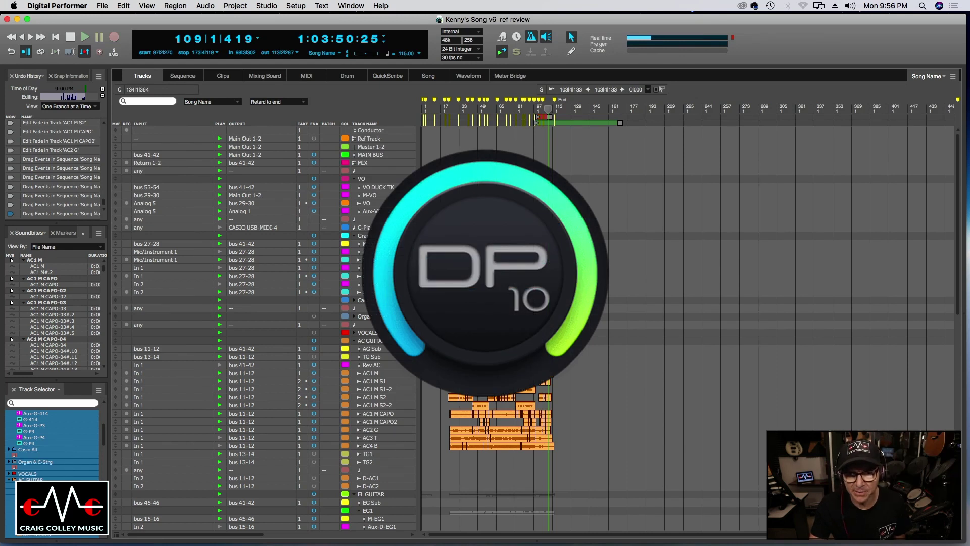
Step: Look through the song's track overview, from the vocal and piano tracks down to the guitars, bass and drums
scroll(578, 218, down, 5)
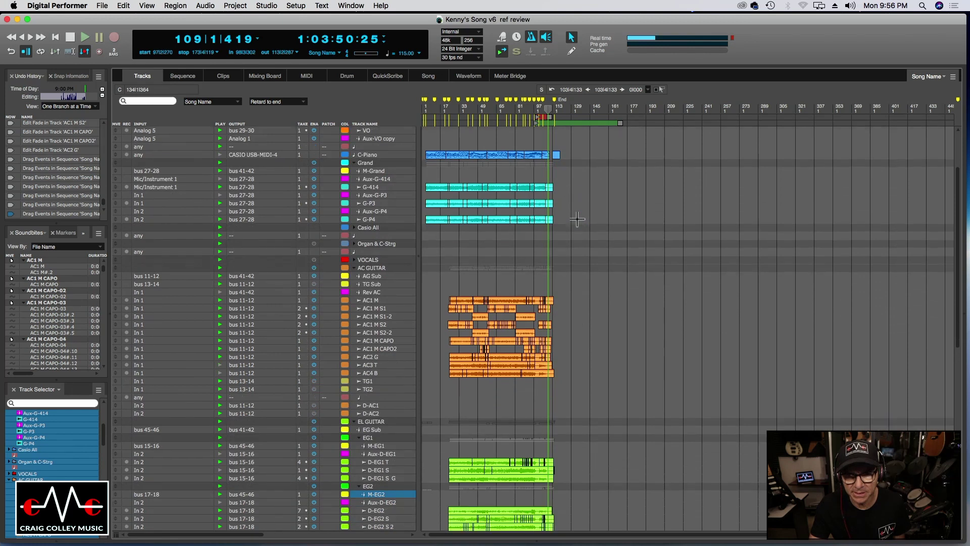
scroll(577, 219, down, 5)
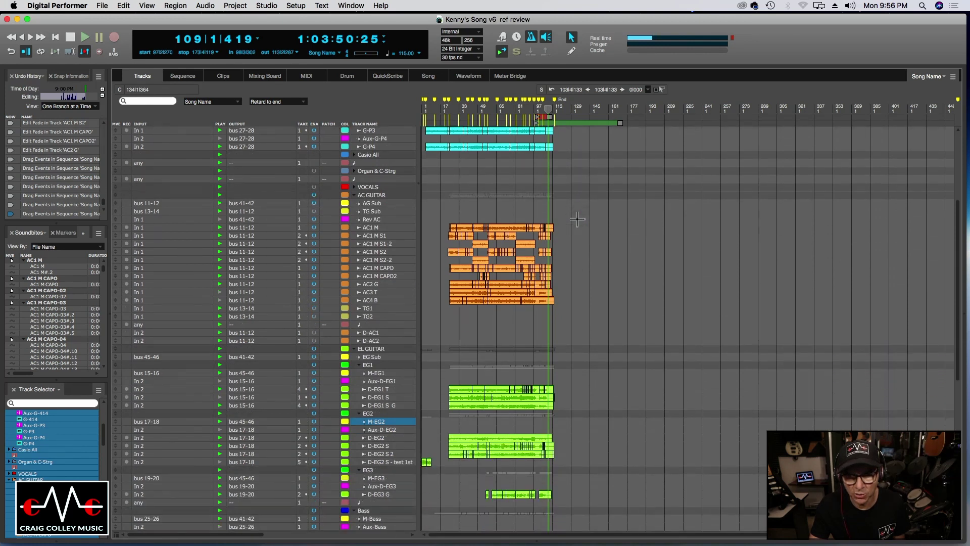
scroll(577, 219, down, 4)
scroll(578, 219, up, 3)
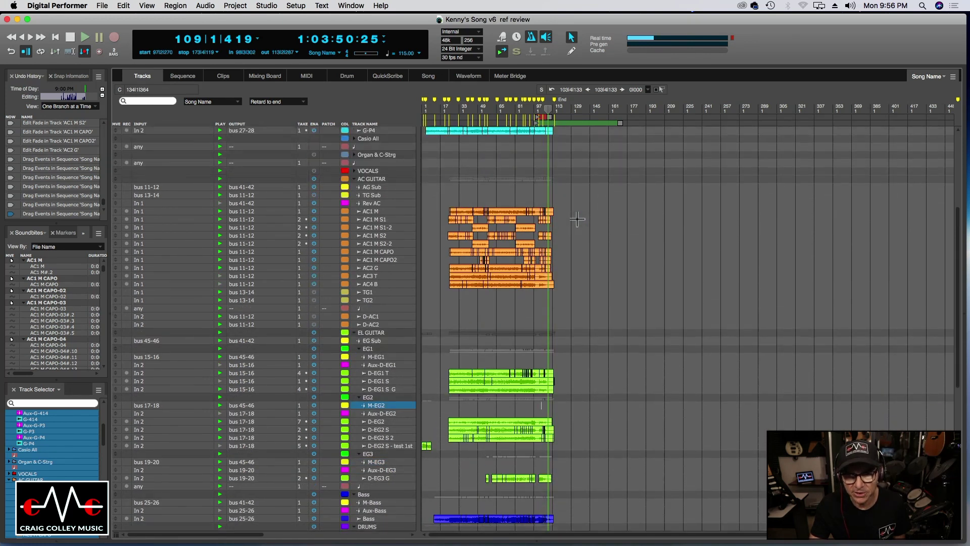
scroll(578, 219, up, 9)
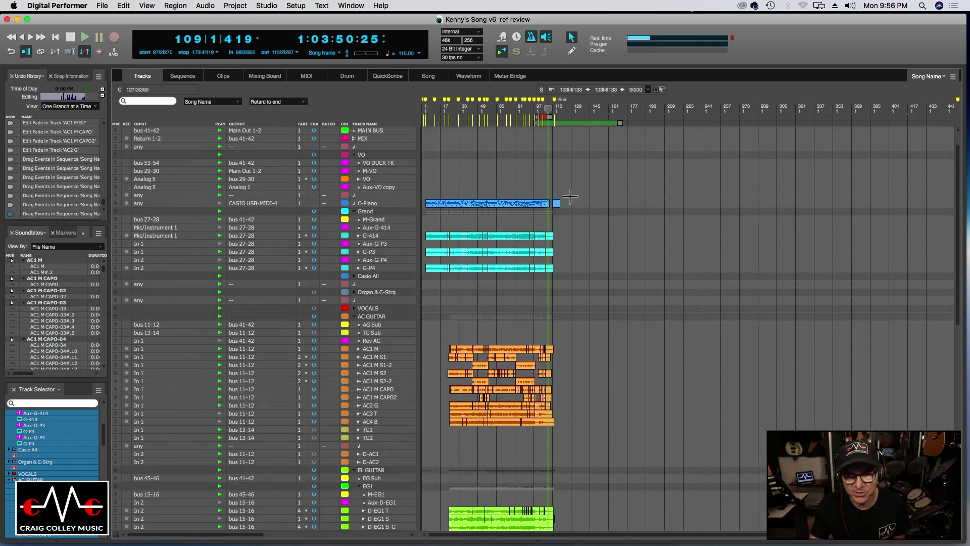
drag(571, 198, 425, 204)
click(572, 228)
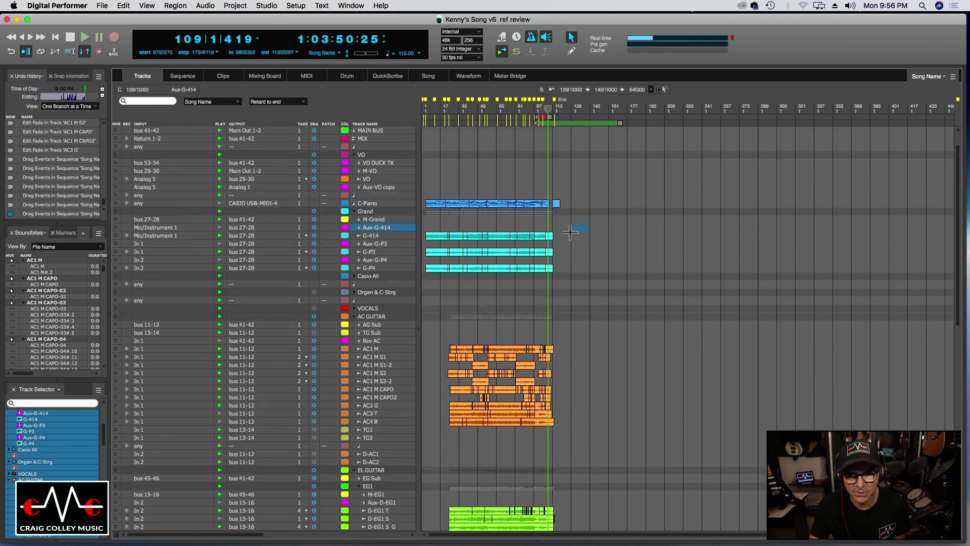
scroll(559, 298, down, 3)
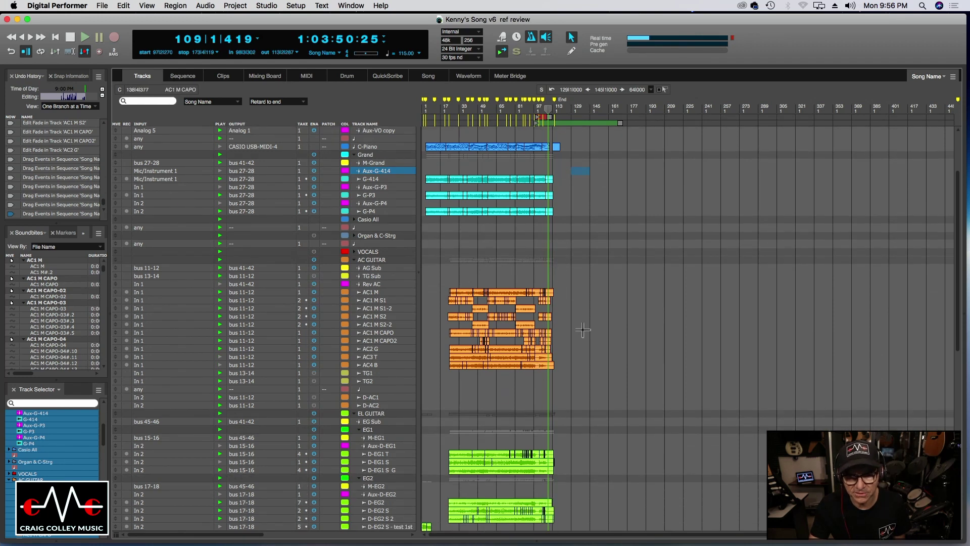
scroll(583, 330, down, 8)
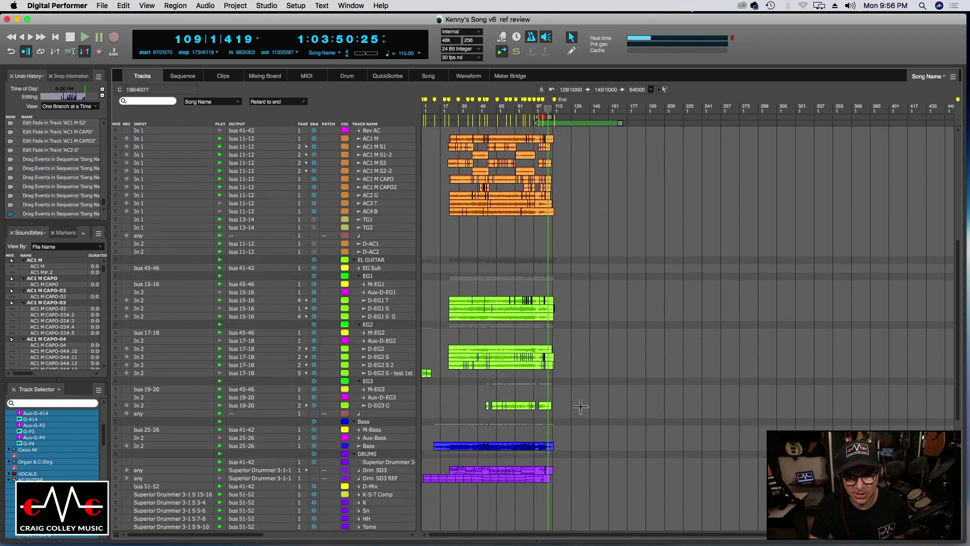
scroll(593, 410, down, 2)
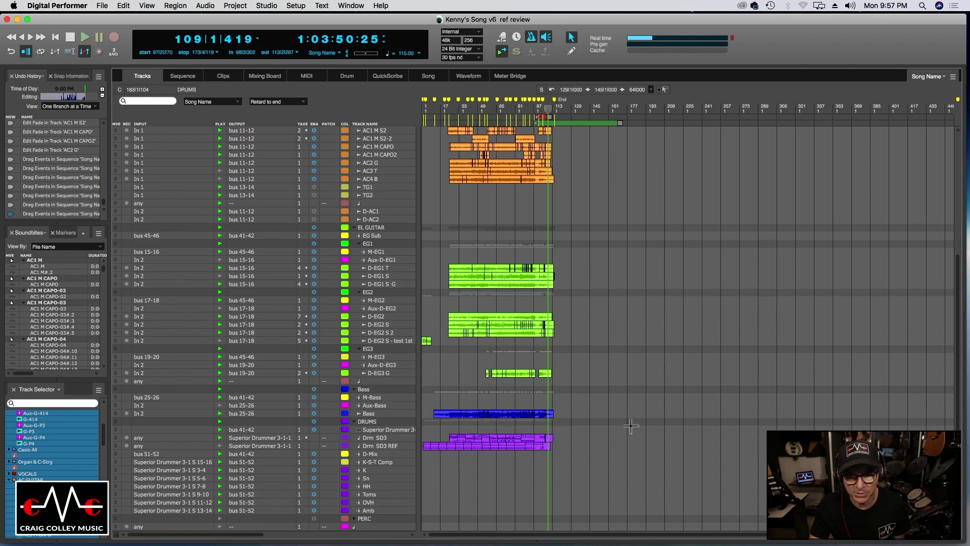
scroll(613, 410, up, 10)
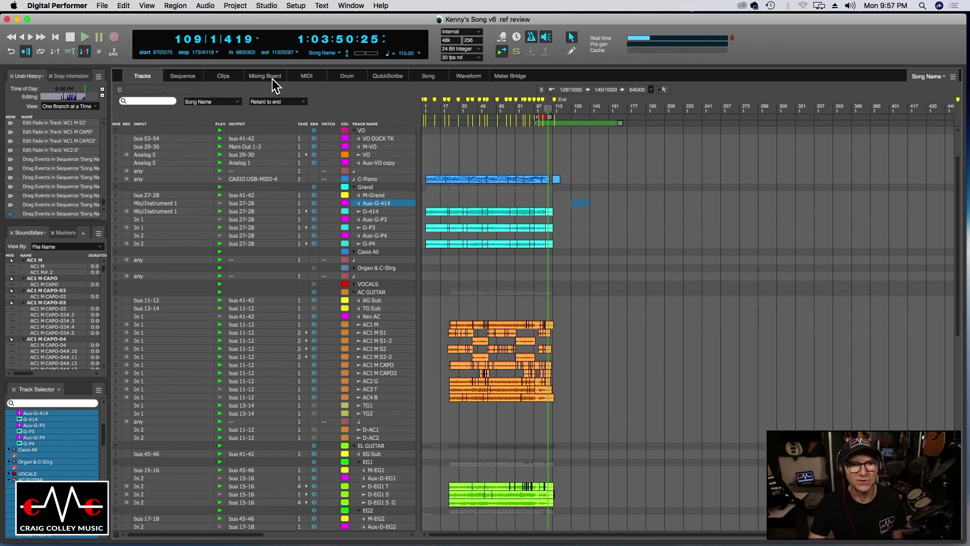
Step: Open the Sequence editor and place the playhead ahead of the acoustic guitar entrance, at about bar 19
click(189, 79)
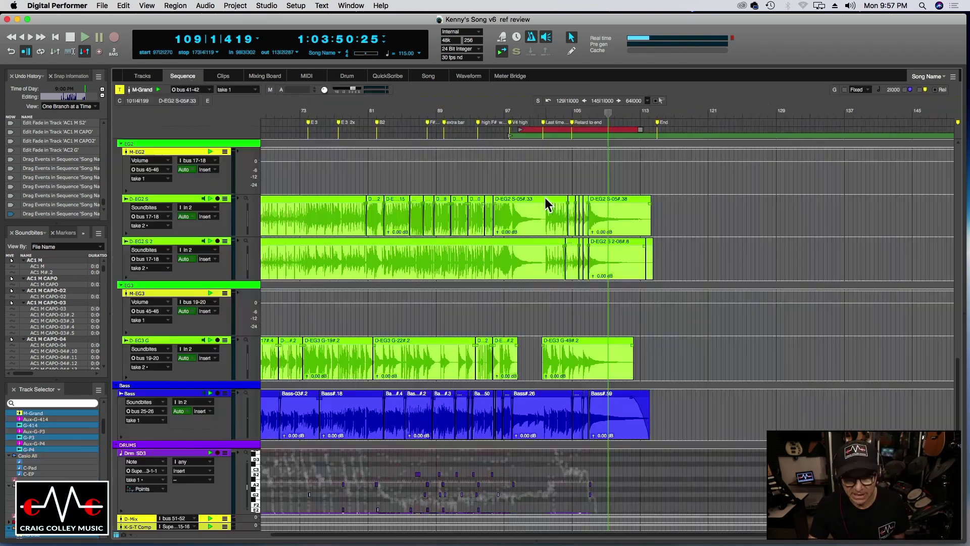
scroll(577, 536, left, 15)
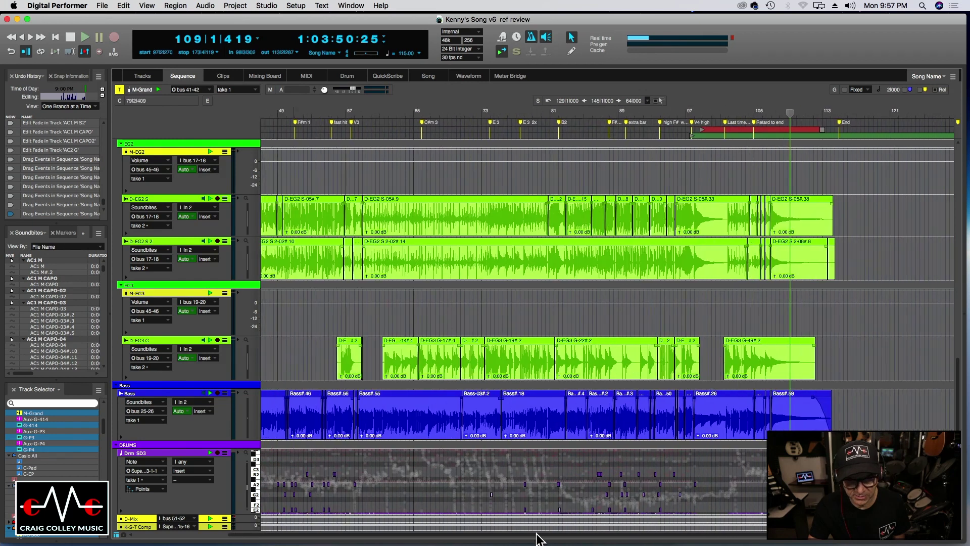
scroll(448, 541, left, 3)
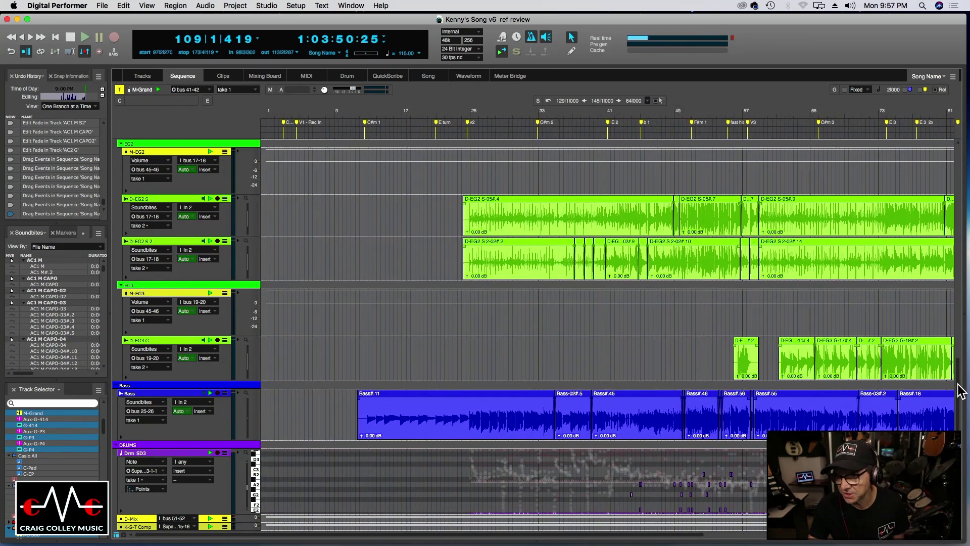
drag(960, 392, 949, 213)
click(450, 116)
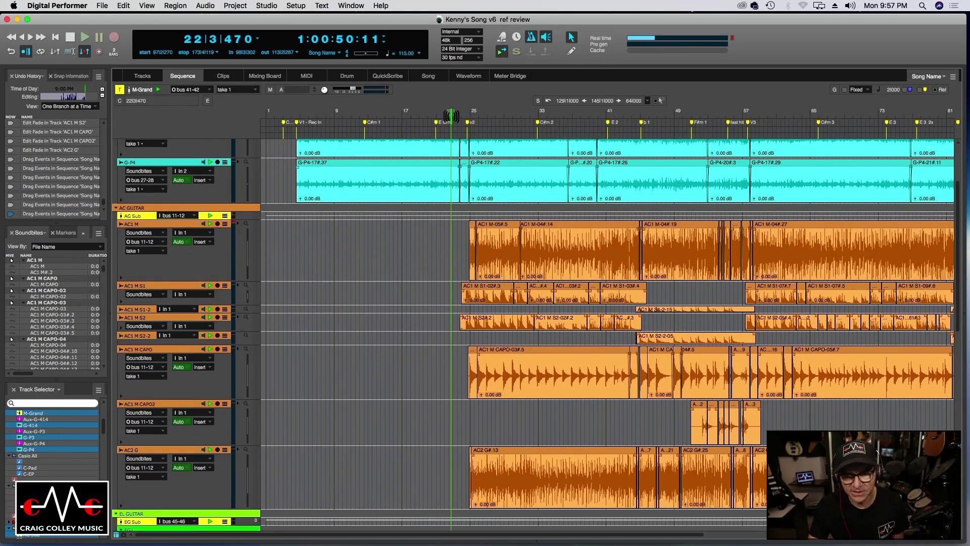
drag(451, 115, 423, 117)
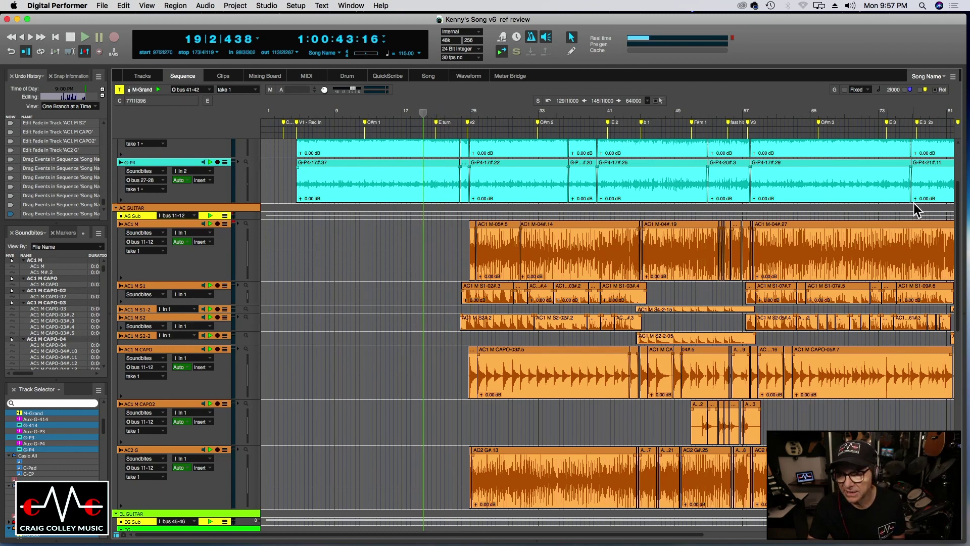
Step: Play the song from about bar 19 and review the acoustic guitar, electric guitar and bass tracks
drag(960, 202, 968, 440)
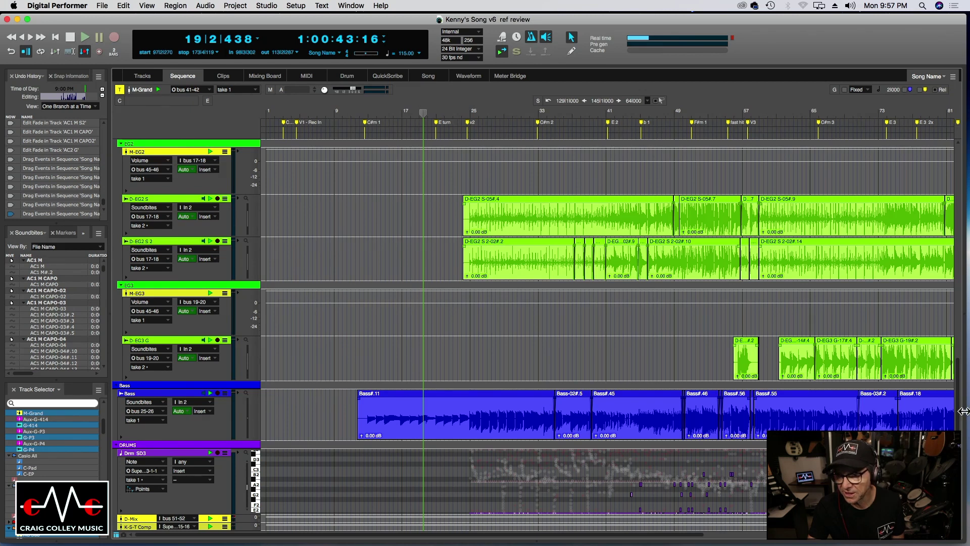
drag(960, 420, 957, 238)
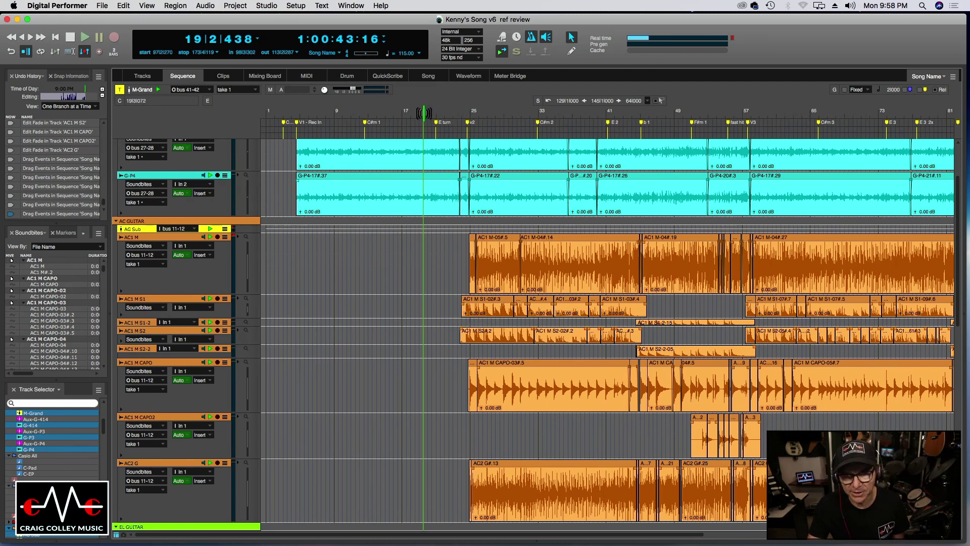
drag(423, 112, 422, 112)
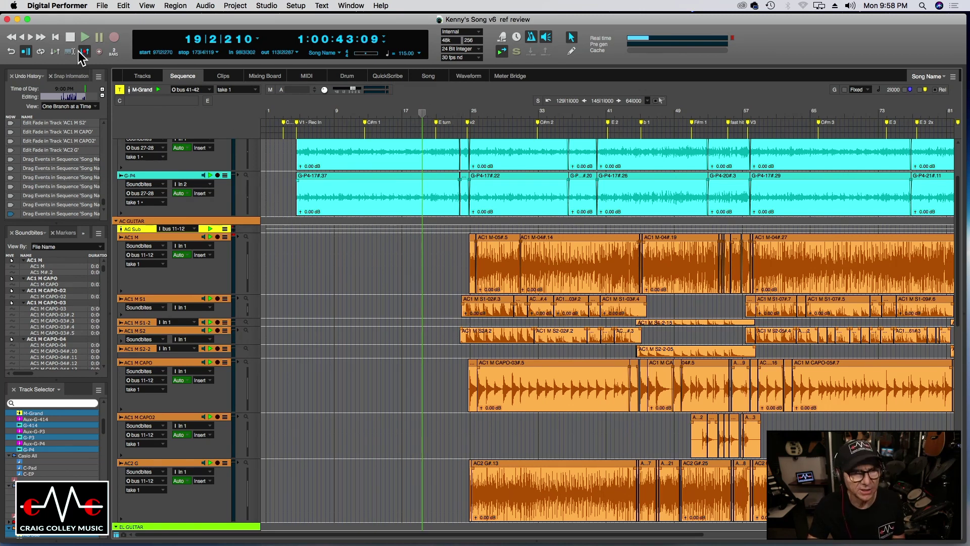
click(86, 38)
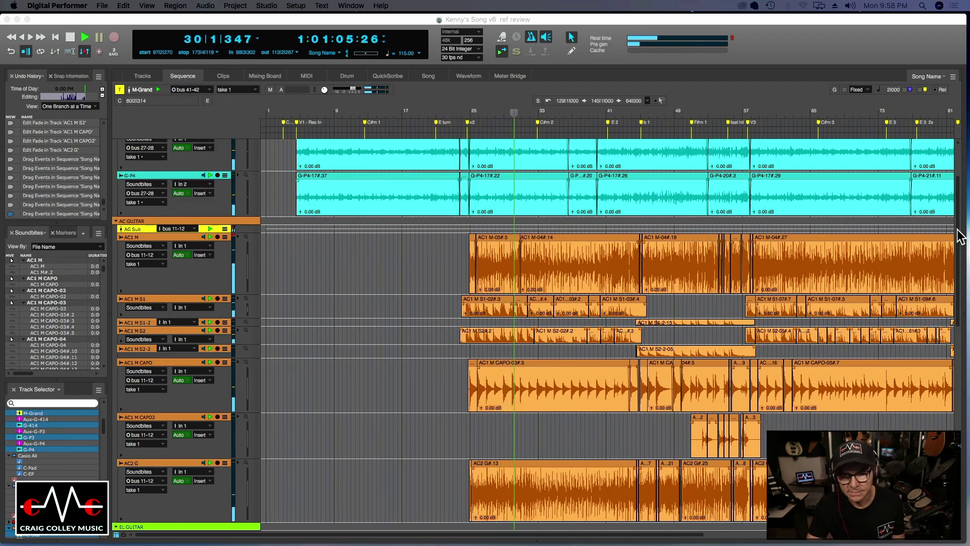
scroll(960, 301, down, 5)
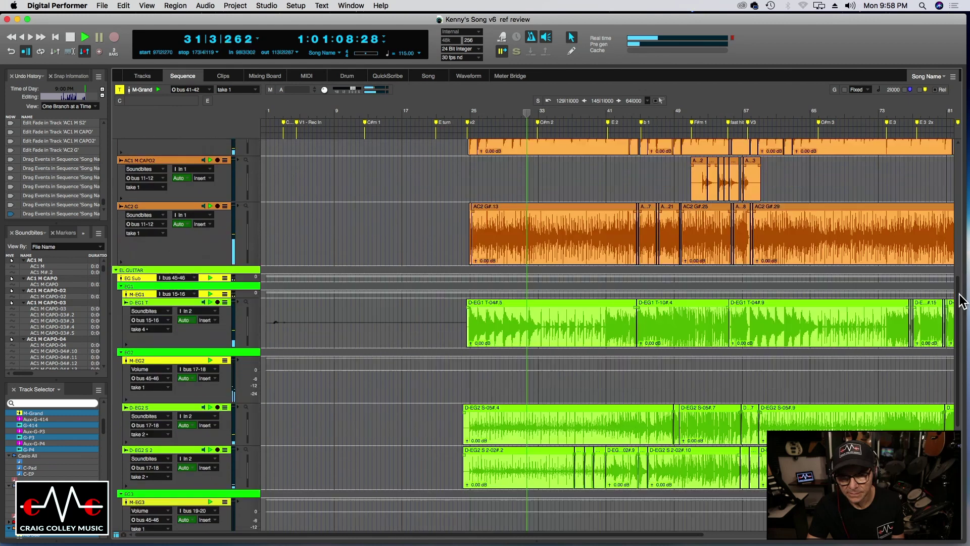
drag(960, 301, 960, 326)
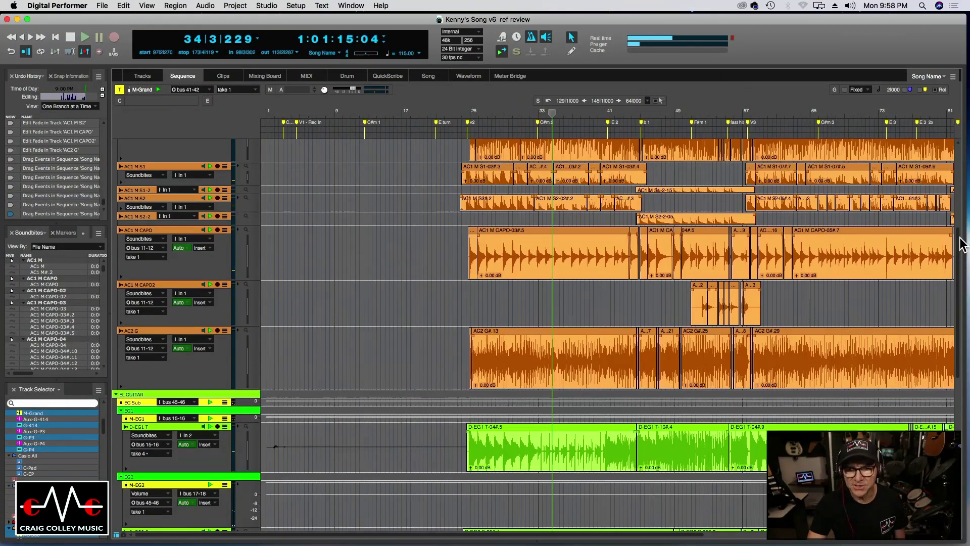
drag(963, 245, 959, 207)
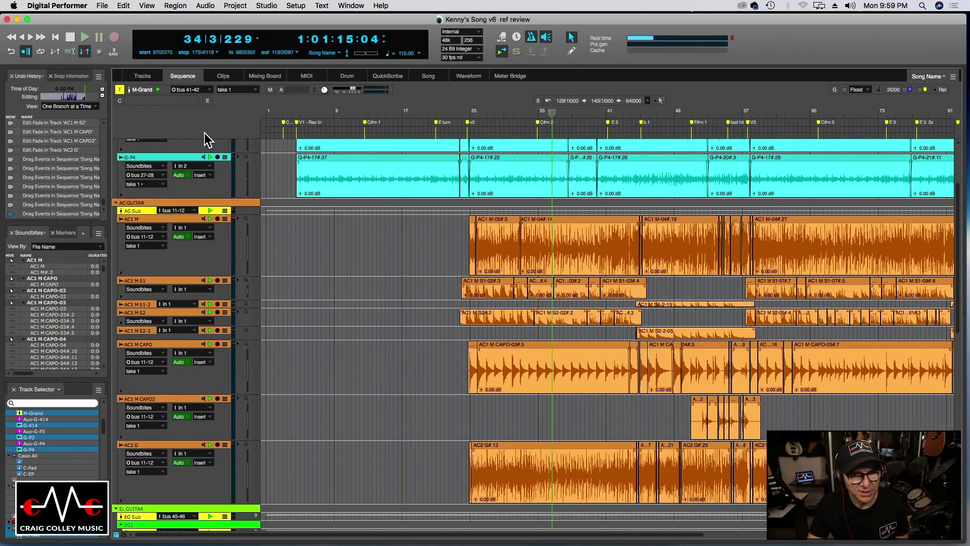
Step: Mute the EG Sub track and check the electric guitar and bass tracks below it
scroll(353, 201, down, 6)
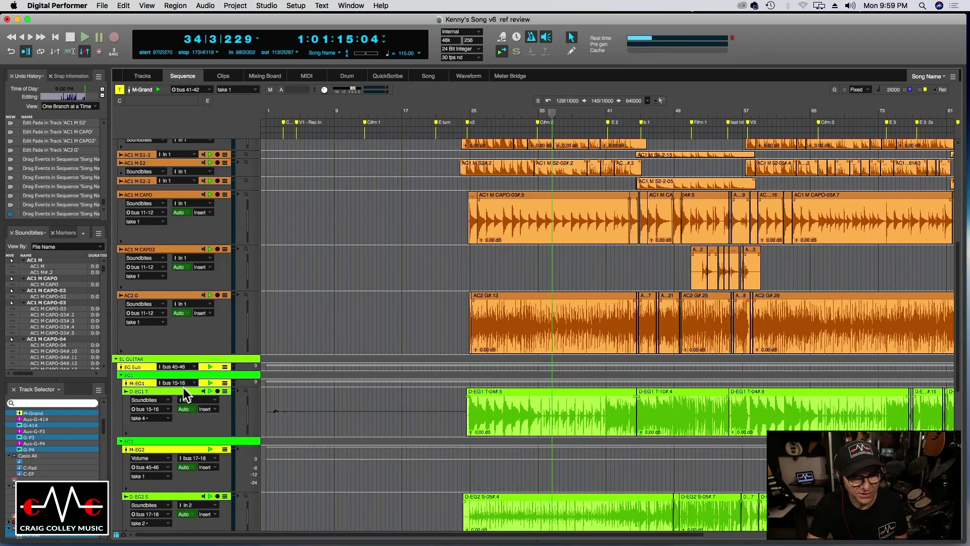
scroll(394, 379, down, 7)
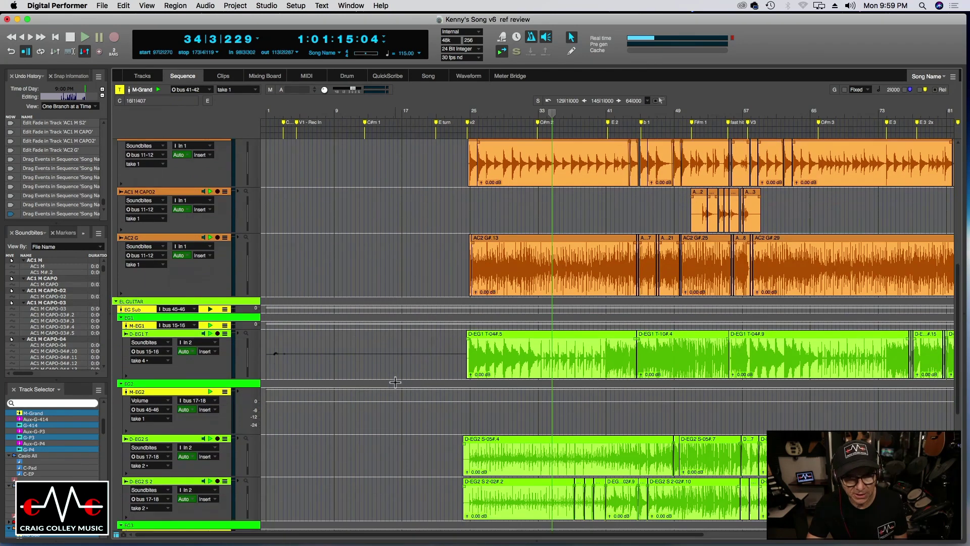
scroll(396, 382, down, 6)
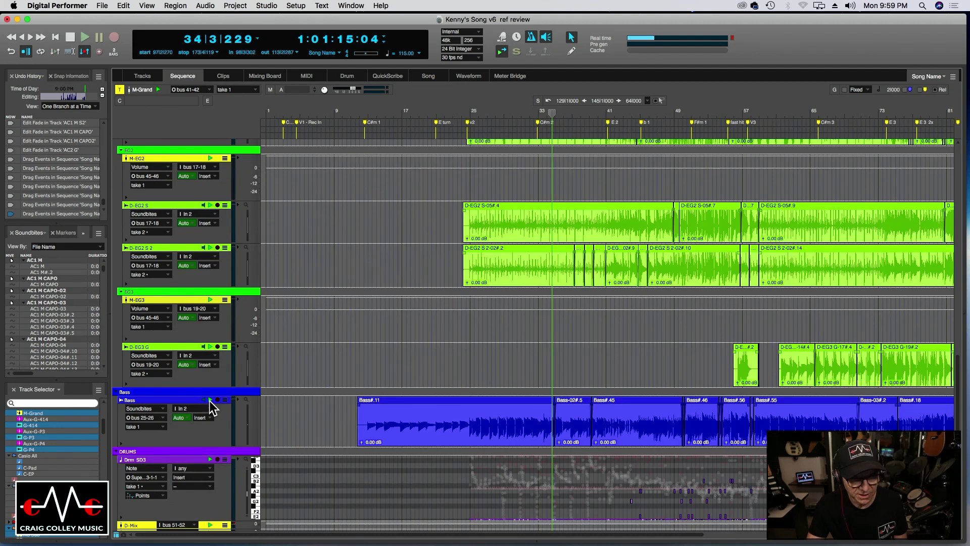
drag(957, 363, 958, 230)
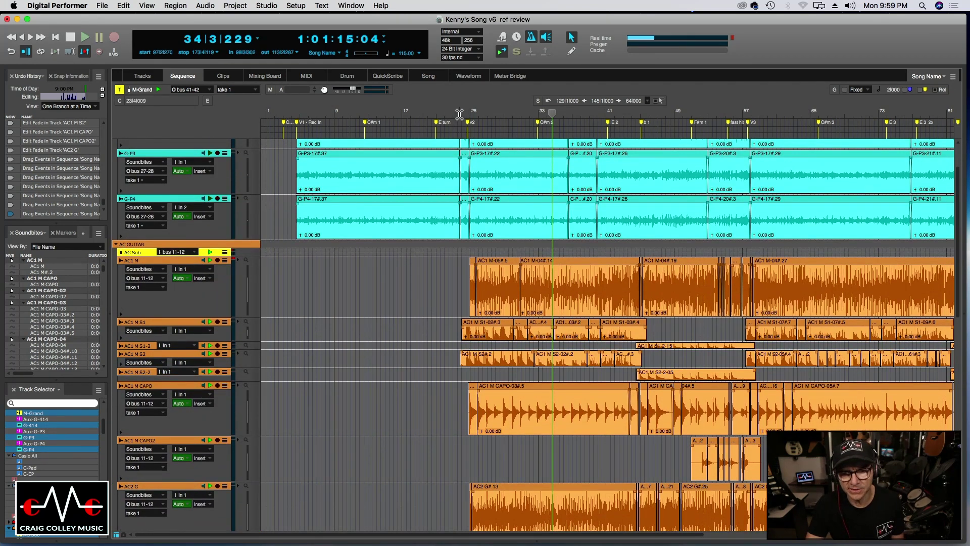
Step: Play the acoustic guitars' entrance at the v2 marker from about bar 23 and examine where their soundbites start
click(460, 114)
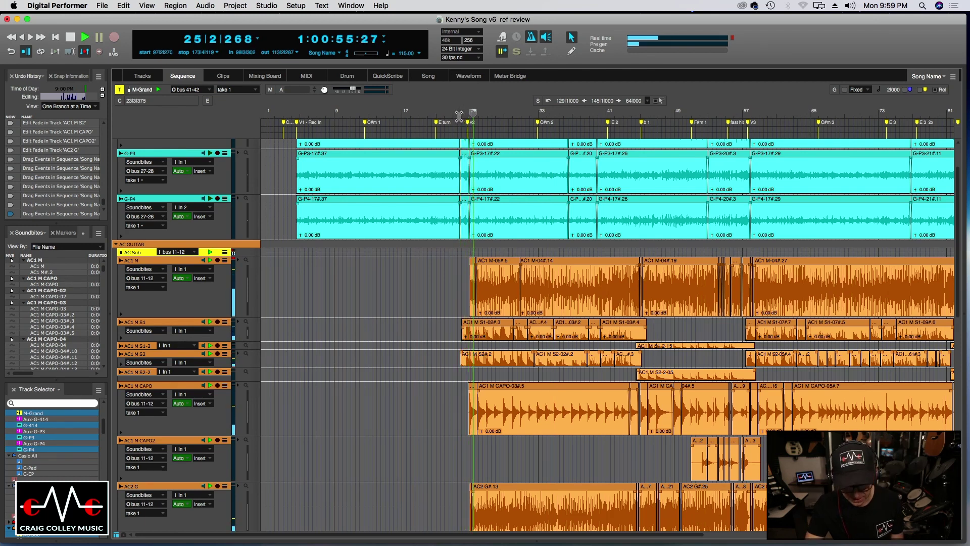
key(super+bracketright)
key(super+bracketright)
key(super+bracketright)
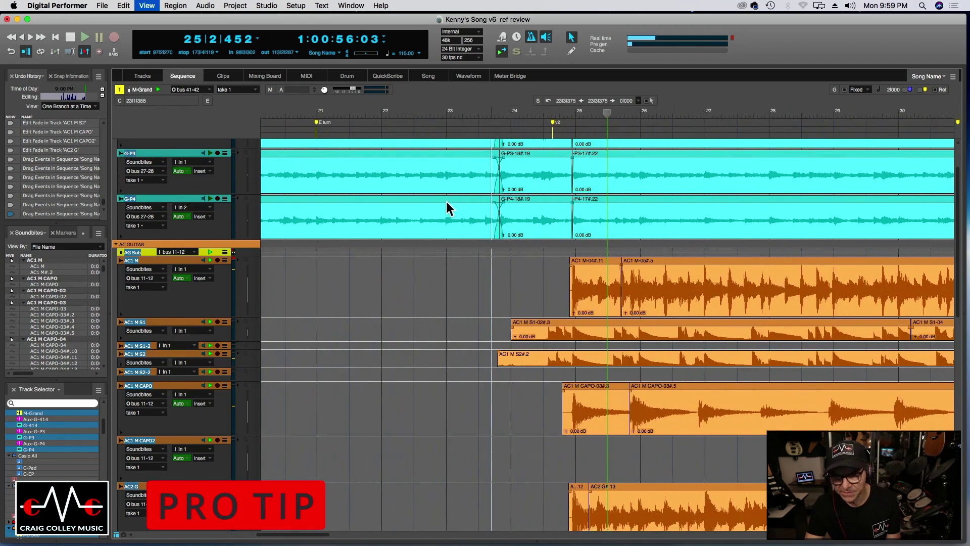
key(super+bracketright)
click(423, 353)
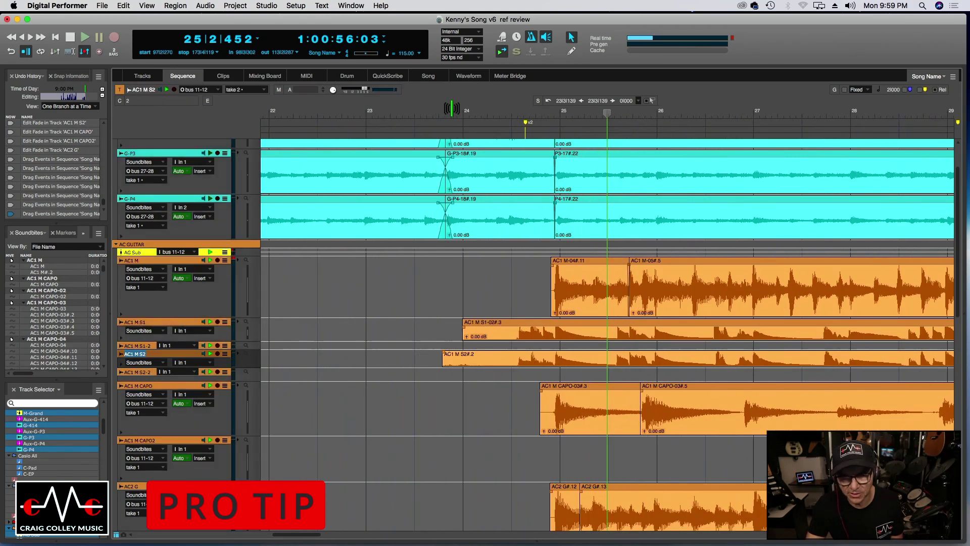
click(444, 112)
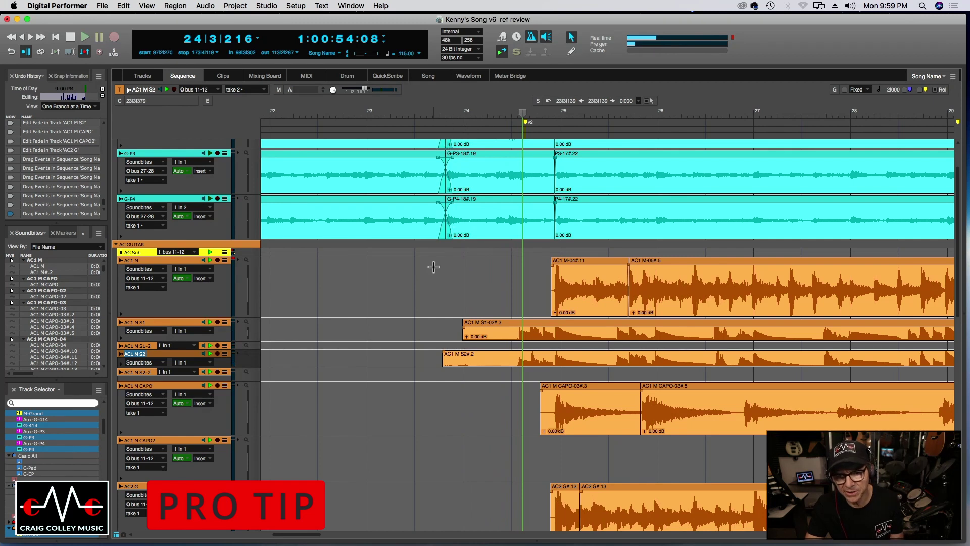
Step: Trim the starts of the first AC1 M S2 and AC1 M S1 soundbites to about 24|2|440, and AC1 M CAPO's to about 24|4|261
drag(443, 360, 496, 359)
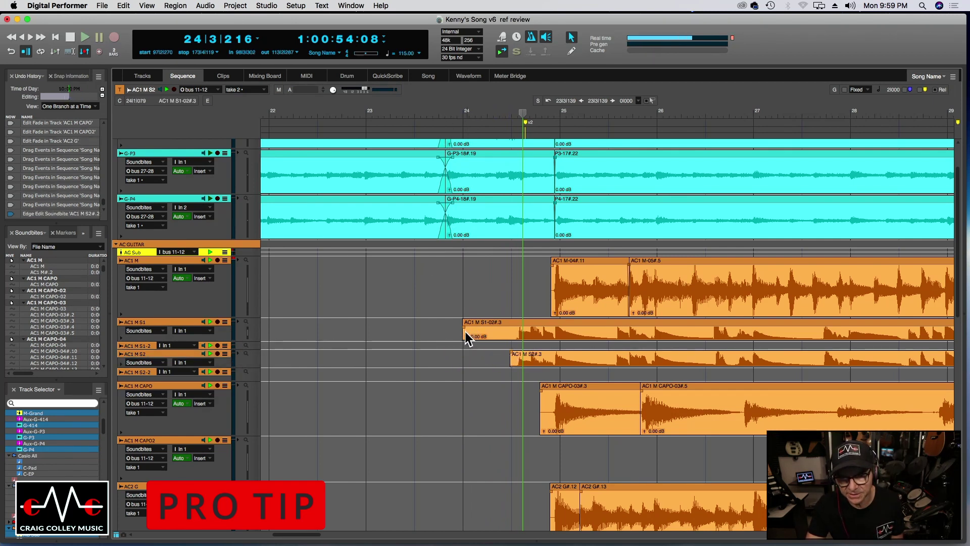
drag(463, 330, 510, 329)
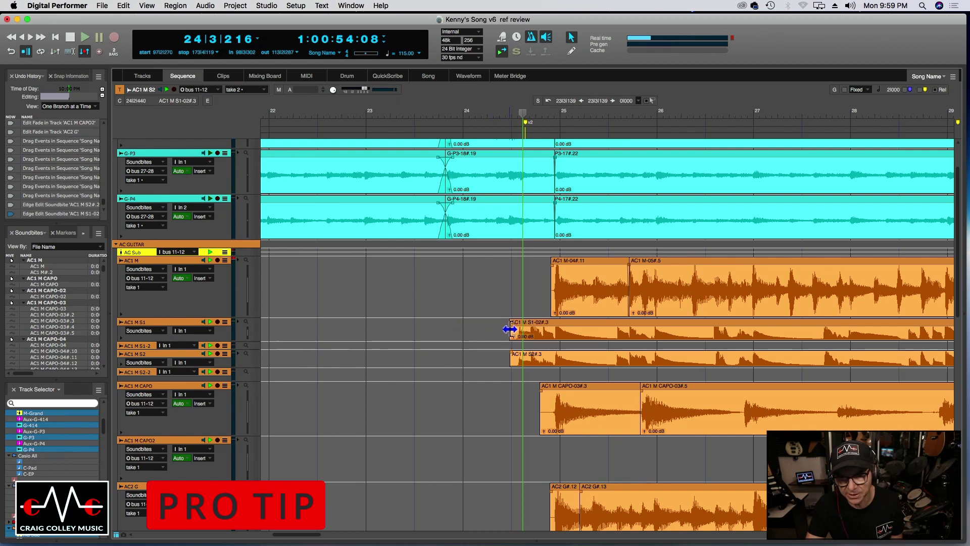
drag(541, 414, 549, 415)
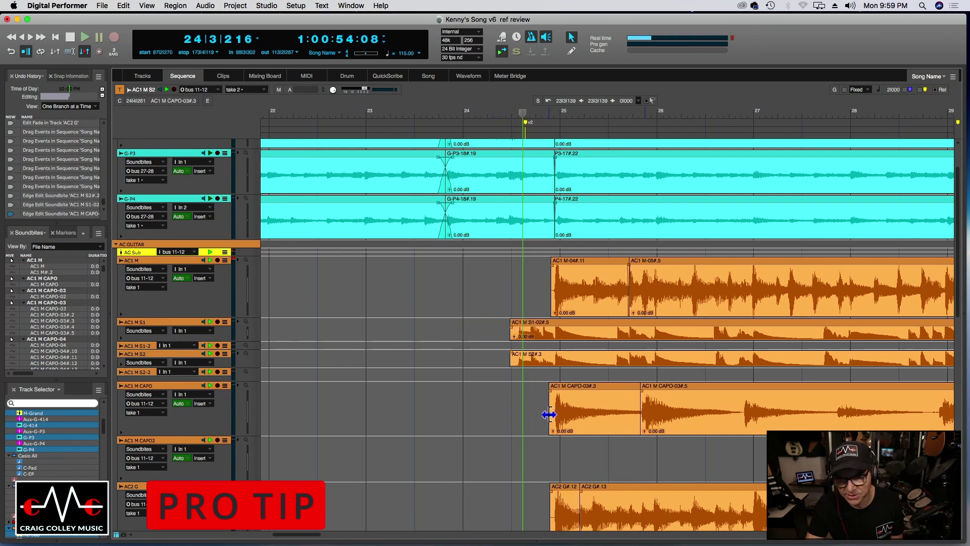
Step: Play the trimmed acoustic guitar entrance from the beginning of bar 24
click(491, 116)
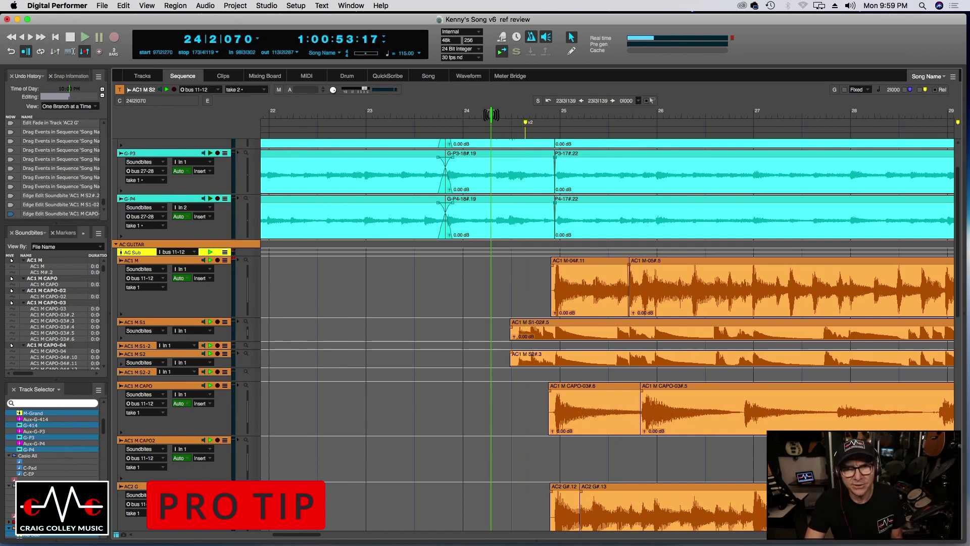
drag(490, 113, 472, 113)
key(space)
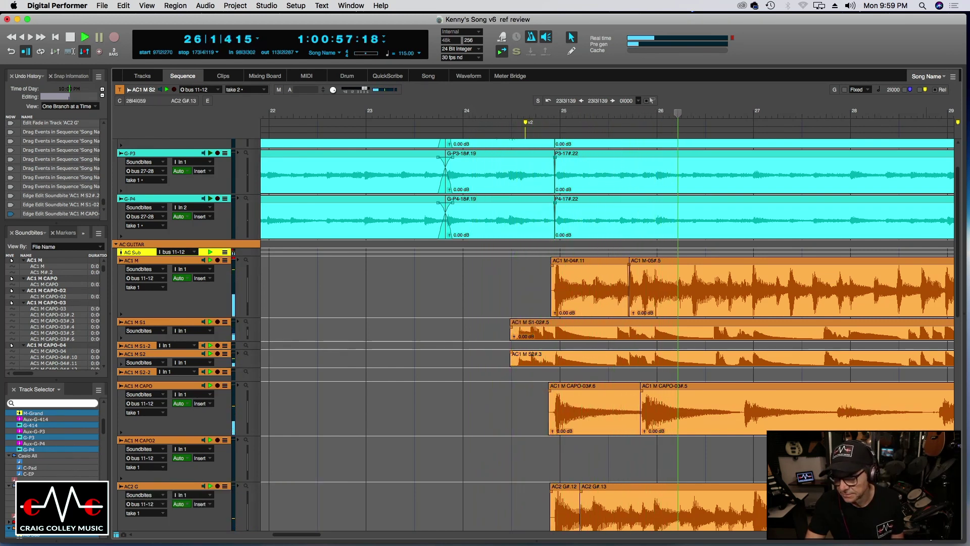
click(963, 536)
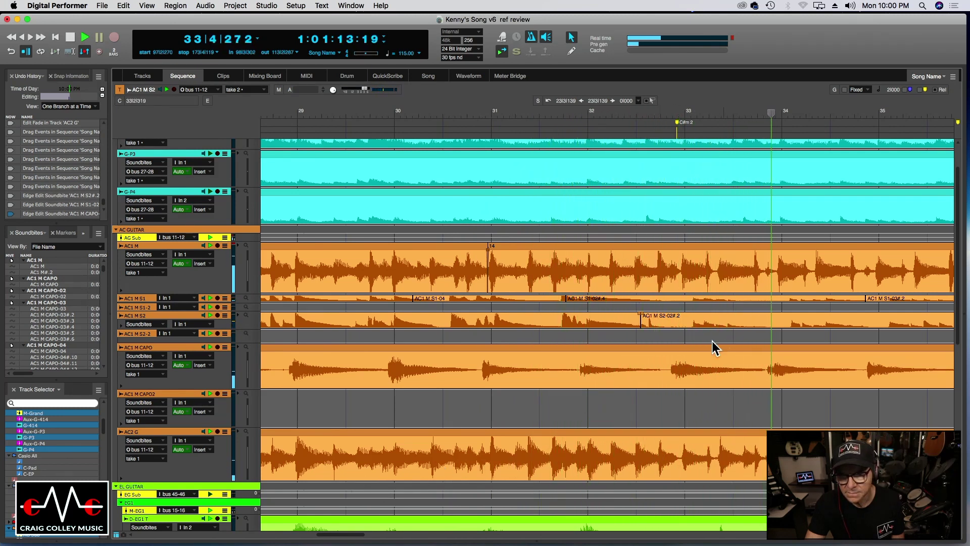
Step: Stop playback and enlarge the AC1 M S1, AC1 M S1-2, AC1 M S2 and AC1 M S2-2 tracks vertically
key(space)
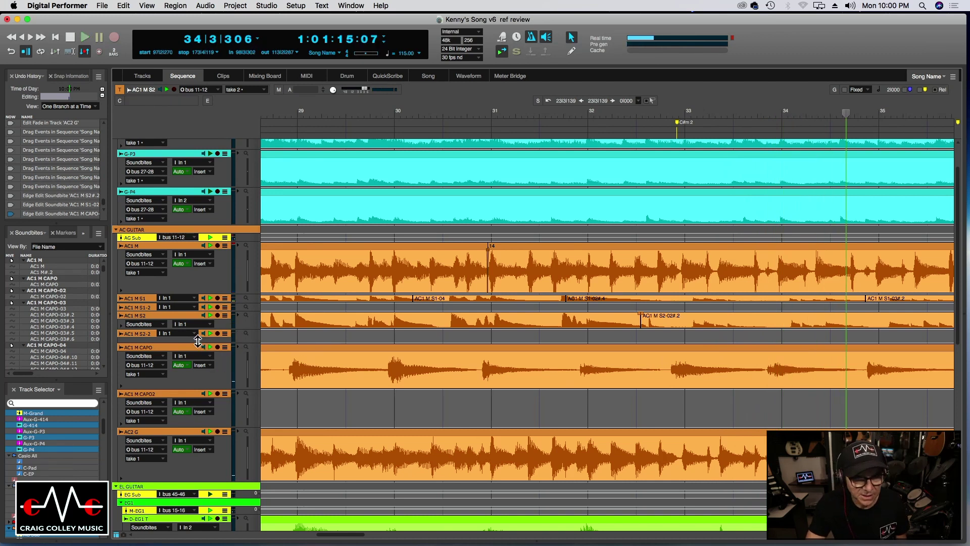
drag(198, 341, 191, 364)
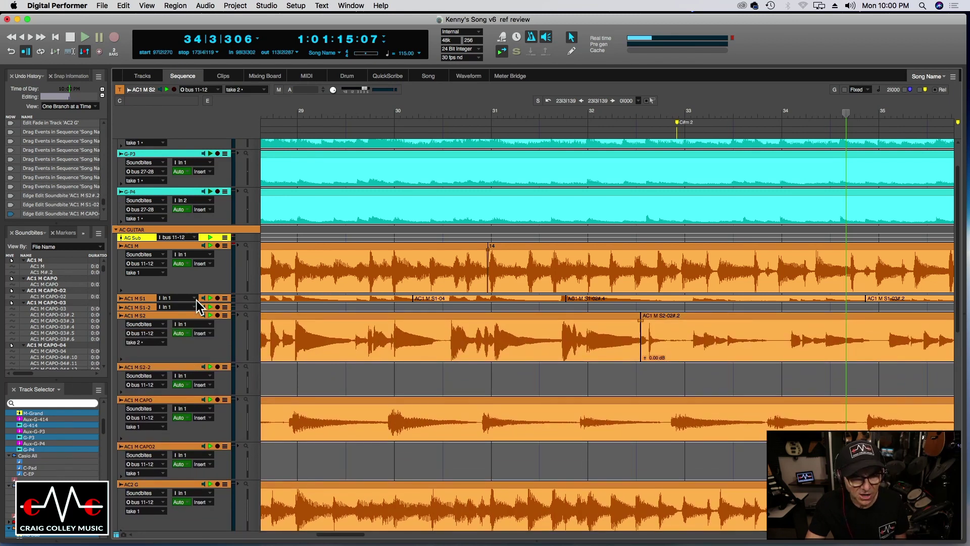
drag(195, 310, 191, 345)
drag(191, 301, 188, 365)
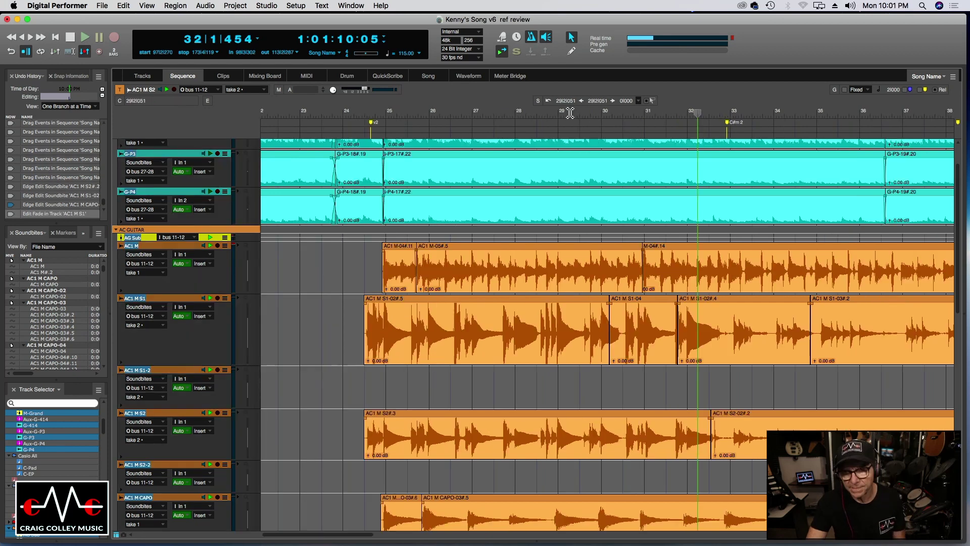
Step: Play the acoustic guitars from about 29|2|051 and return to that spot to check the edits
click(570, 113)
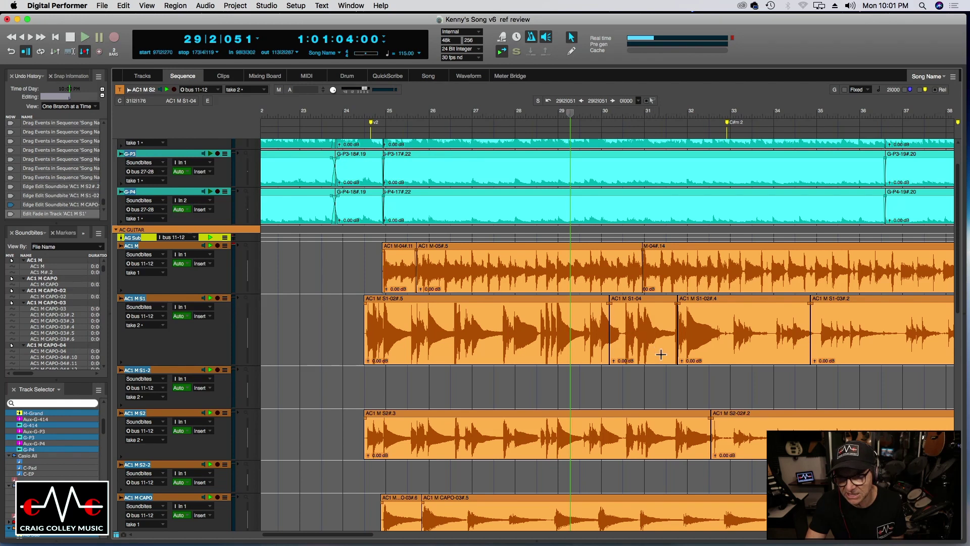
key(space)
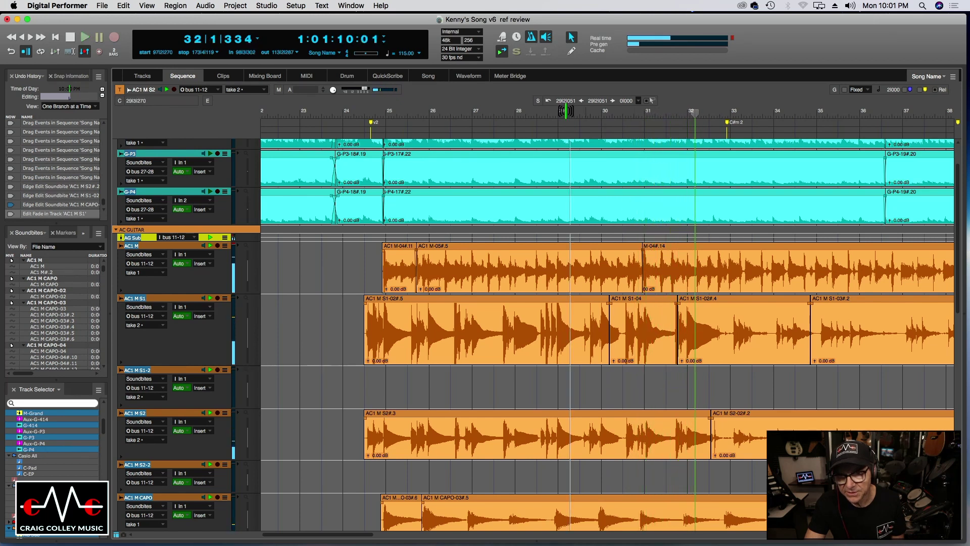
click(571, 112)
Step: Move the AC1 M S1 track's edit at the start of AC1 M S1-04 to about 30|3|080, extending the preceding soundbite to meet it
key(super+bracketright)
key(super+bracketright)
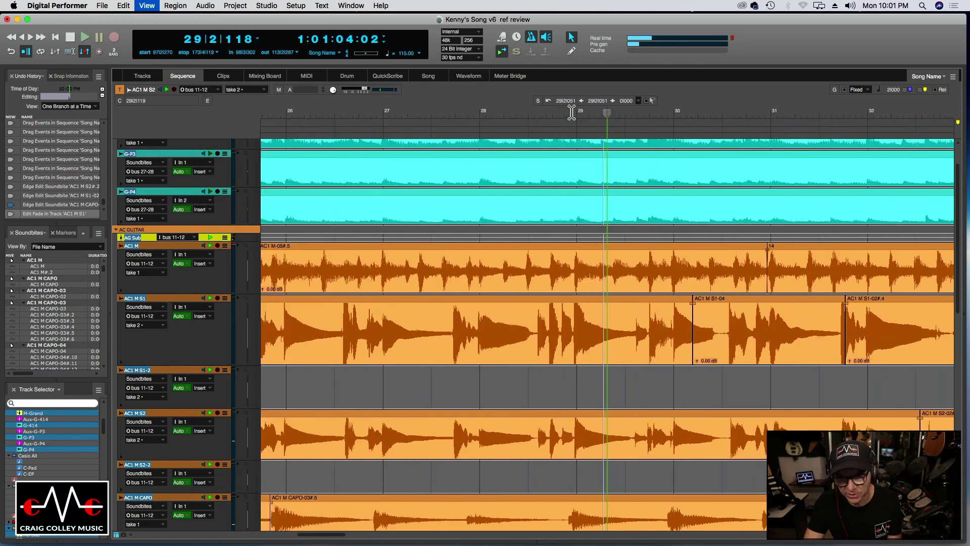
click(801, 116)
key(super+bracketright)
key(super+bracketright)
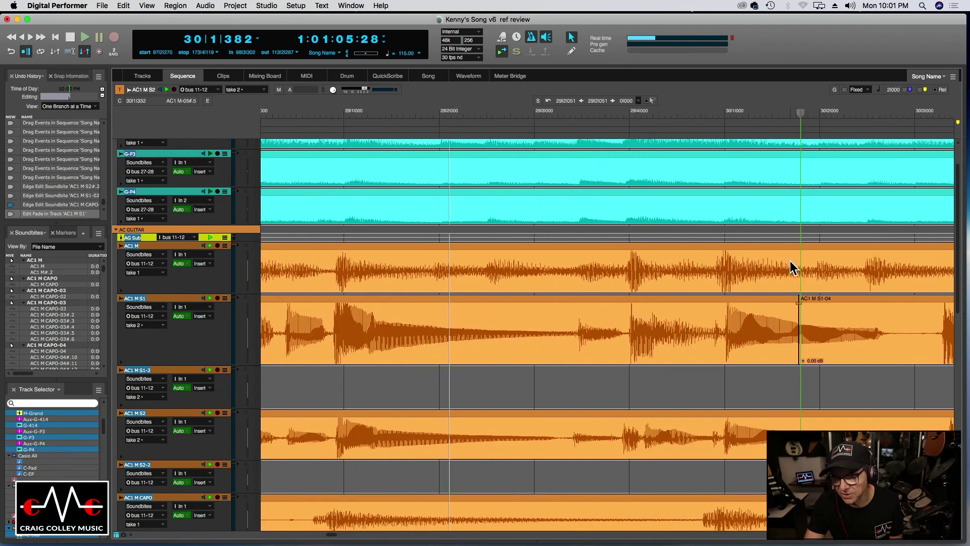
drag(801, 351, 911, 347)
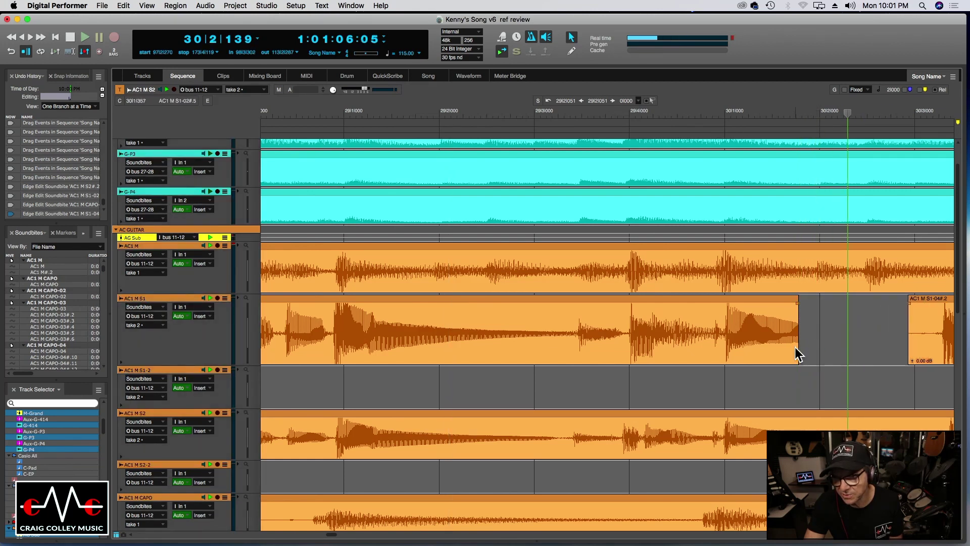
drag(799, 348, 923, 346)
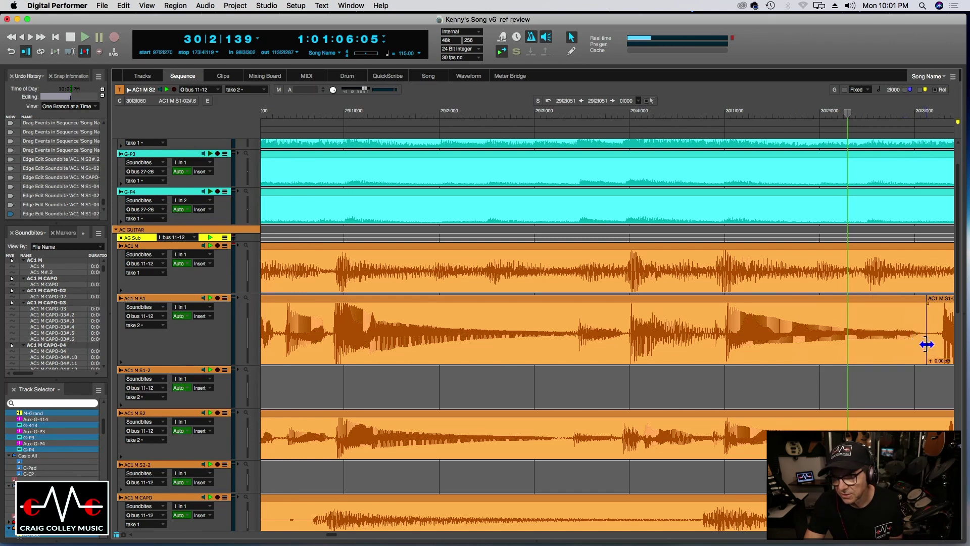
Step: Move the edit between AC1 M S1-04 and AC1 M S1-02 to about 31|3|426 and play it back from about 30|3|078
click(663, 115)
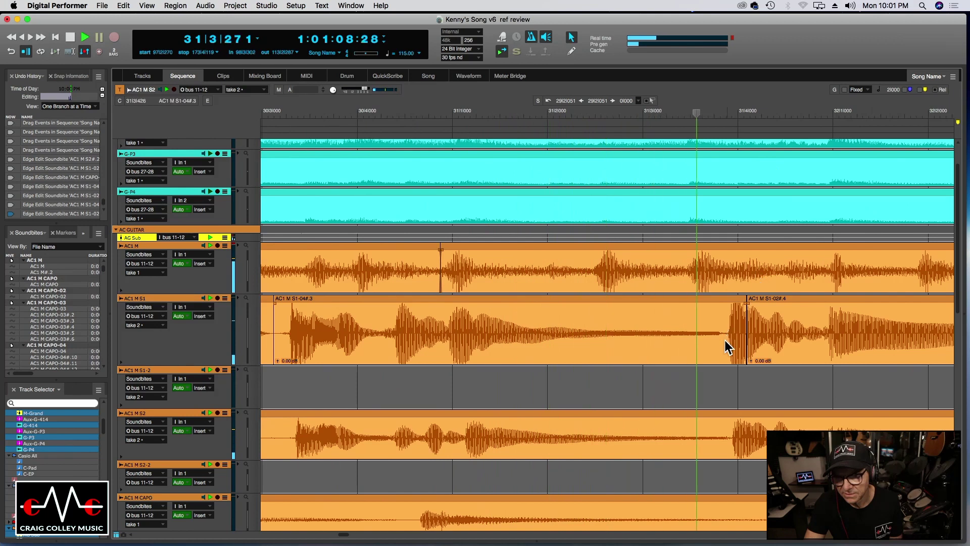
drag(747, 344, 726, 344)
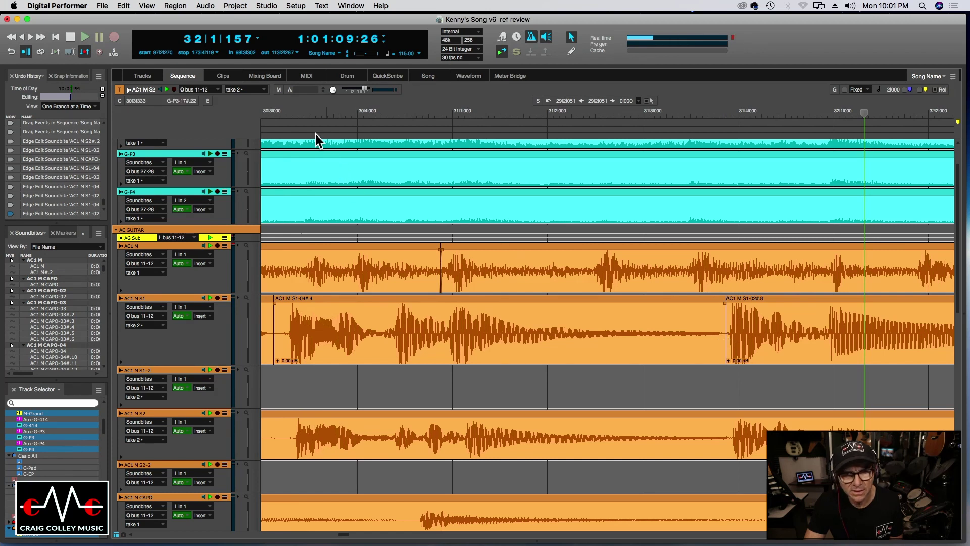
click(277, 112)
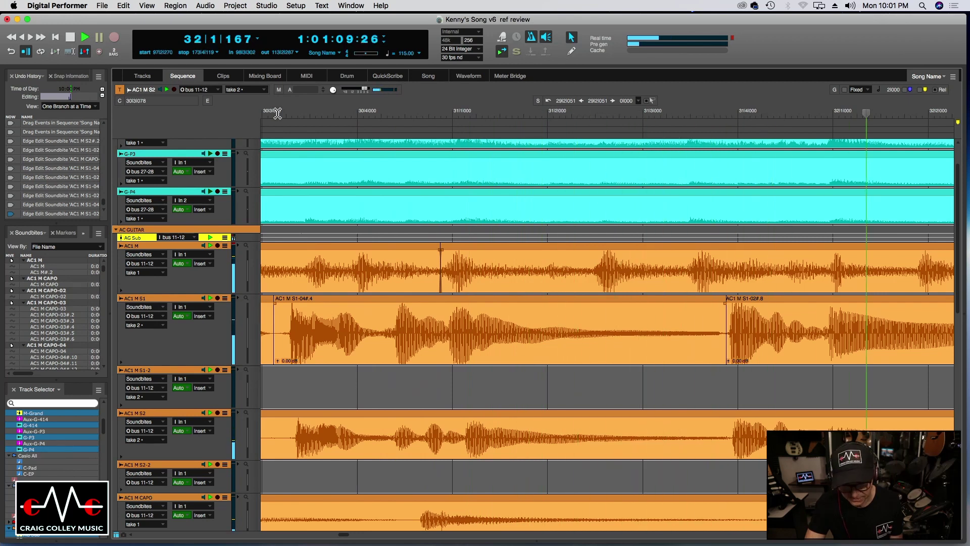
Step: Move the AC1 M S2 track's edit at the start of AC1 M S2-02 to about 32|3|244 and play it back from 31|3|318
key(super+bracketleft)
key(super+bracketleft)
key(super+bracketleft)
key(super+bracketleft)
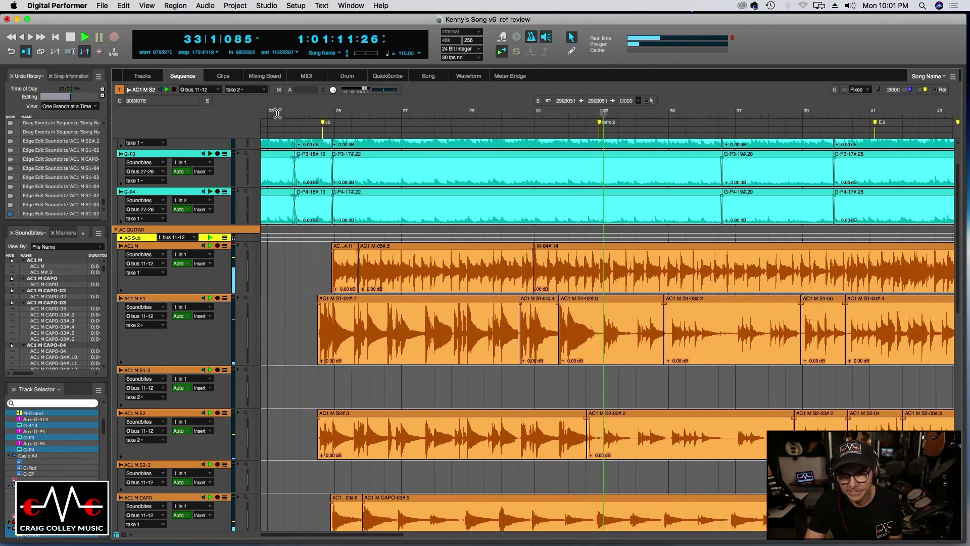
click(573, 118)
key(super+bracketright)
key(super+bracketright)
key(super+bracketright)
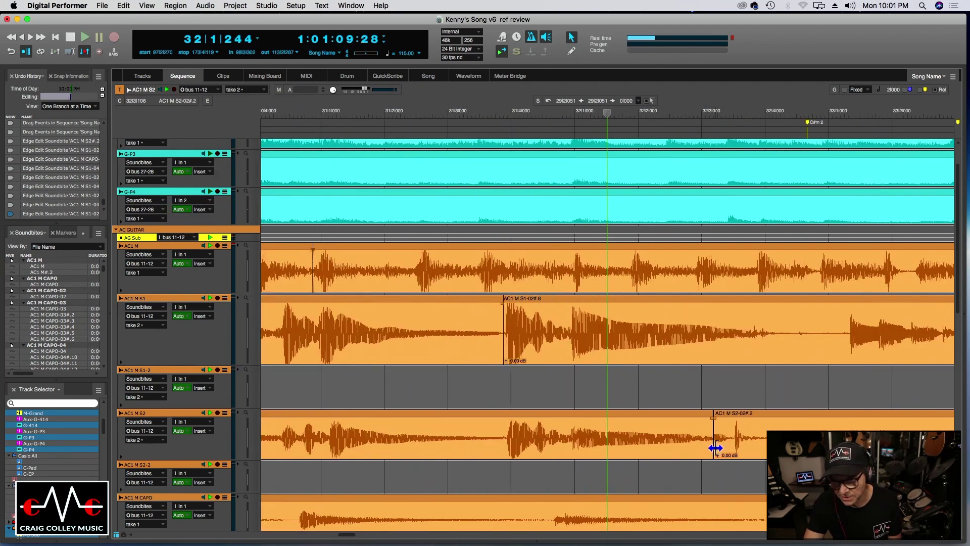
drag(715, 448, 728, 448)
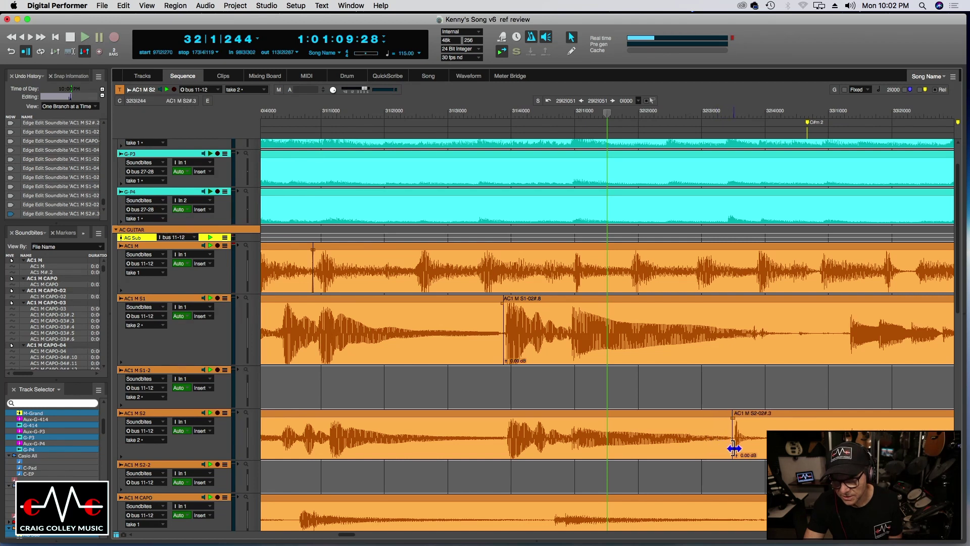
click(492, 121)
key(space)
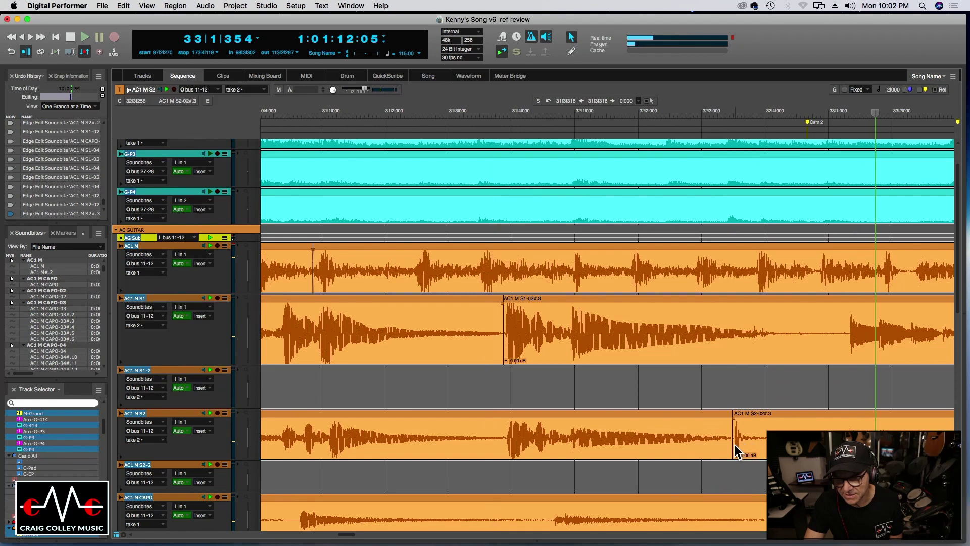
Step: Trim the start of AC1 M S2-02 to about 33|1|018 and extend the end of the preceding soundbite to about 32|4|000
drag(737, 451, 766, 452)
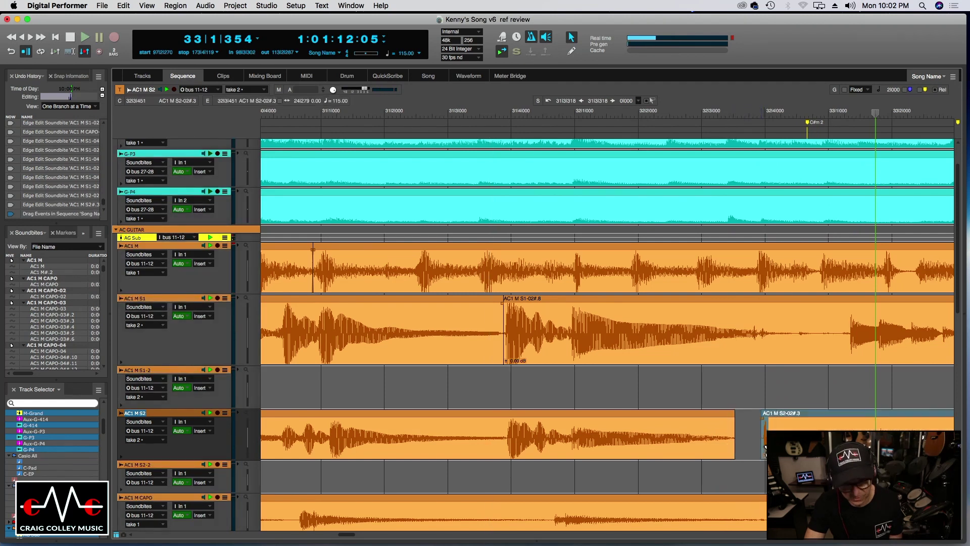
key(super+z)
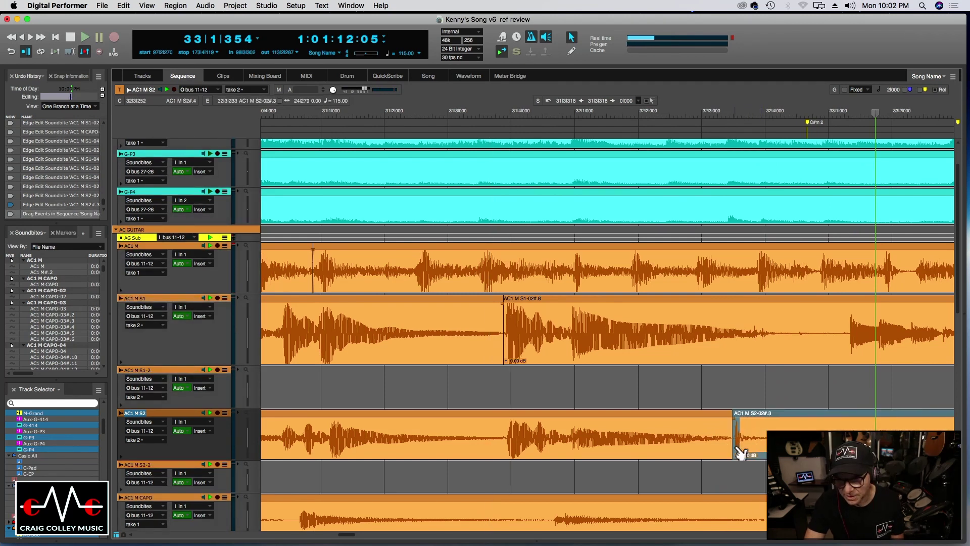
drag(733, 445, 832, 446)
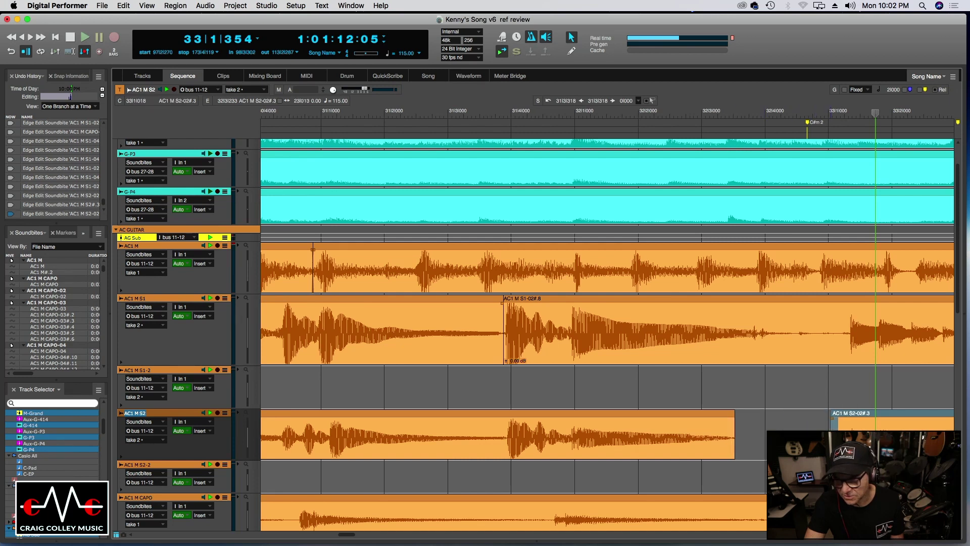
drag(734, 444, 764, 444)
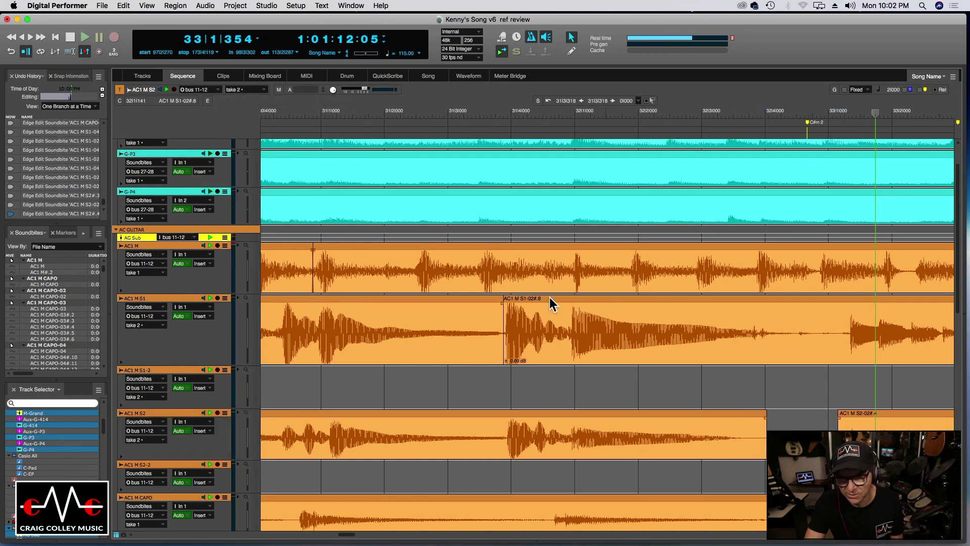
Step: Move the AC1 M S1 track's edit at the start of AC1 M S1-03 to about 35|1|100 and play it from about 33|4|295
key(space)
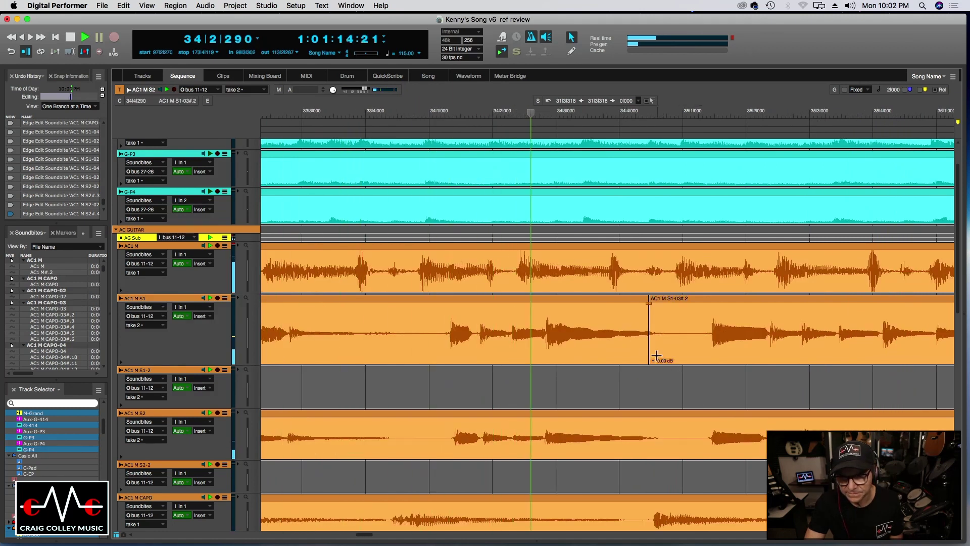
drag(651, 350, 693, 348)
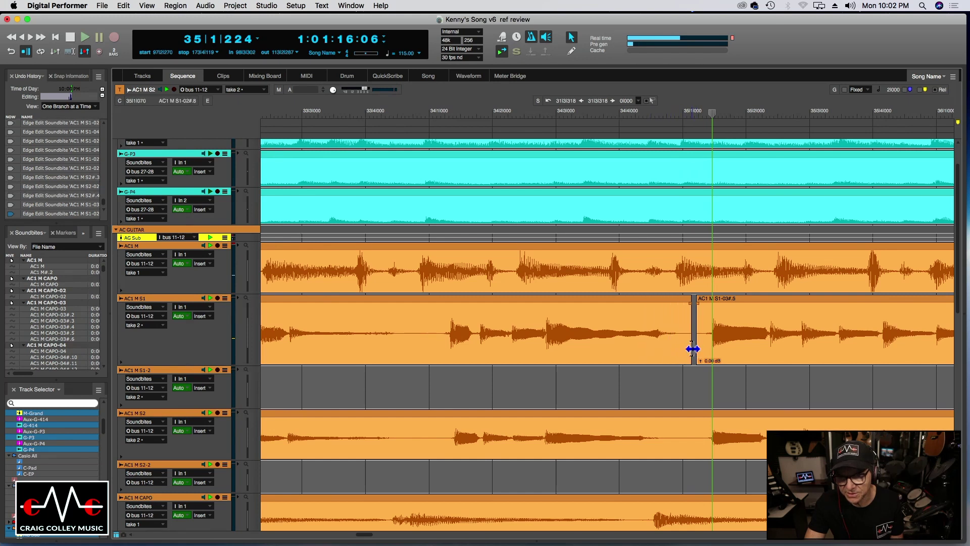
click(404, 112)
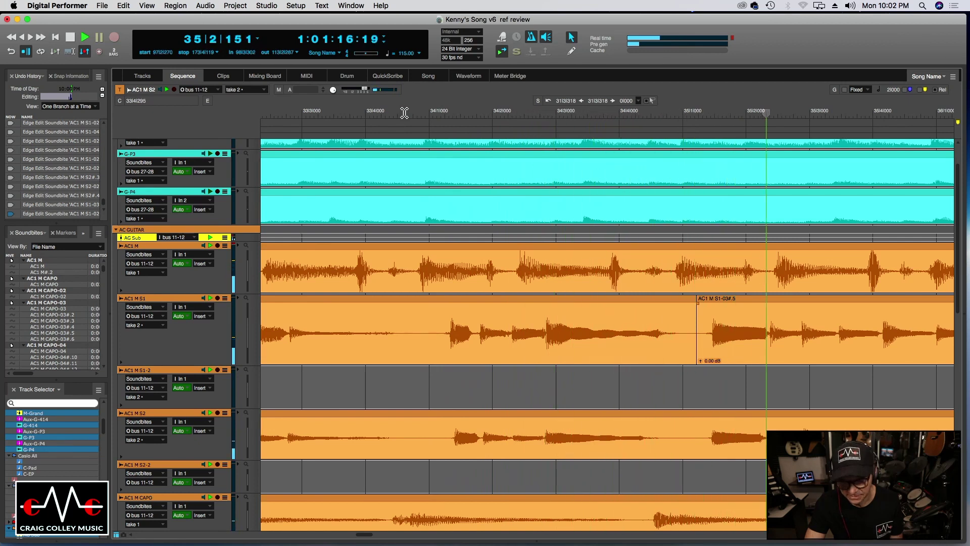
Step: Move the start of AC1 M S2-03 to about 38|4|450 and the edit between AC1 M S1-06 and AC1 M S1-03 to about 40|2|270
key(super+bracketleft)
key(super+bracketleft)
key(super+bracketleft)
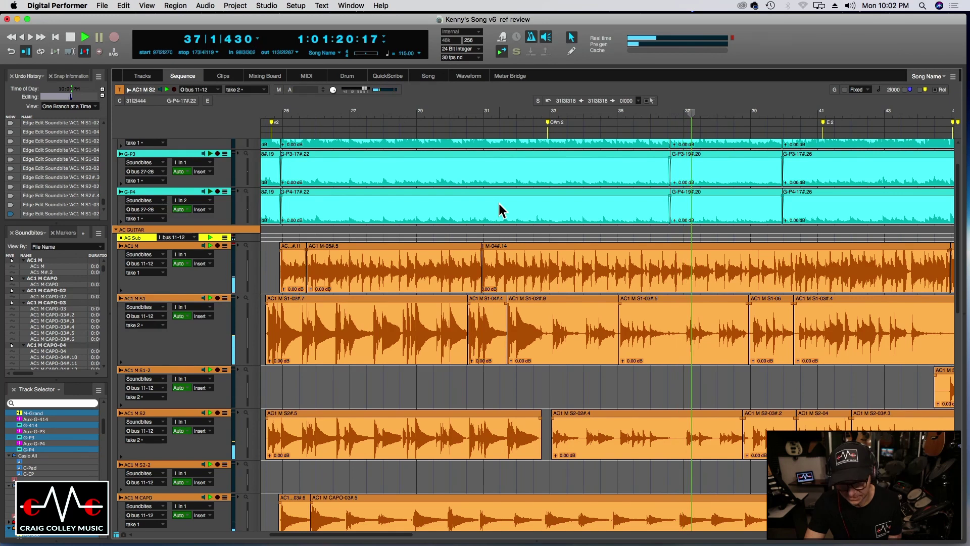
key(super+bracketright)
key(super+bracketright)
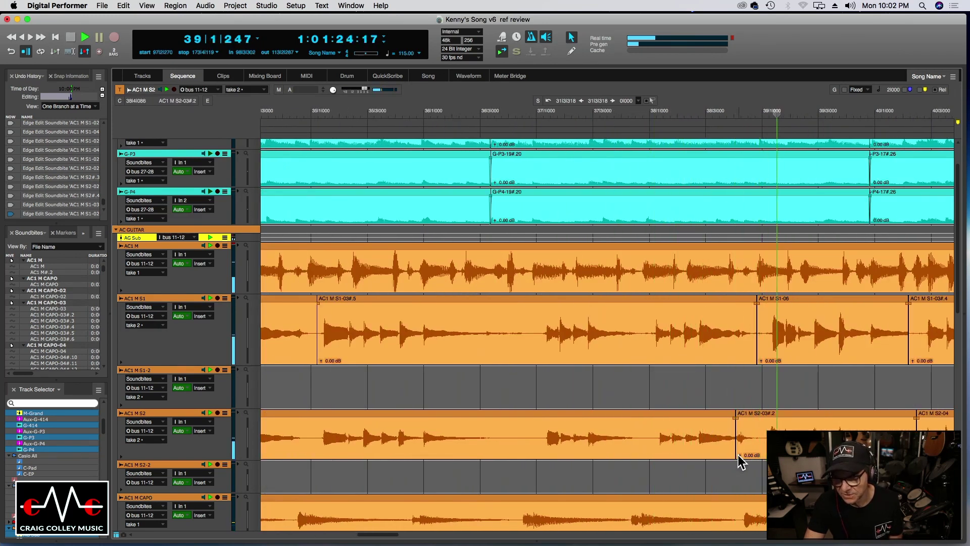
drag(737, 450, 755, 450)
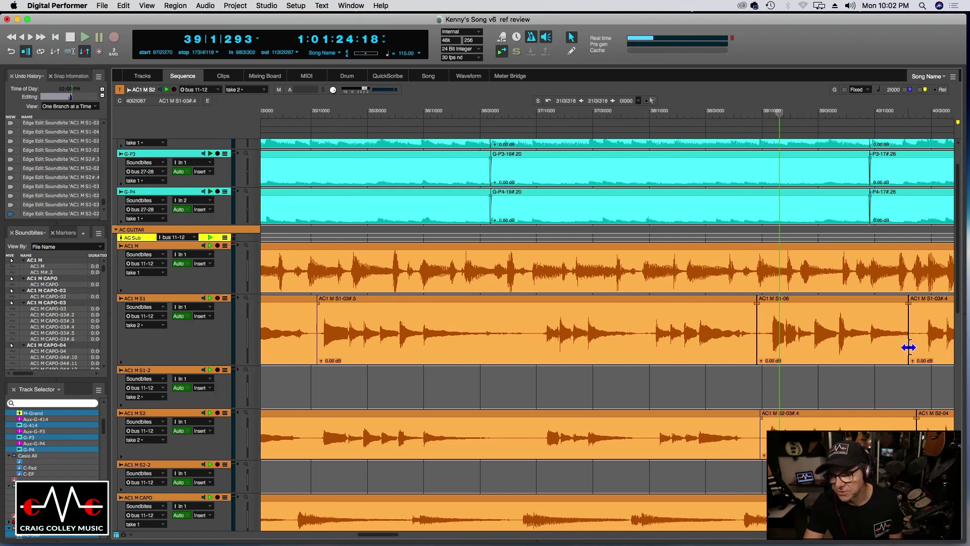
drag(914, 348, 919, 346)
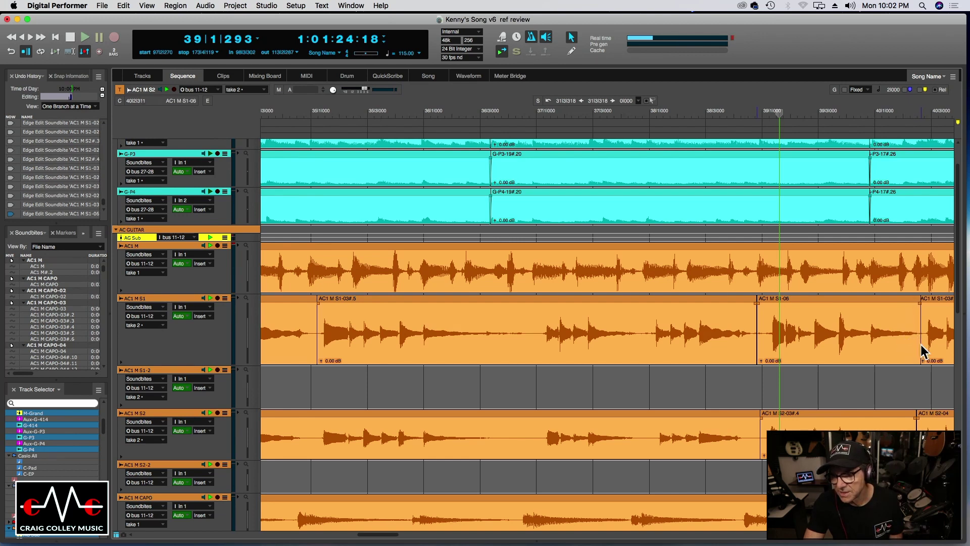
Step: Play from about 38|2|142 and move the edit between AC1 M S2-04 and AC1 M S2-03 to about 42|1|340
click(685, 116)
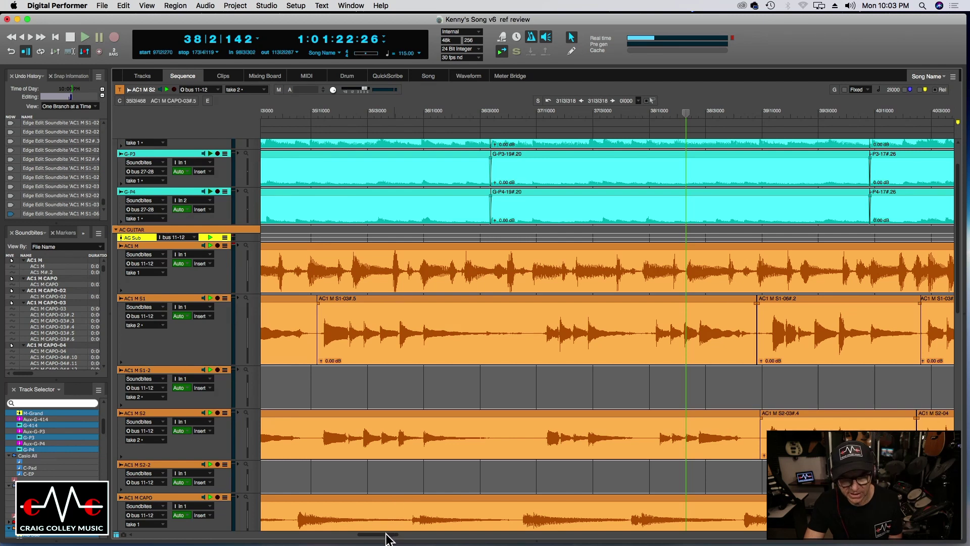
drag(392, 535, 406, 534)
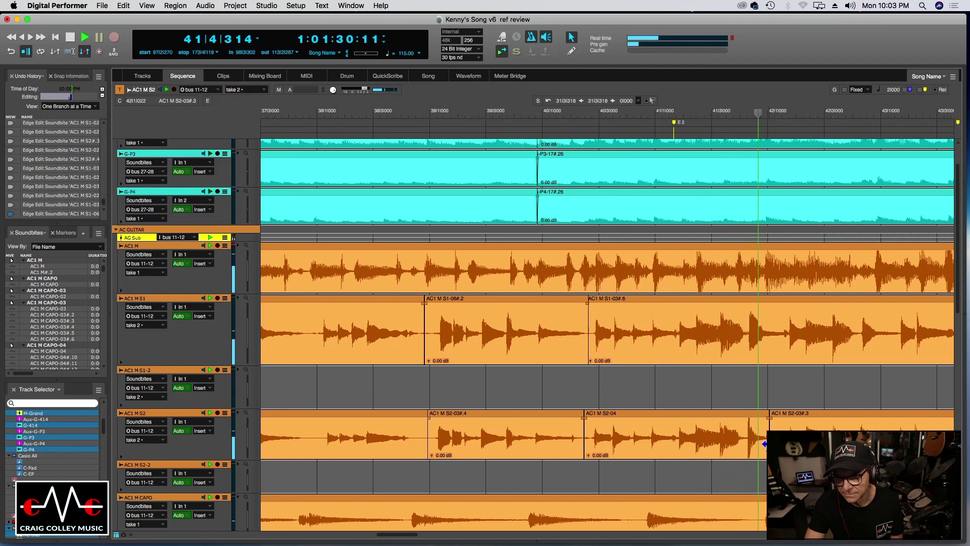
click(765, 444)
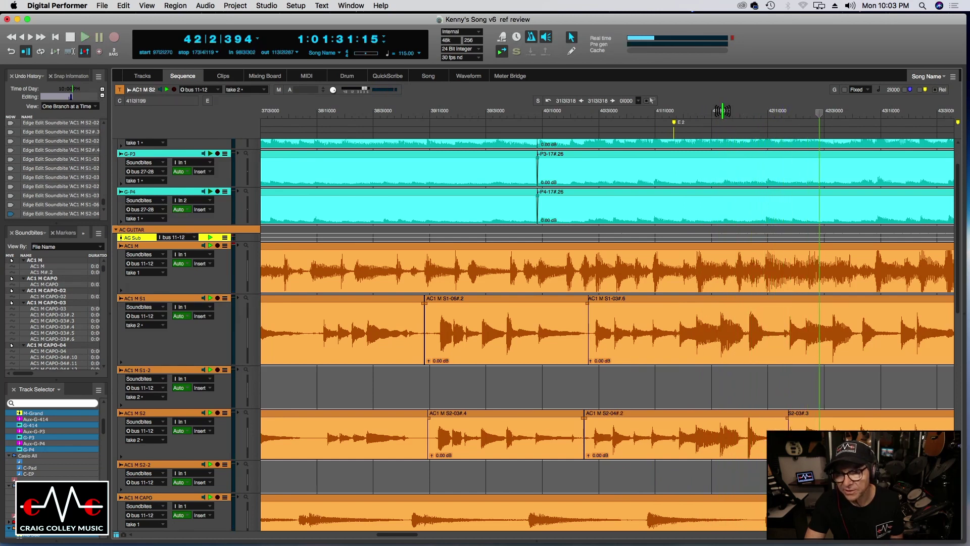
Step: Play from about 41|3|199, trim the AC1 M S1 ending to about bar 45 and AC1 M S2's to about 44|4|120, and fade both out
click(722, 110)
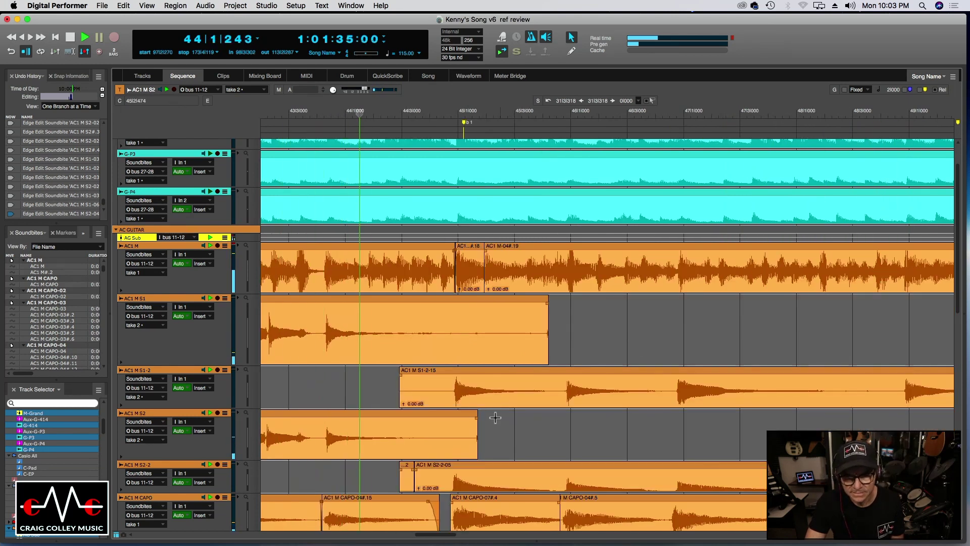
key(p)
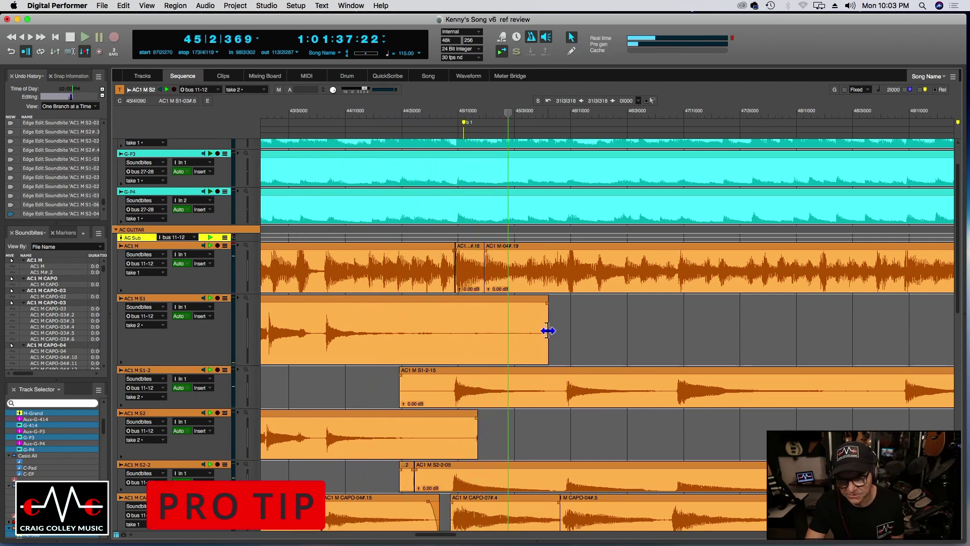
drag(547, 331, 457, 326)
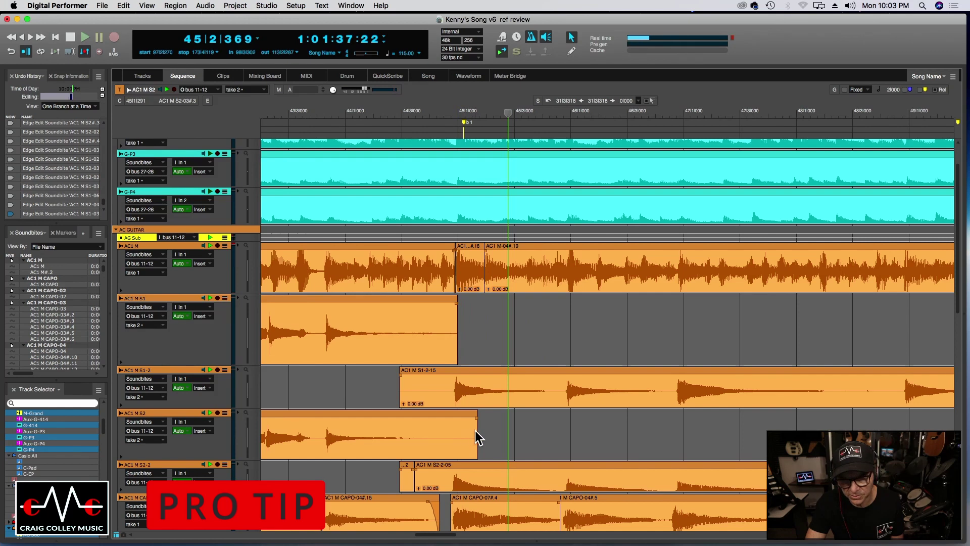
drag(477, 431, 388, 424)
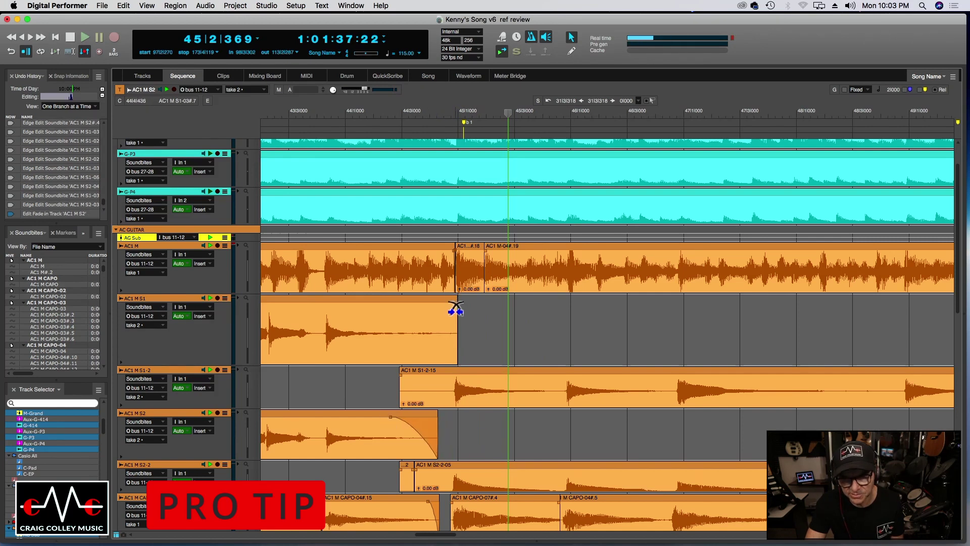
drag(457, 308, 394, 304)
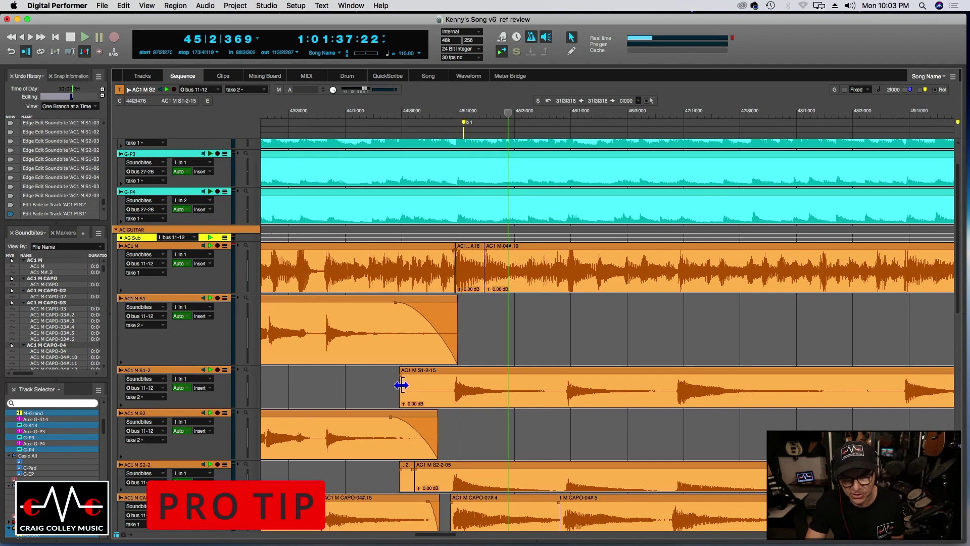
Step: Trim AC1 M S1-2-15's start to about 44|3|430 and replace AC1 M S2-2's opening with AC1 M S2-2-05 starting at about 44|4|100, cutting the short soundbite
drag(401, 385, 427, 385)
click(410, 488)
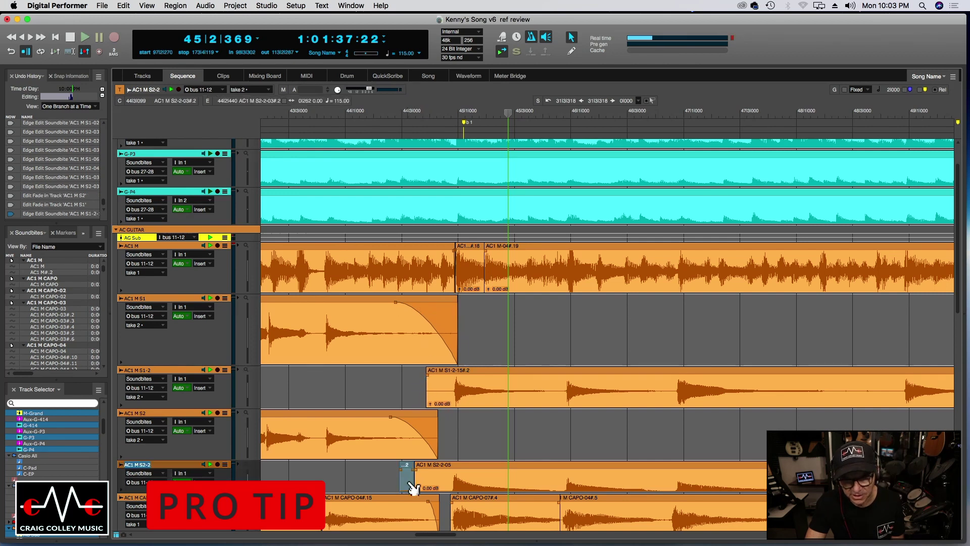
key(super+x)
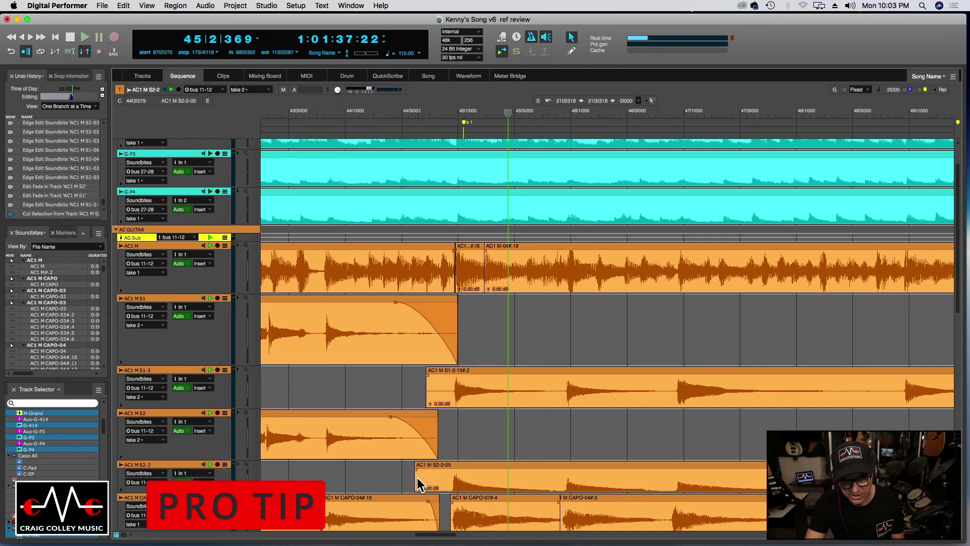
drag(415, 478, 441, 473)
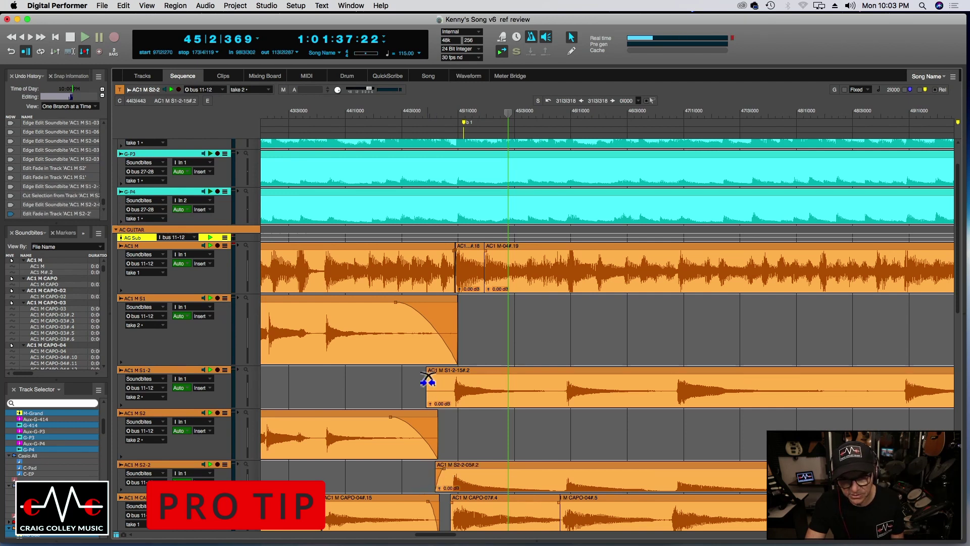
Step: Fade in the start of AC1 M S1-2-15 and play the transition into bar 45 from about 43|3|178, repeating it from about 43|3|133
drag(427, 378, 450, 375)
click(299, 111)
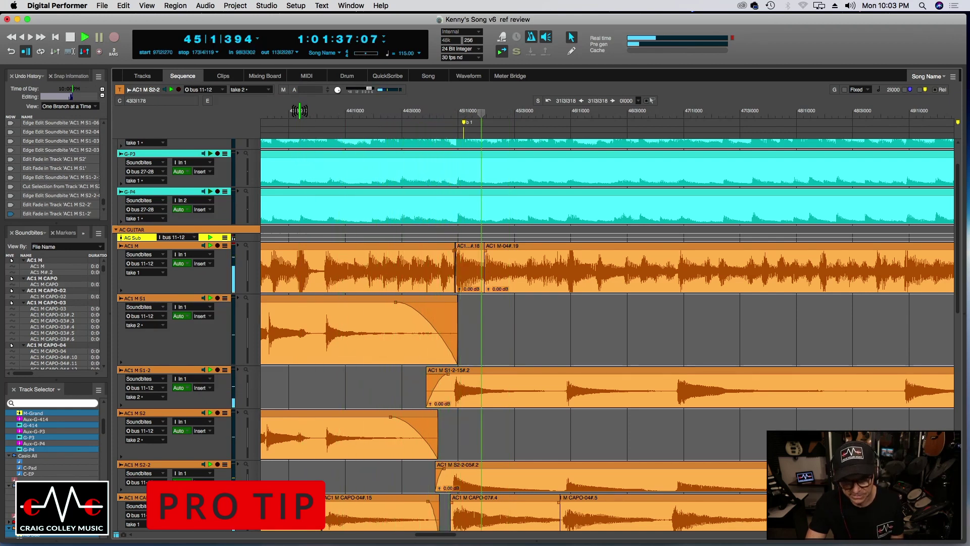
scroll(299, 111, down, 5)
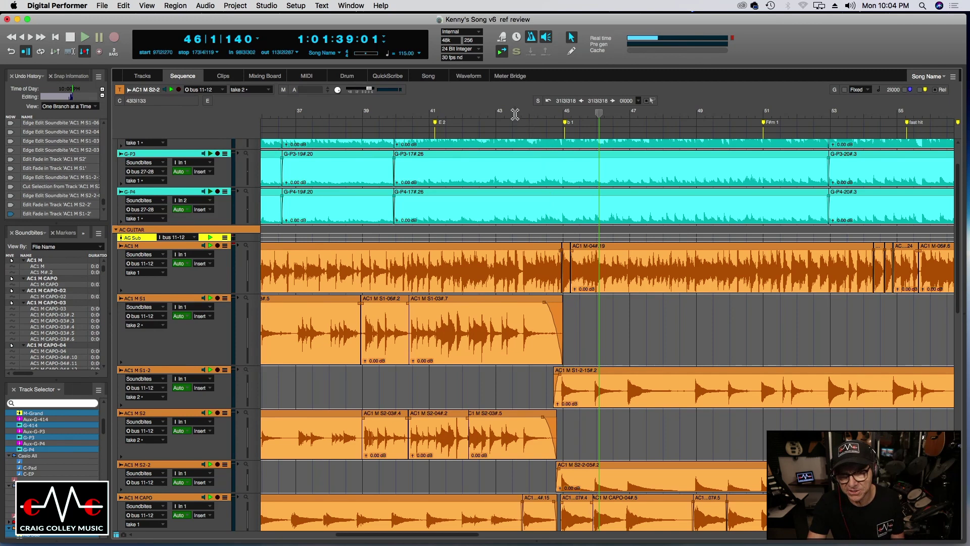
click(515, 114)
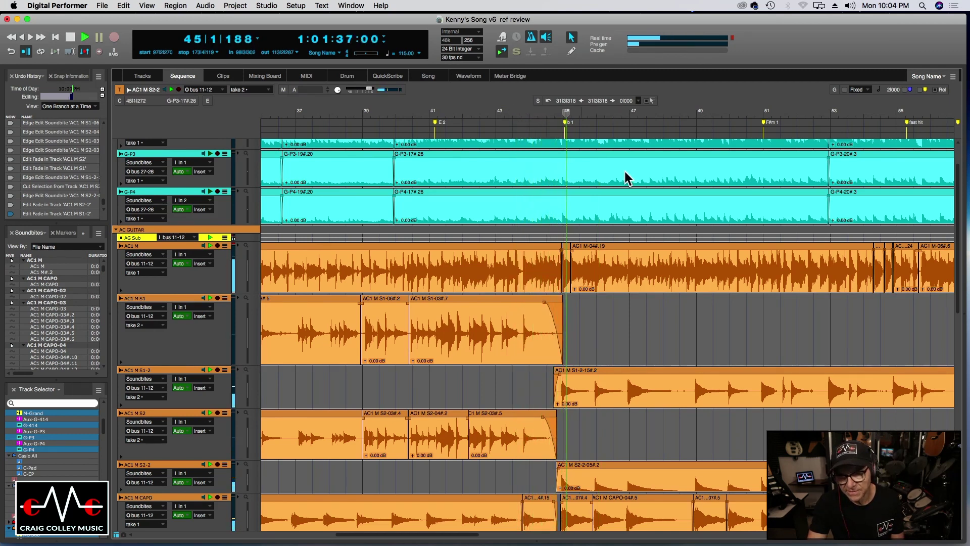
Step: Play from about bar 56 and trim the starts of AC1 M S2-05 and AC1 M S1-07 to about 57|3|018
drag(418, 533, 508, 536)
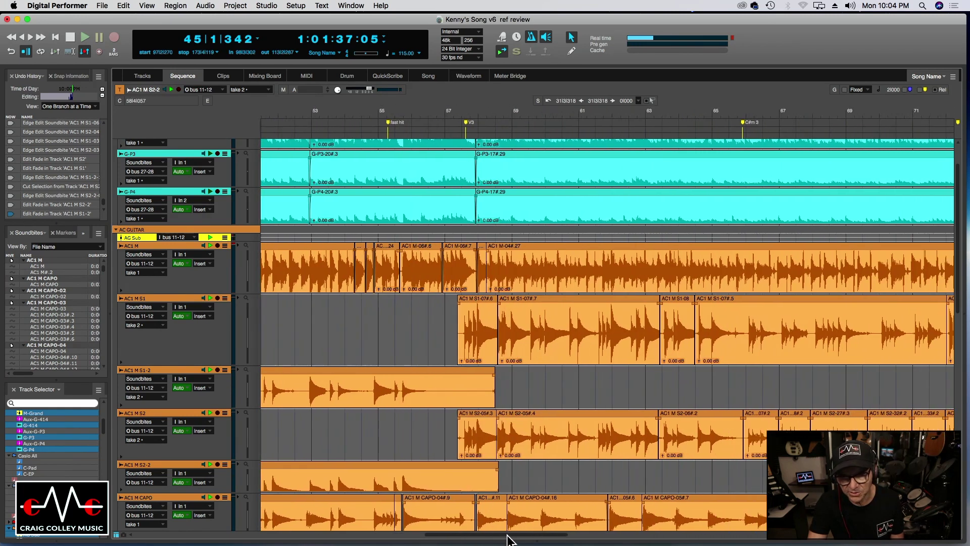
click(425, 115)
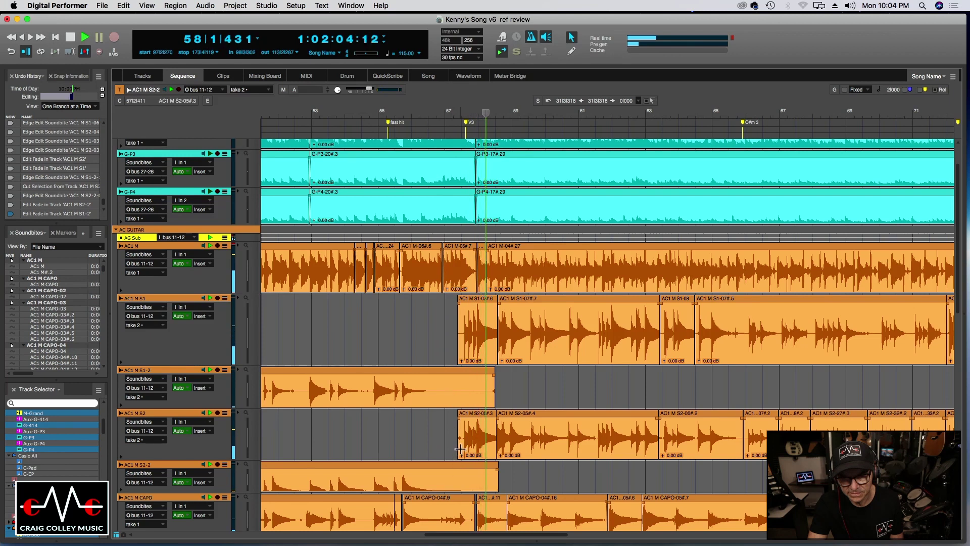
drag(458, 444, 462, 443)
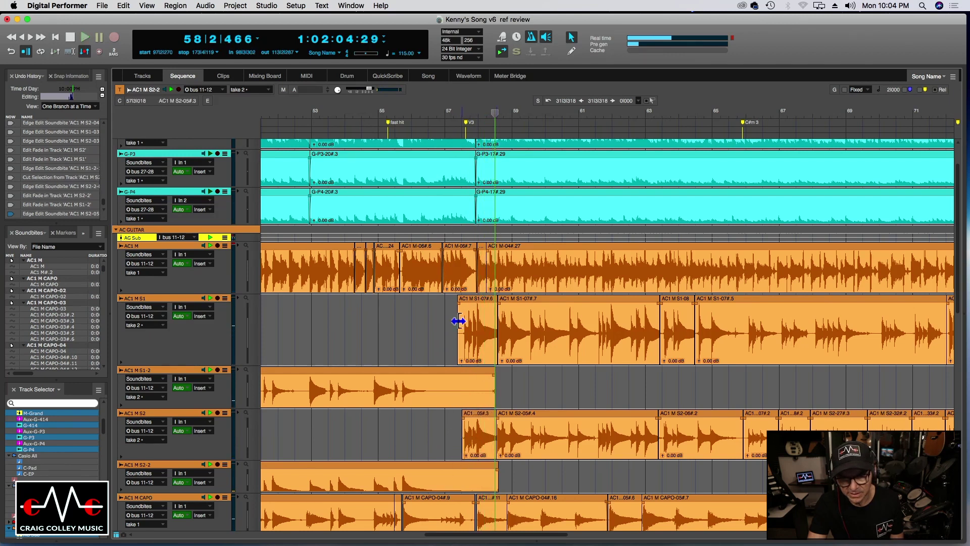
drag(459, 339, 461, 339)
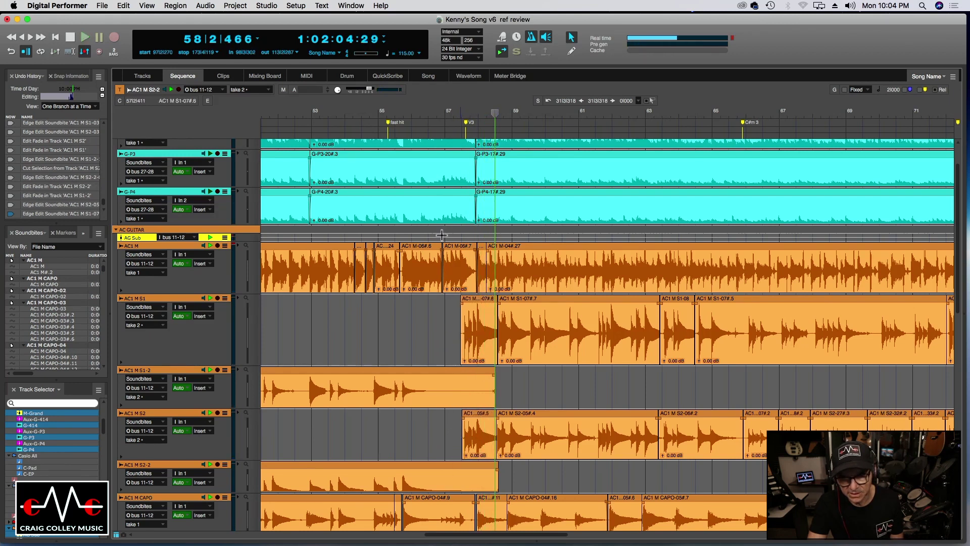
click(426, 114)
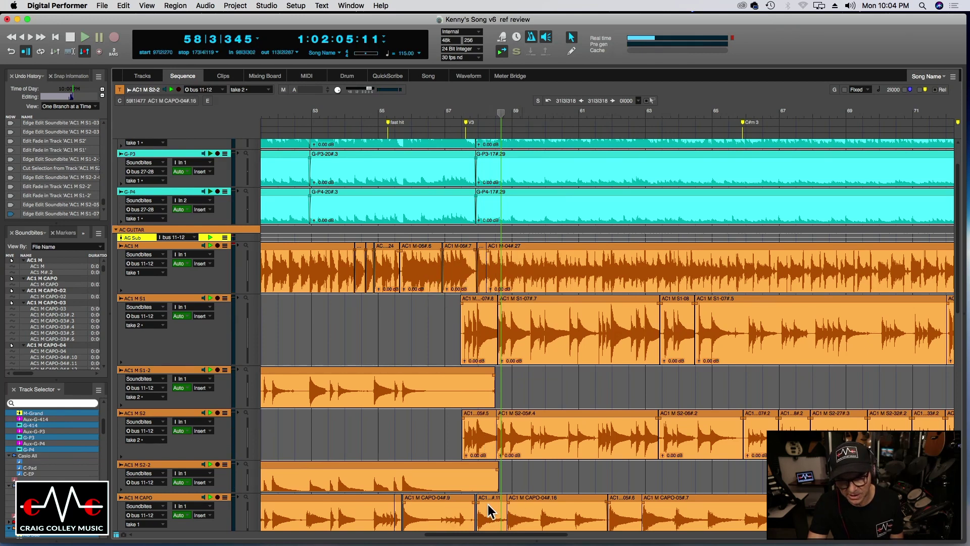
Step: Move the edits at the starts of AC1 M S1-08 and AC1 M S2-06 to about 63|3|060
scroll(497, 515, down, 6)
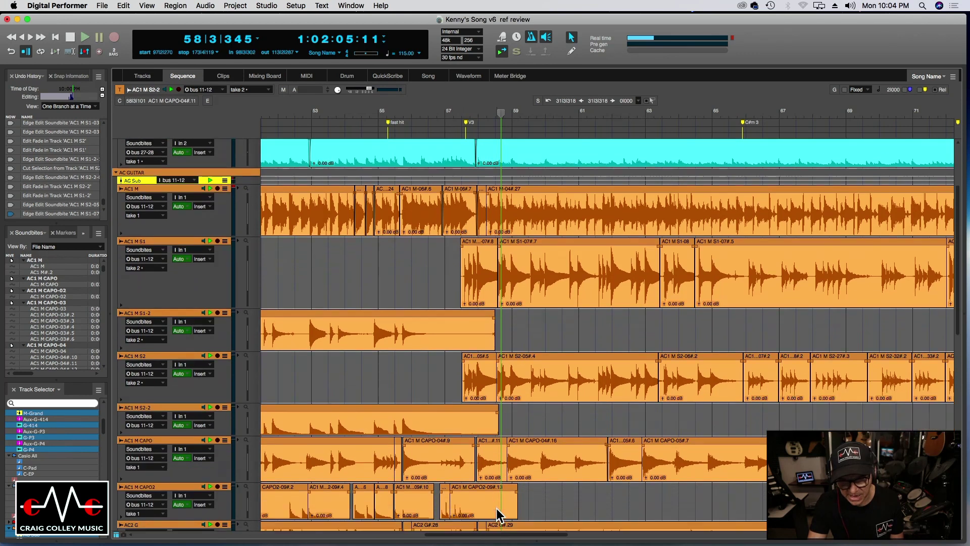
scroll(498, 515, down, 1)
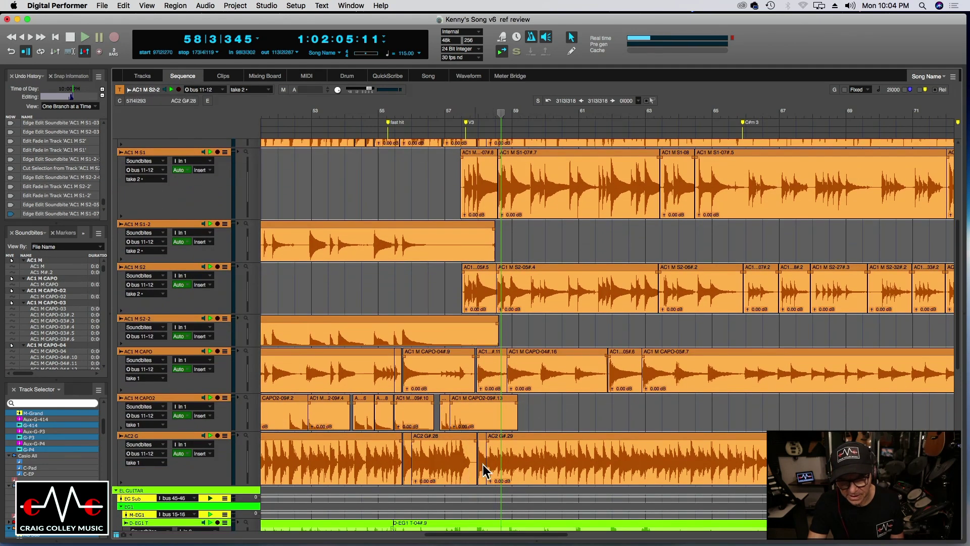
scroll(510, 461, up, 3)
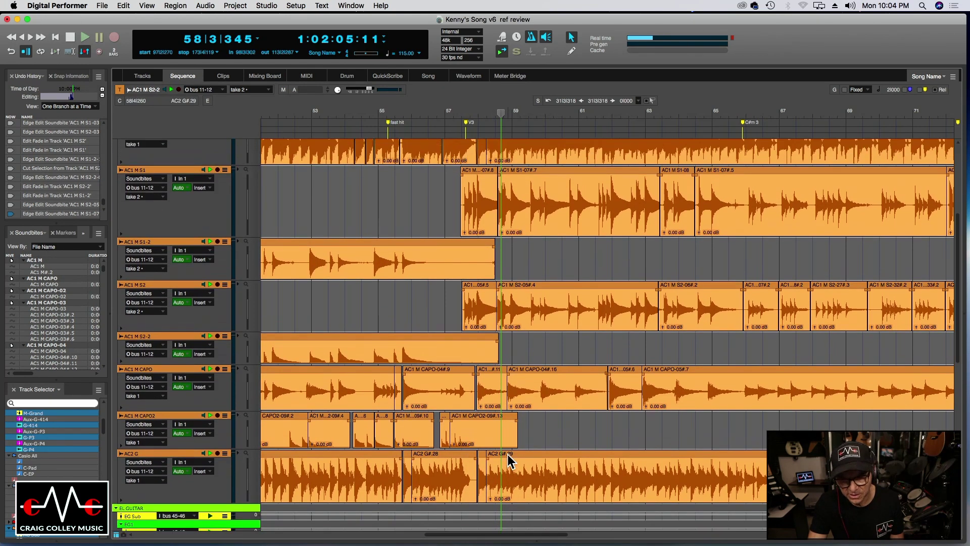
scroll(508, 457, up, 4)
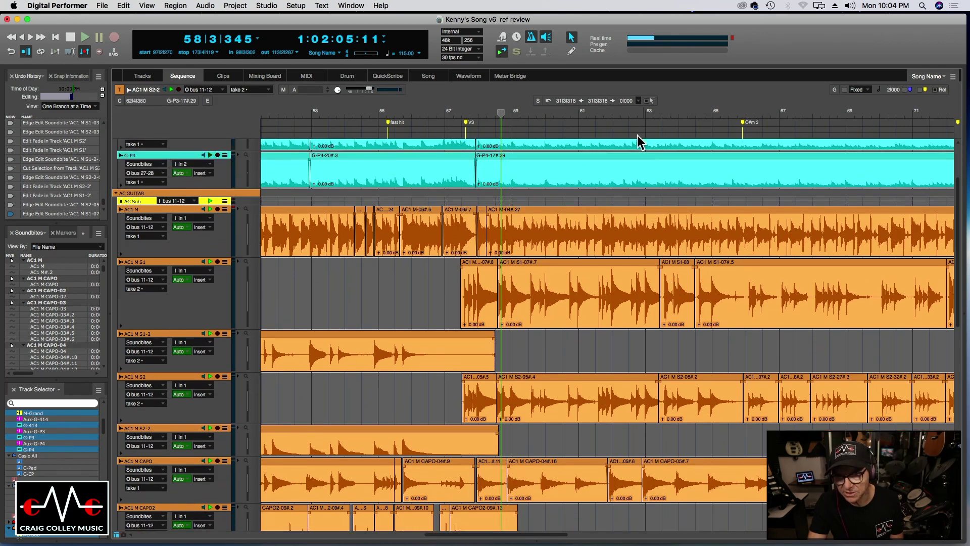
click(637, 113)
key(super+bracketright)
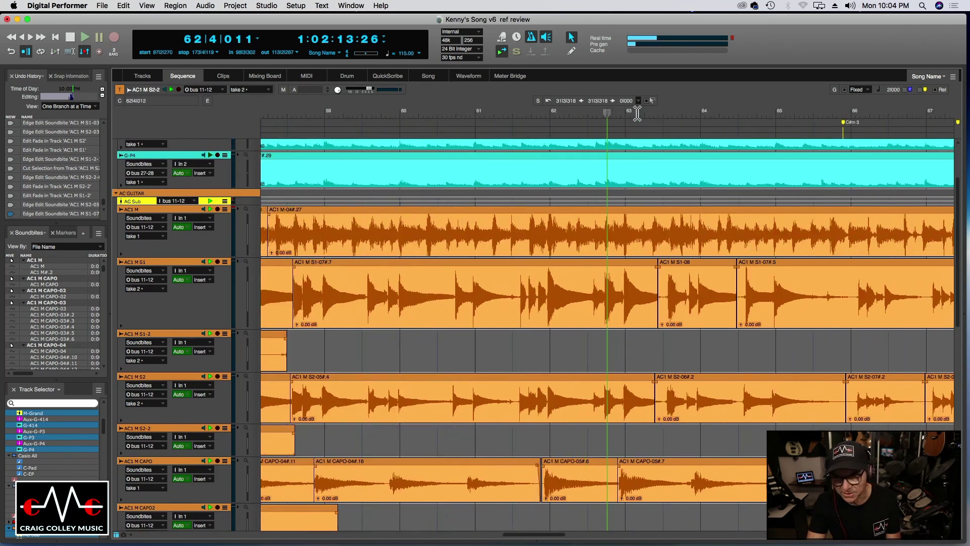
key(super+bracketright)
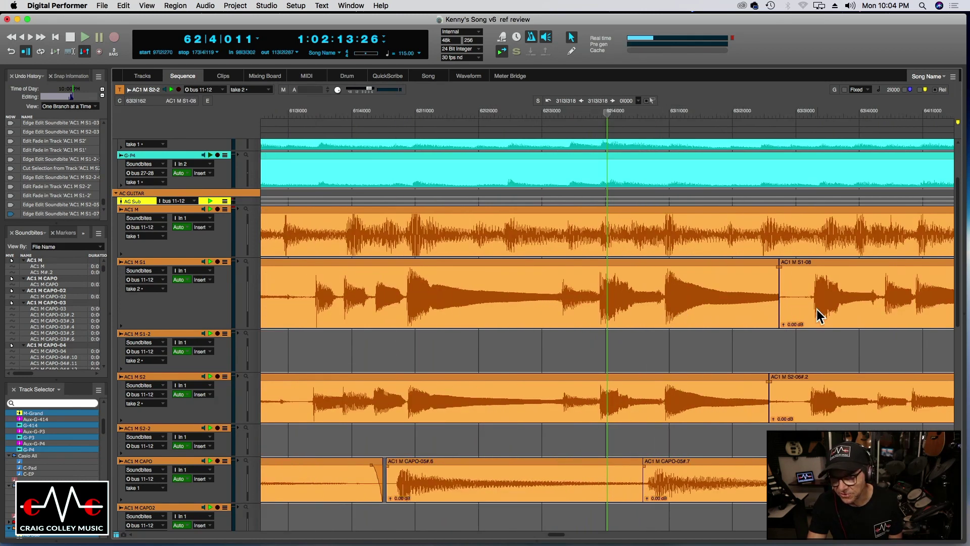
drag(782, 310, 800, 310)
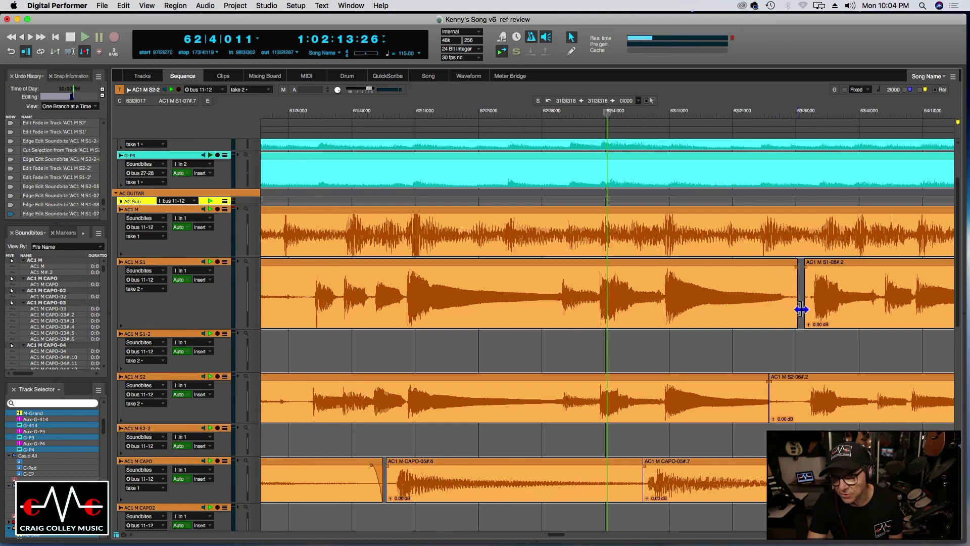
mouse_move(771, 409)
mouse_down()
mouse_move(798, 412)
mouse_move(787, 412)
mouse_up()
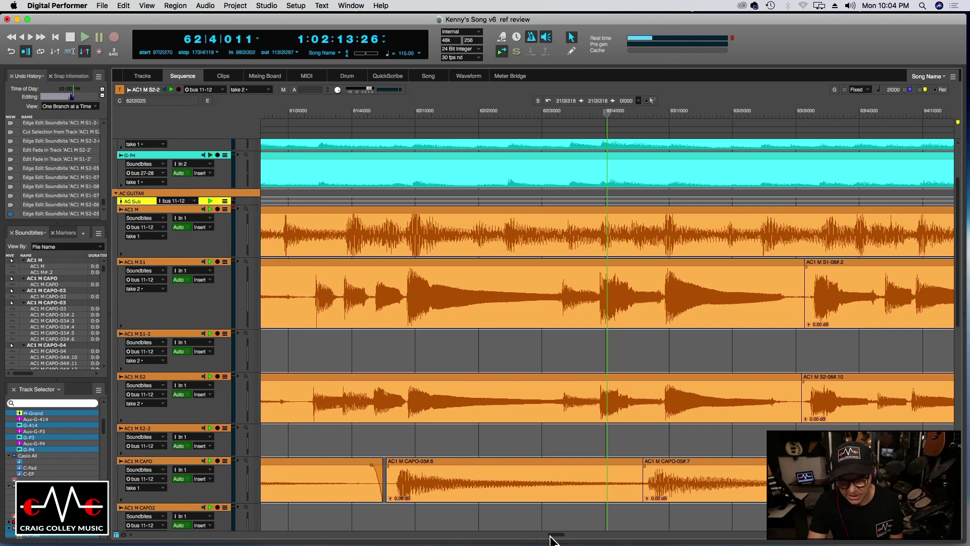
Step: Move the edit between AC1 M S1-08 and AC1 M S1-07 to about 64|3|180 and set the playback position to 65|4|450
drag(559, 535, 583, 536)
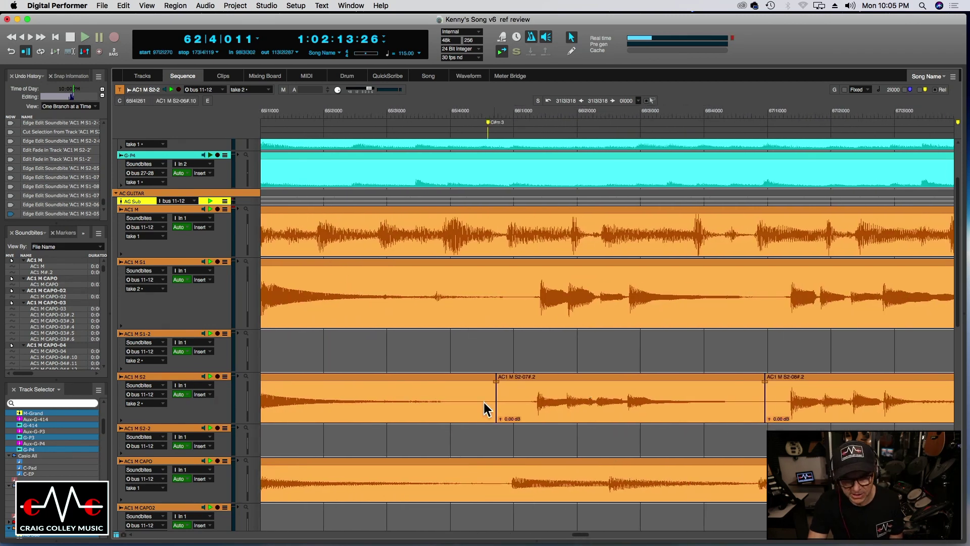
key(super+bracketleft)
key(super+bracketleft)
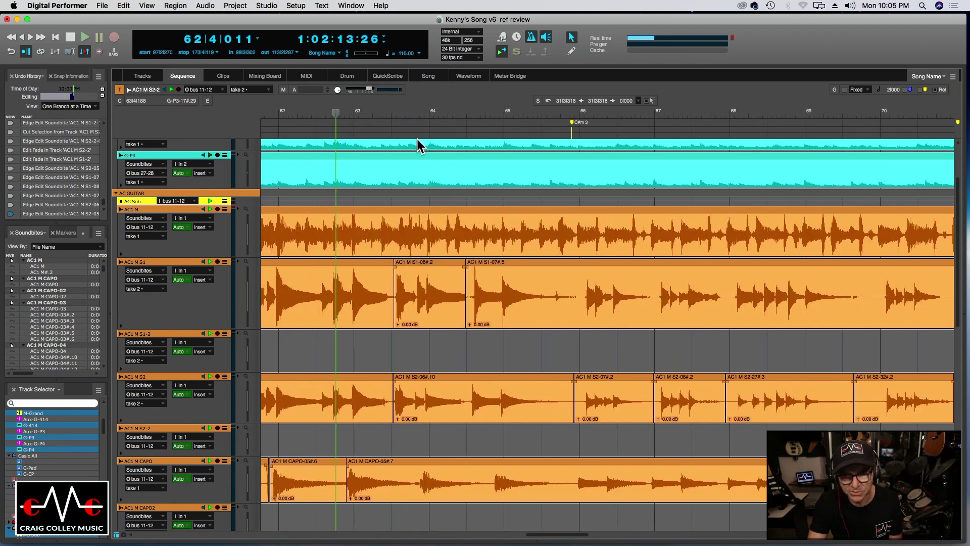
drag(465, 276, 469, 277)
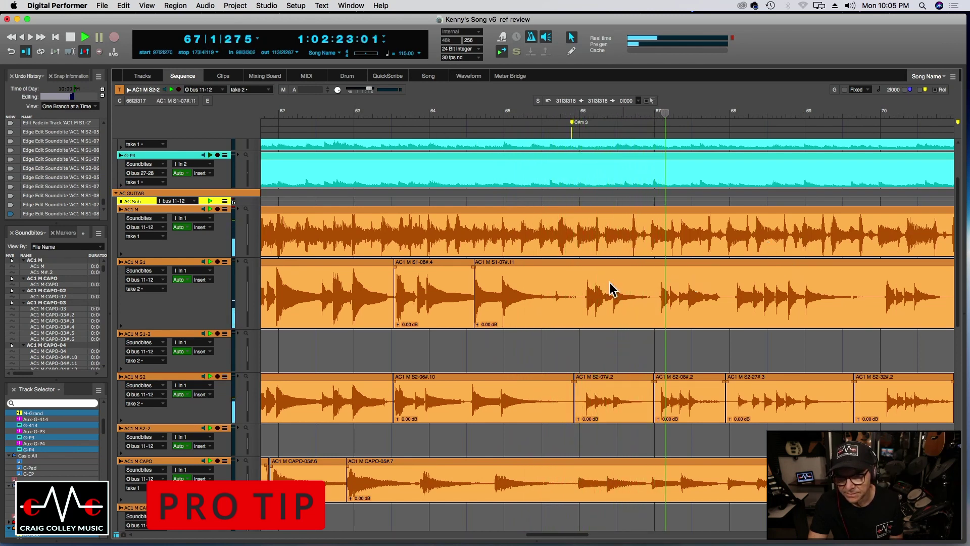
click(578, 117)
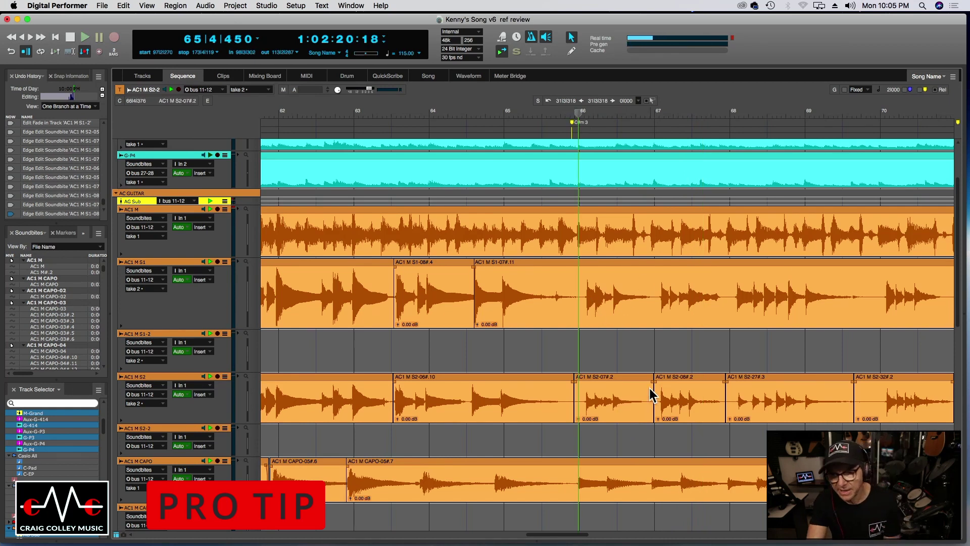
Step: Move the edit between AC1 M S2-27 and AC1 M S2-32 to about 69|4|270 and play from about 65|3|363
drag(564, 534, 588, 534)
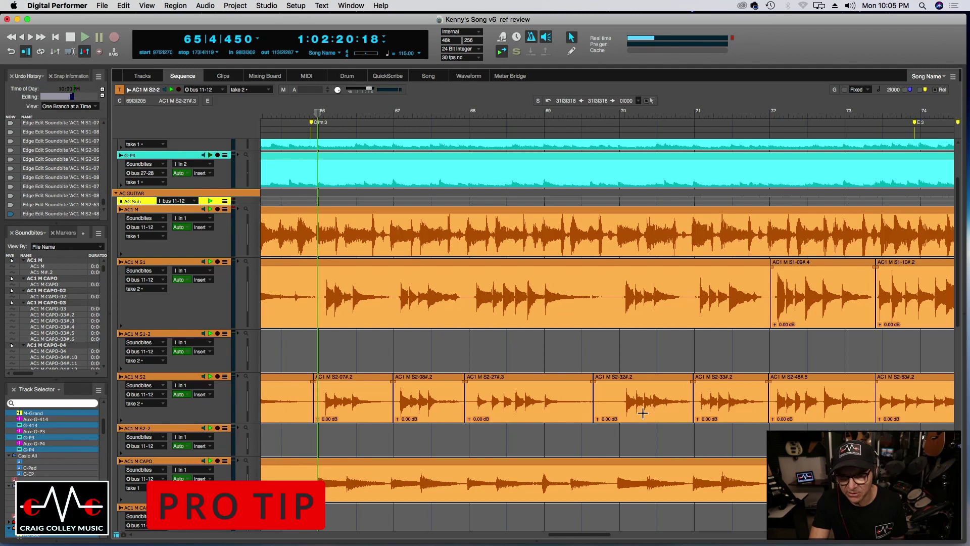
drag(595, 414, 612, 414)
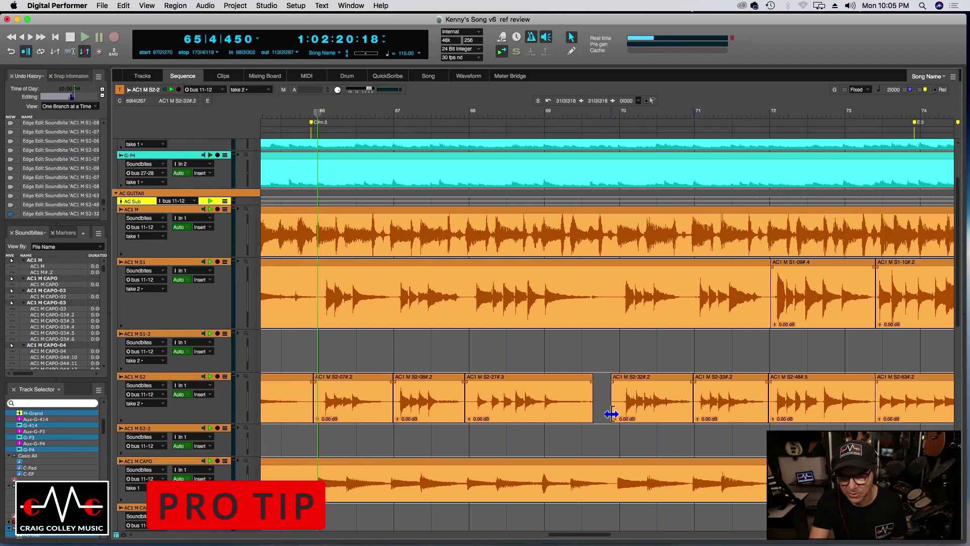
click(295, 116)
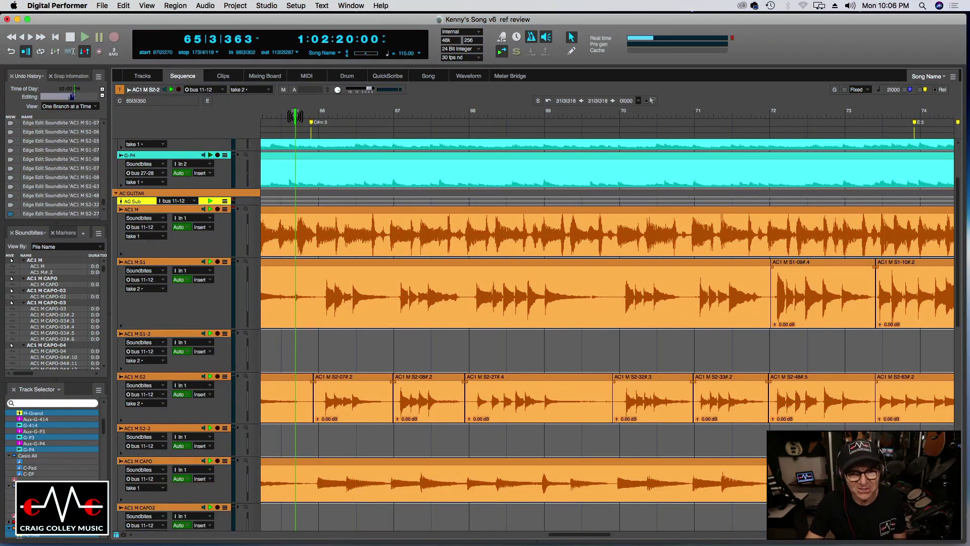
click(296, 116)
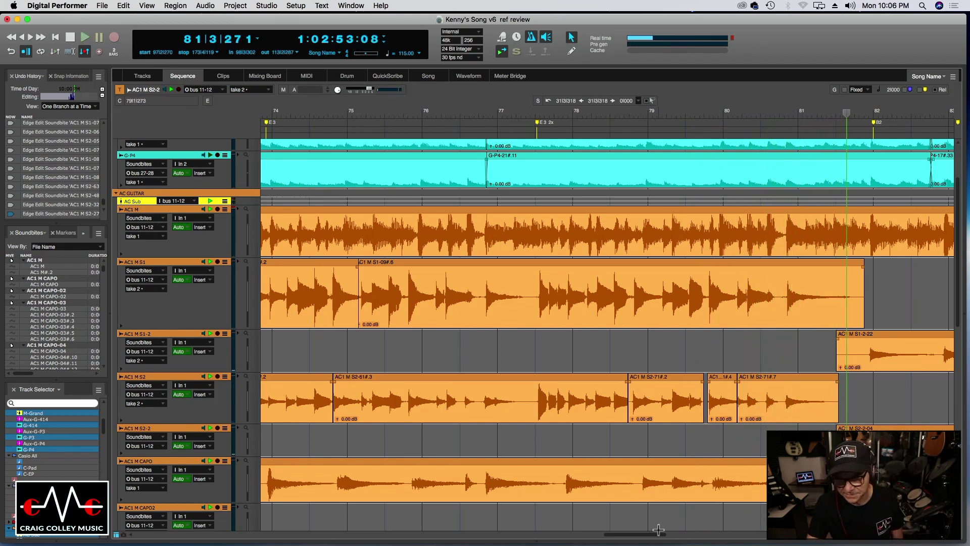
Step: Trim the starts of AC1 M S1-14 and AC1 M S2-74 to about 101|2|440 and play the ending from about bar 101
drag(655, 538, 824, 544)
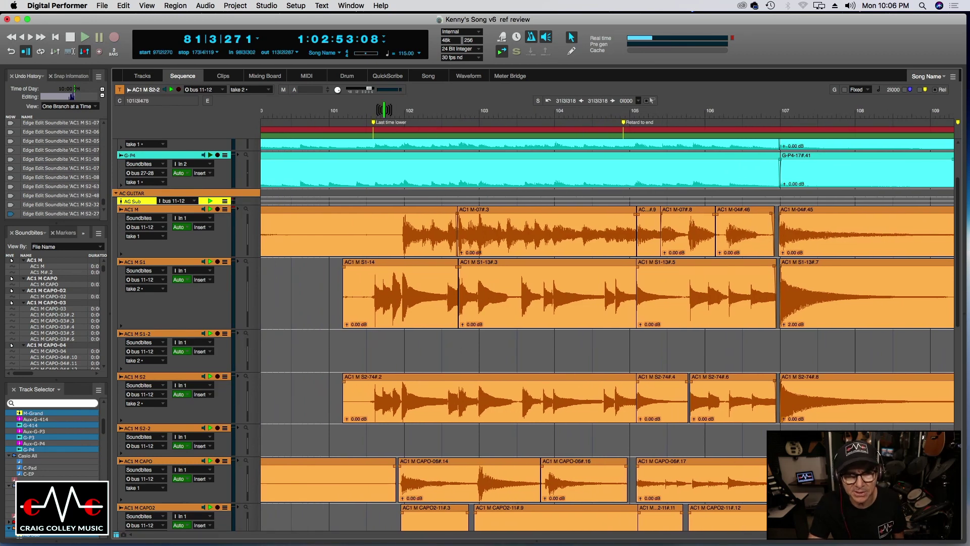
click(374, 109)
drag(374, 111, 306, 114)
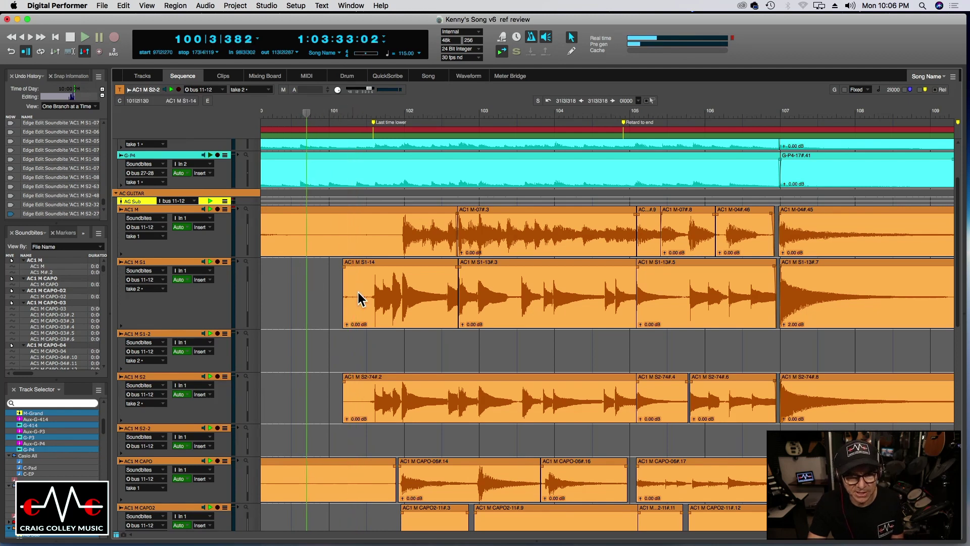
drag(344, 302, 366, 301)
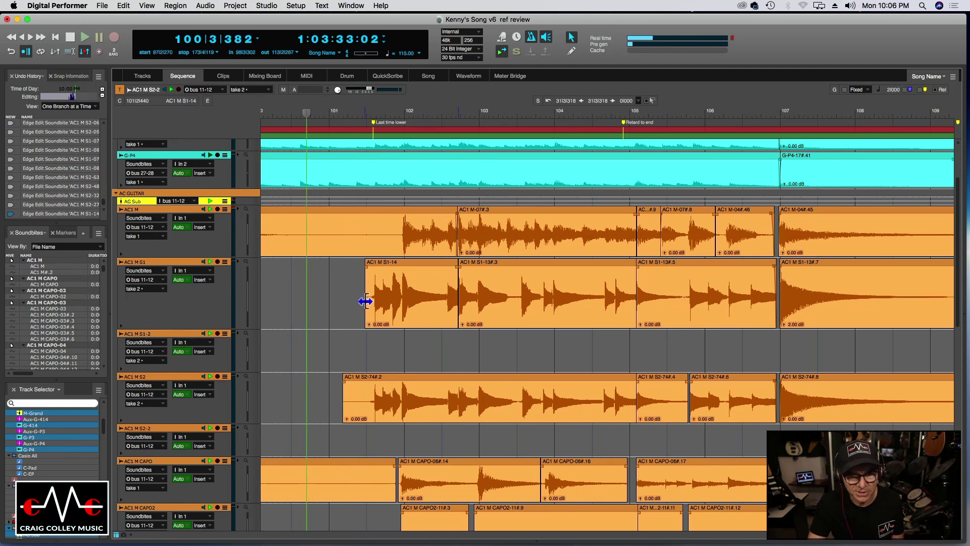
drag(344, 403, 364, 403)
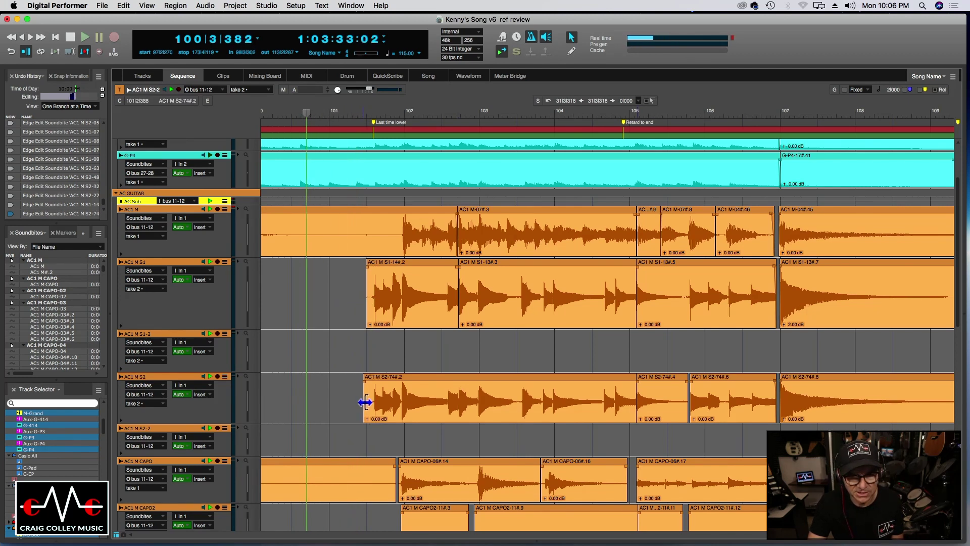
click(333, 113)
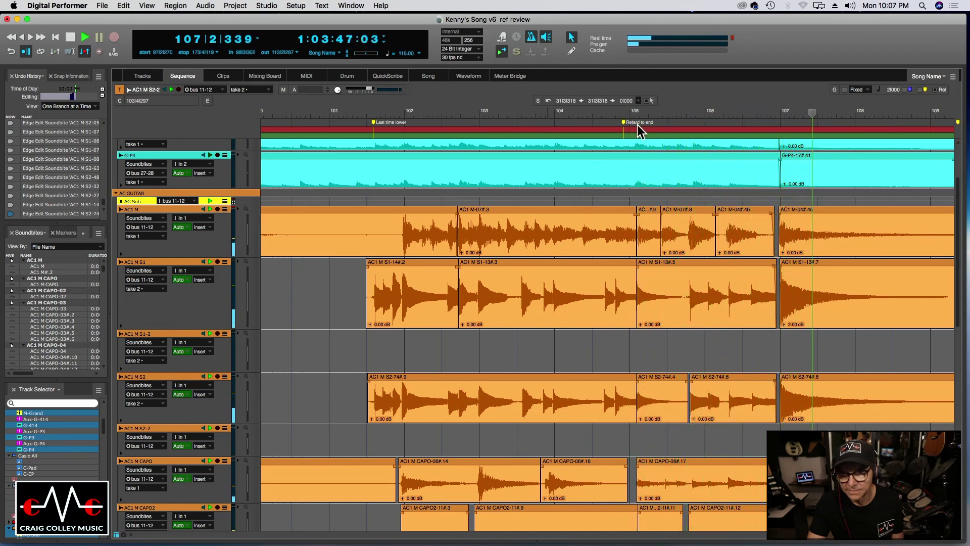
Step: Add short crossfades at the AC1 M S1-13 and AC1 M S2-74 edits just after 105|1|142 and play them from about 104|4|005
click(625, 115)
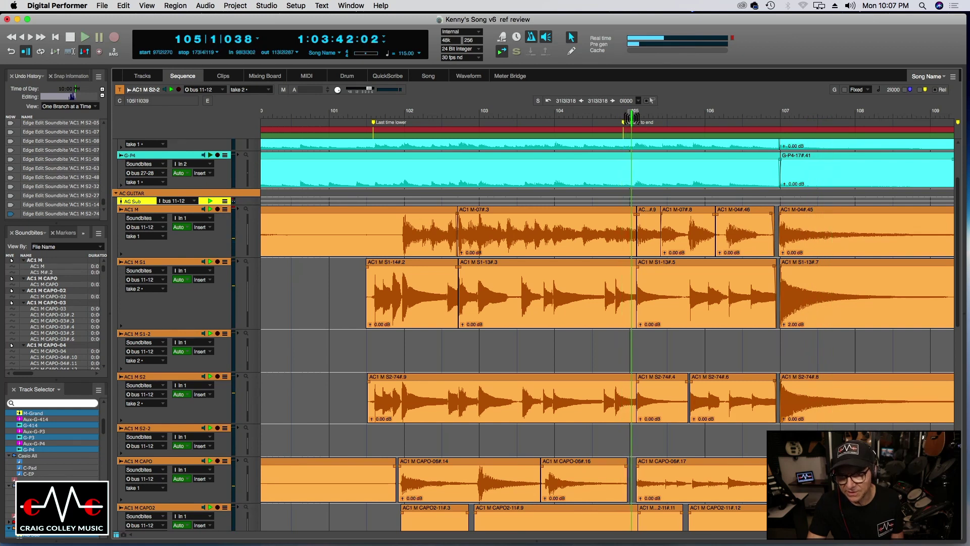
drag(632, 117, 636, 117)
key(super+bracketright)
key(super+bracketright)
key(super+bracketright)
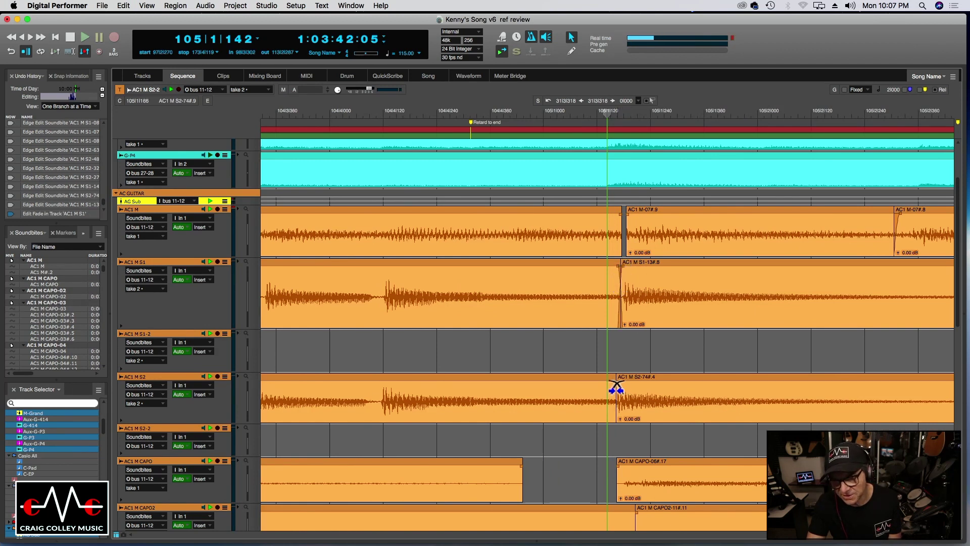
click(332, 113)
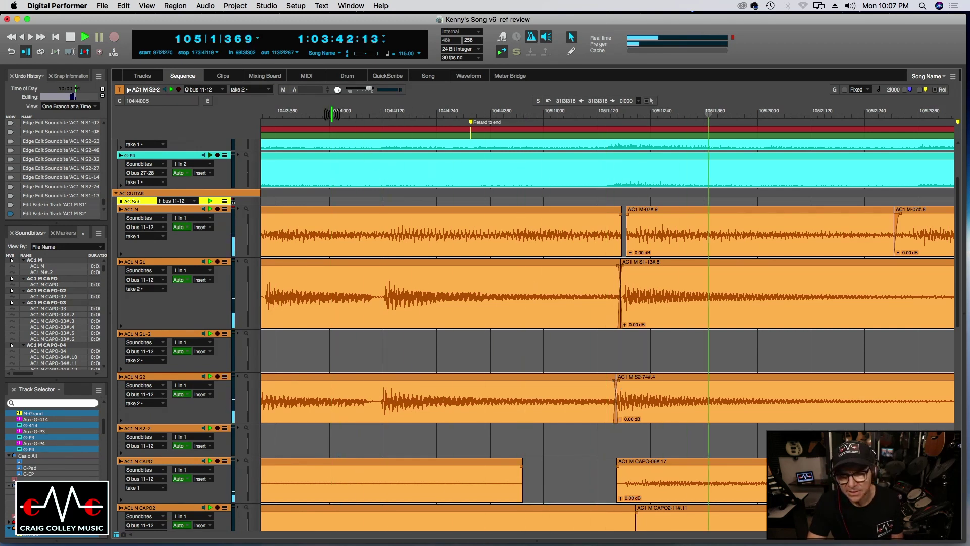
Step: Play the acoustic guitar ending in a wider view of bars 99 to 112 and set the playback position to about 101|1|240
scroll(332, 114, down, 10)
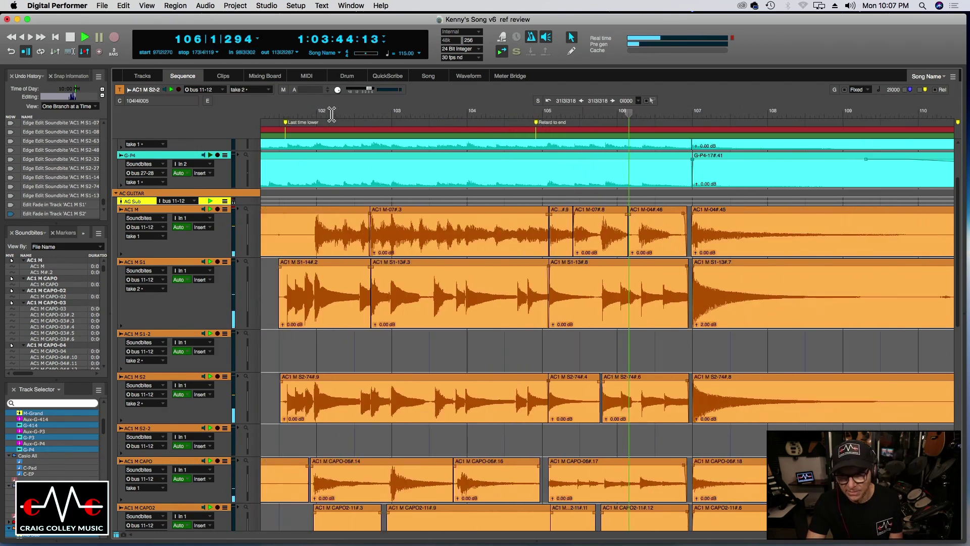
scroll(332, 114, down, 3)
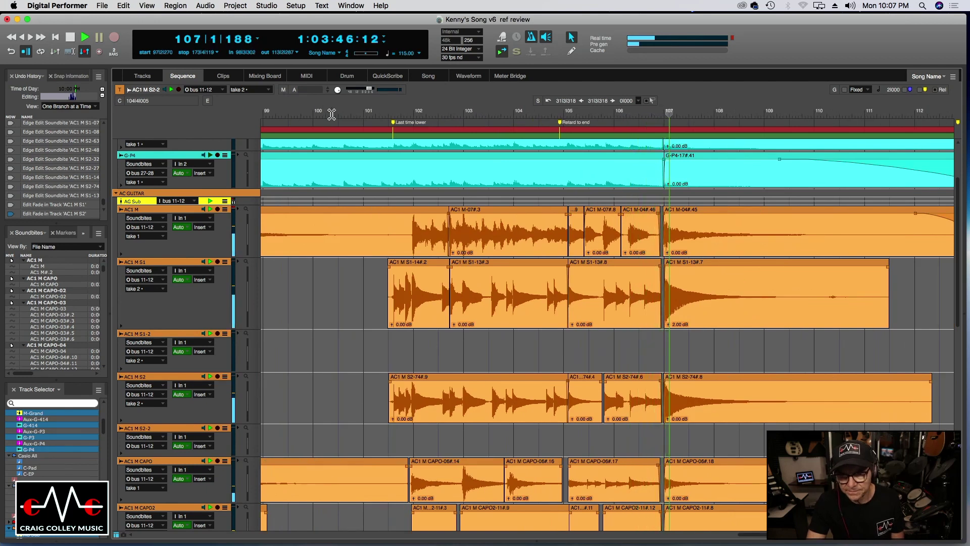
click(378, 115)
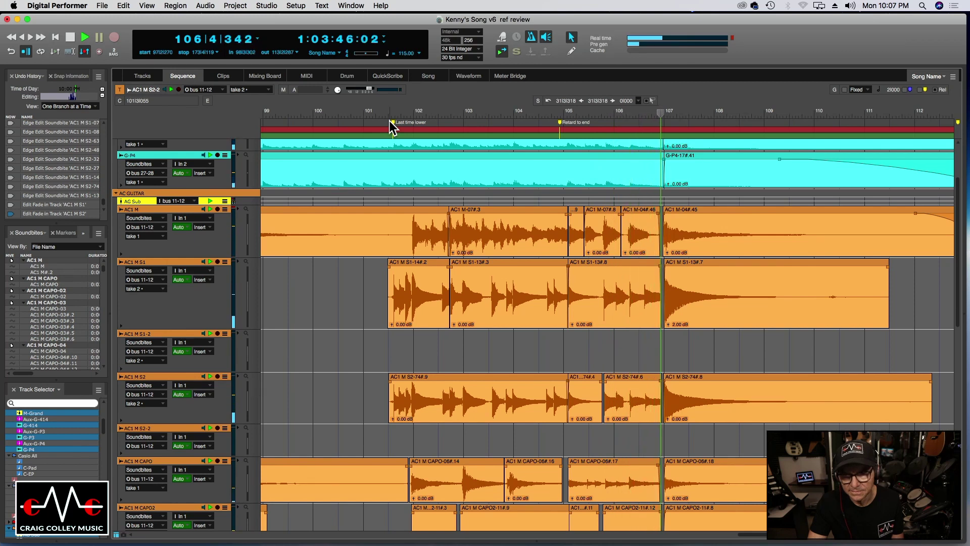
click(455, 112)
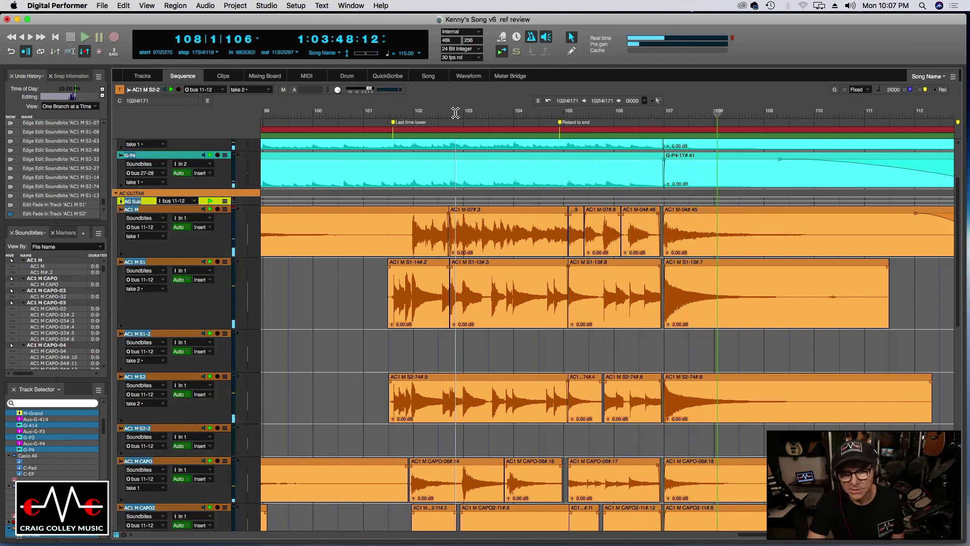
click(404, 116)
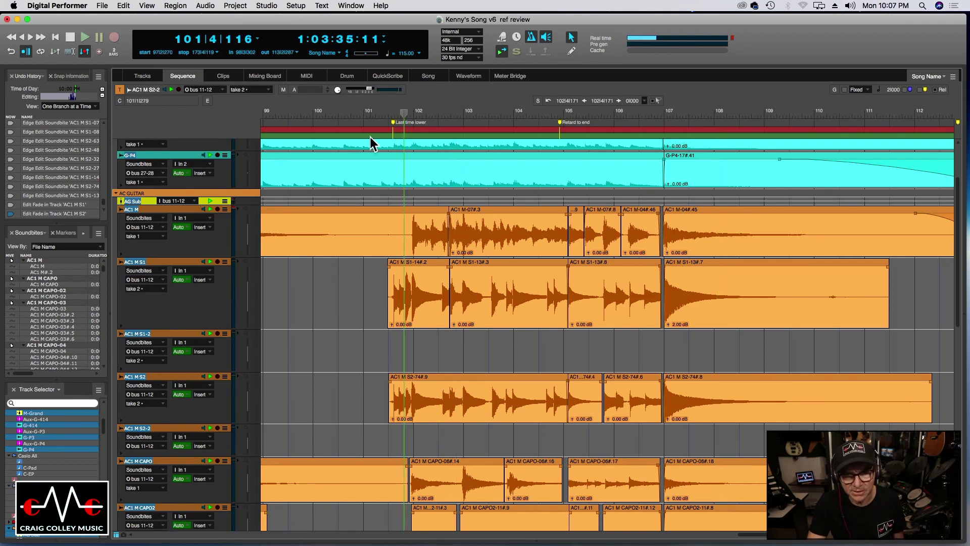
click(370, 111)
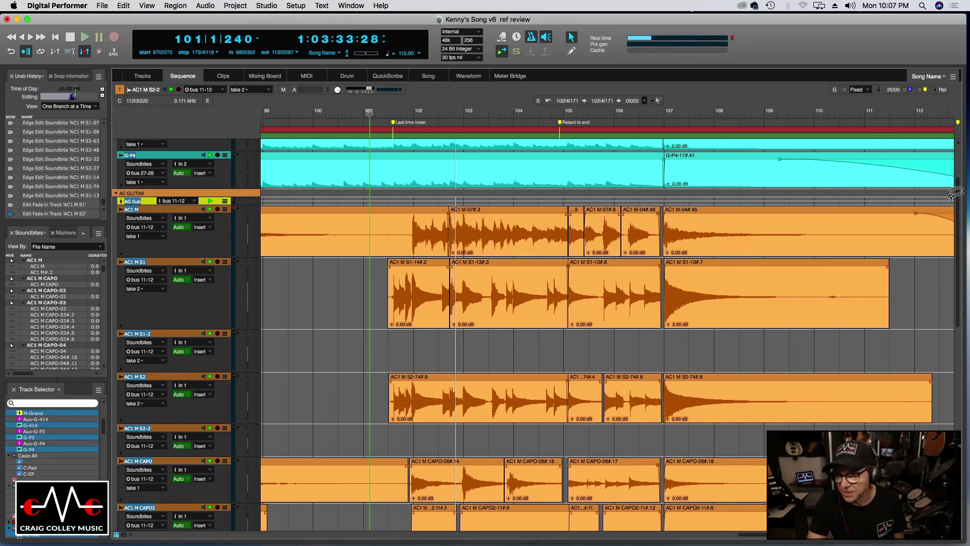
Step: Inspect the ending across the piano, acoustic, electric guitar and bass tracks and play it from about bar 101
drag(960, 210, 962, 429)
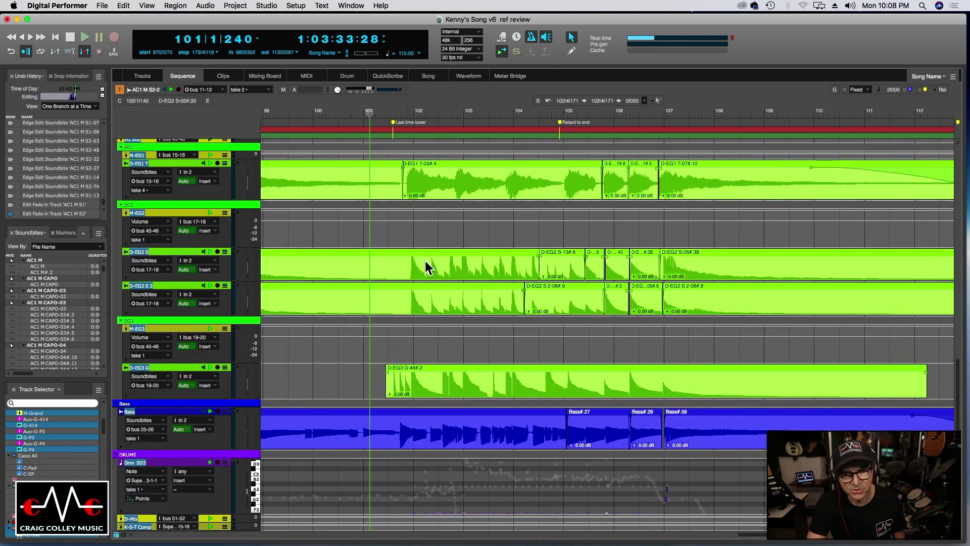
drag(960, 403, 950, 188)
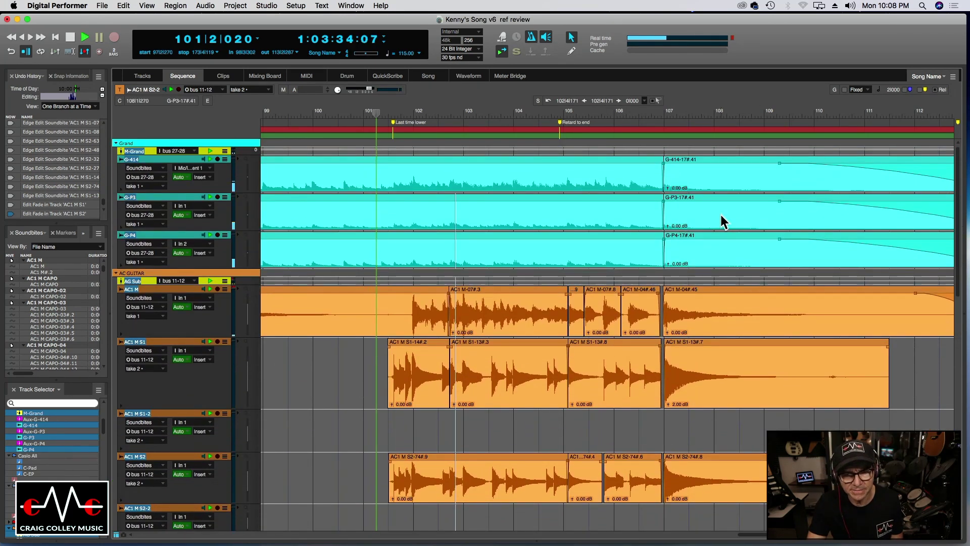
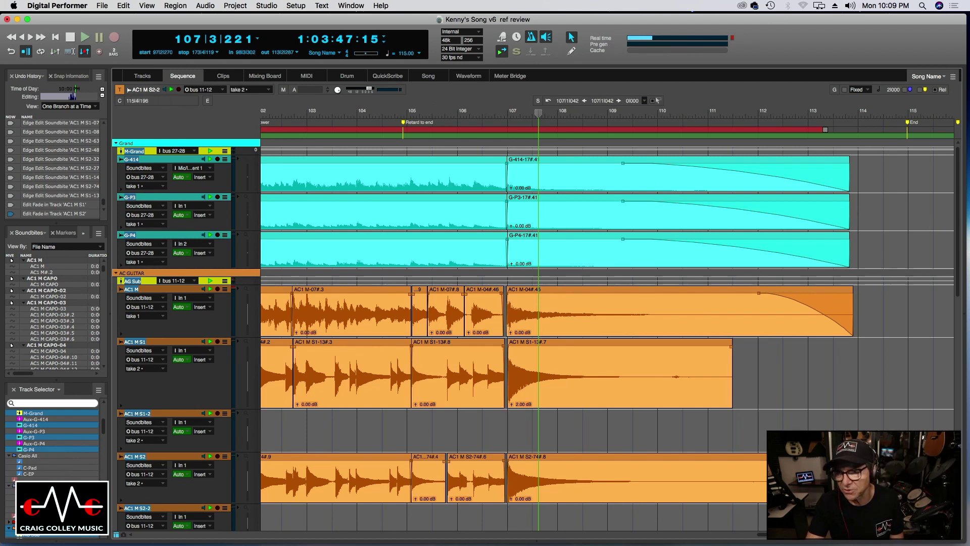
drag(960, 216, 962, 386)
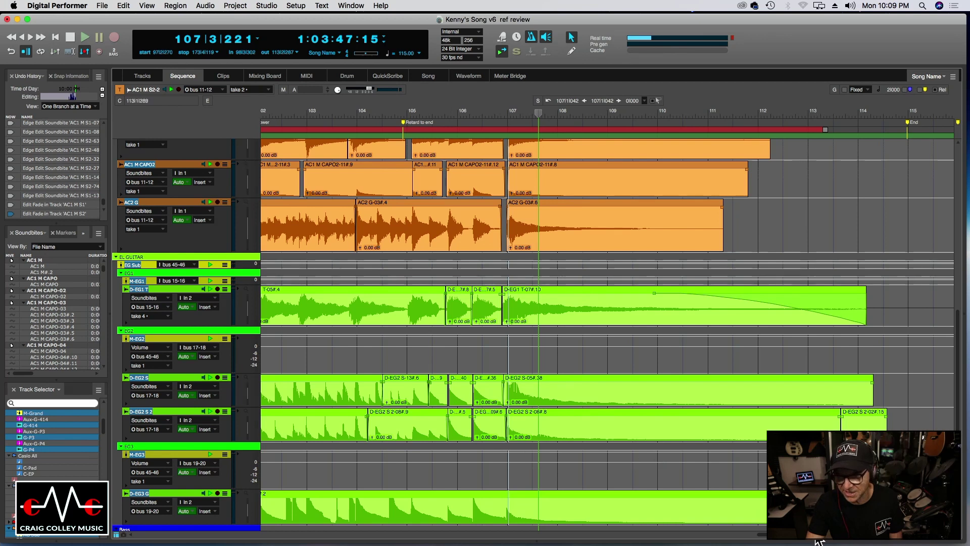
scroll(651, 505, left, 5)
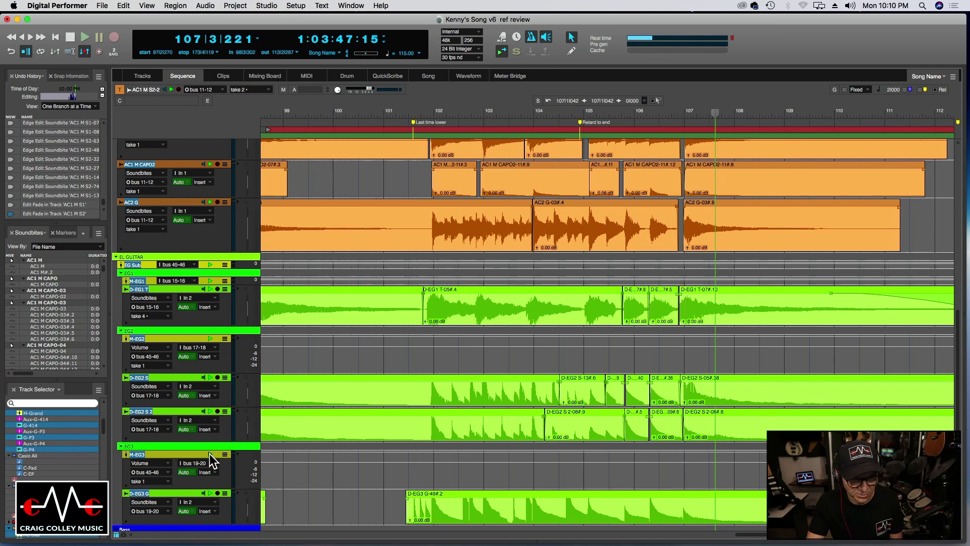
click(403, 117)
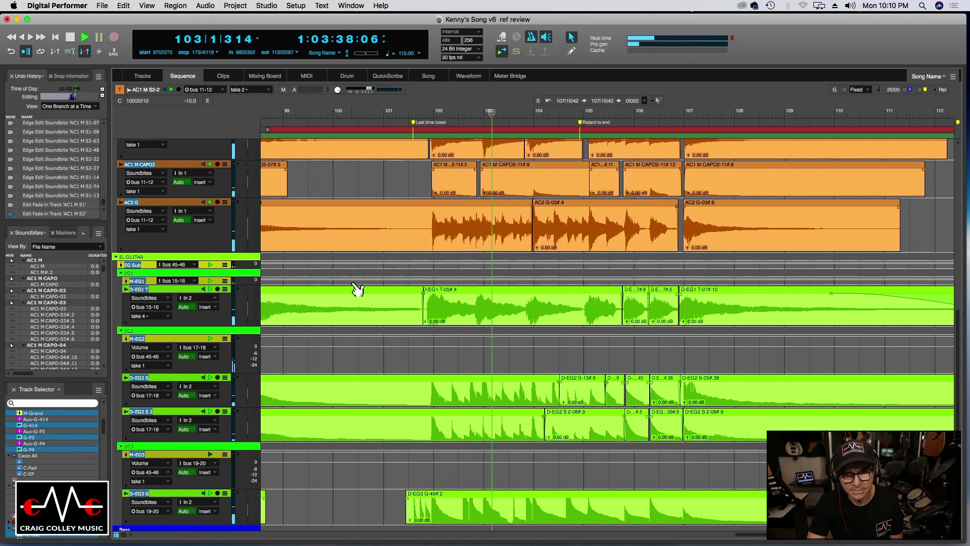
Step: Compare the piano, acoustic and electric guitar soundbites around bars 99 to 112 and replay the passage from just before the Last time lower marker
scroll(358, 290, up, 10)
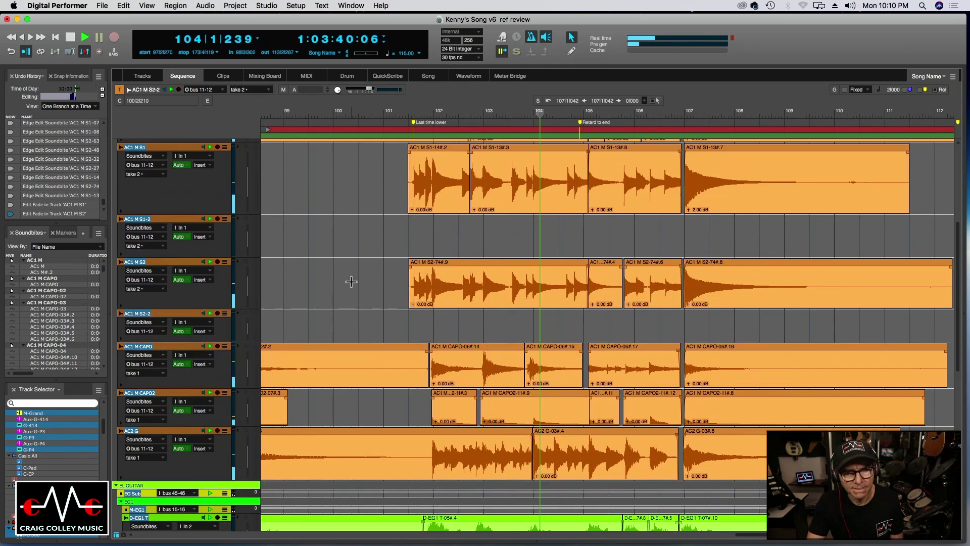
scroll(352, 281, up, 8)
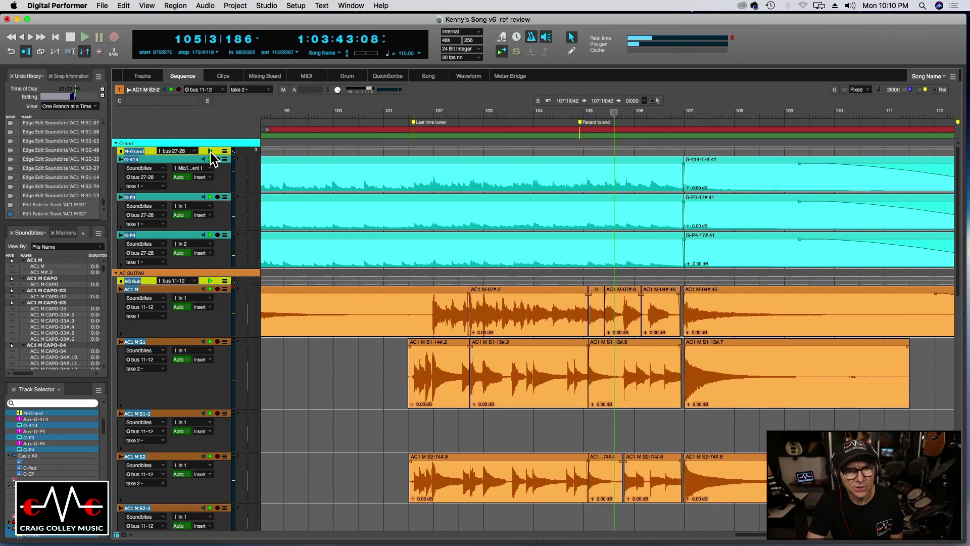
scroll(326, 301, down, 3)
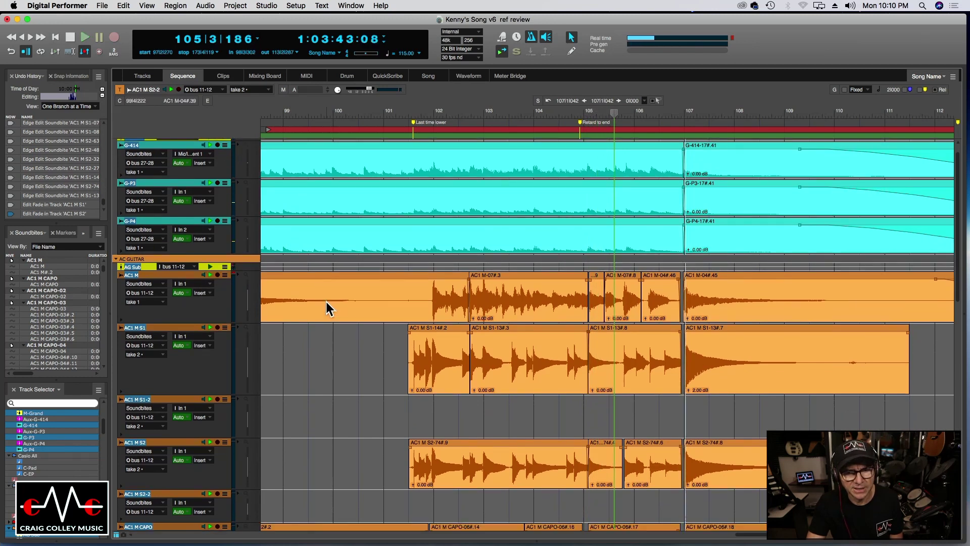
scroll(329, 305, down, 9)
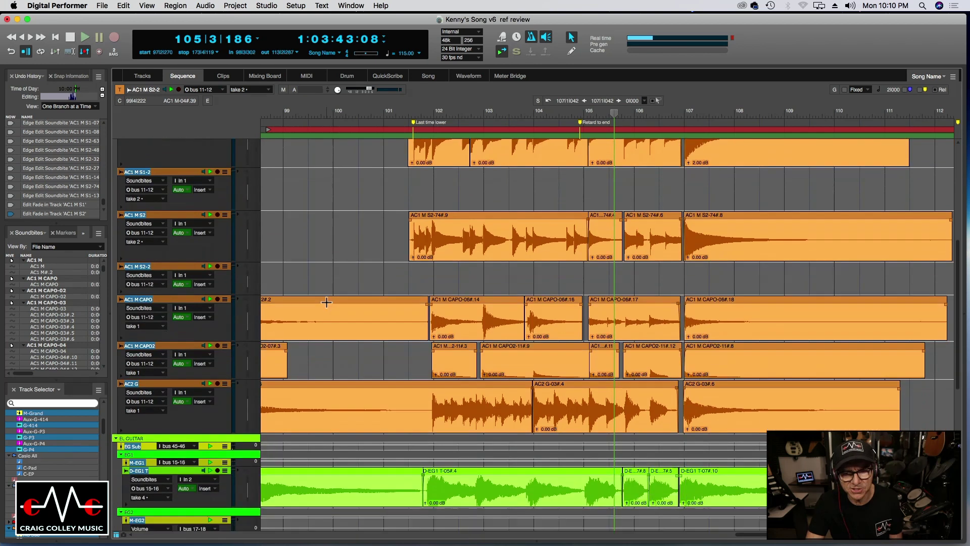
scroll(326, 302, down, 3)
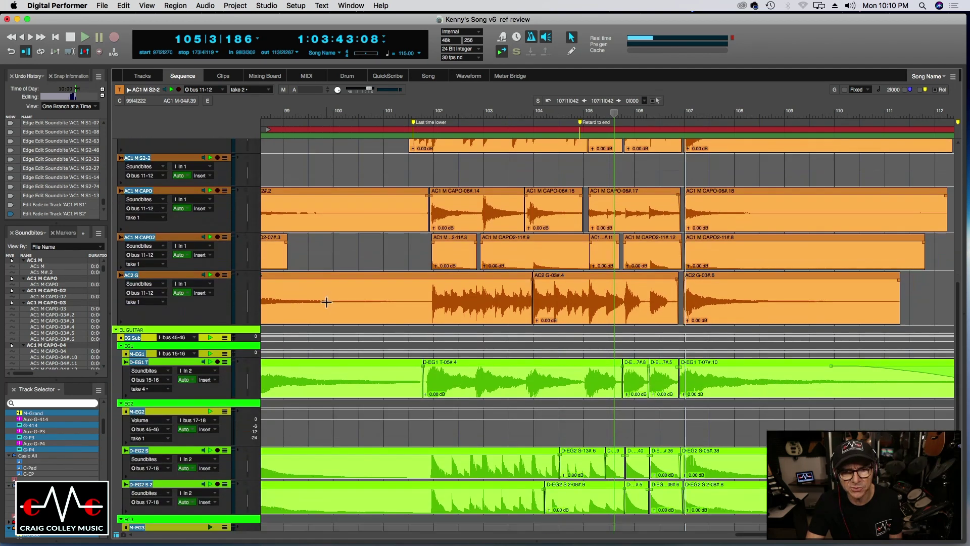
click(399, 122)
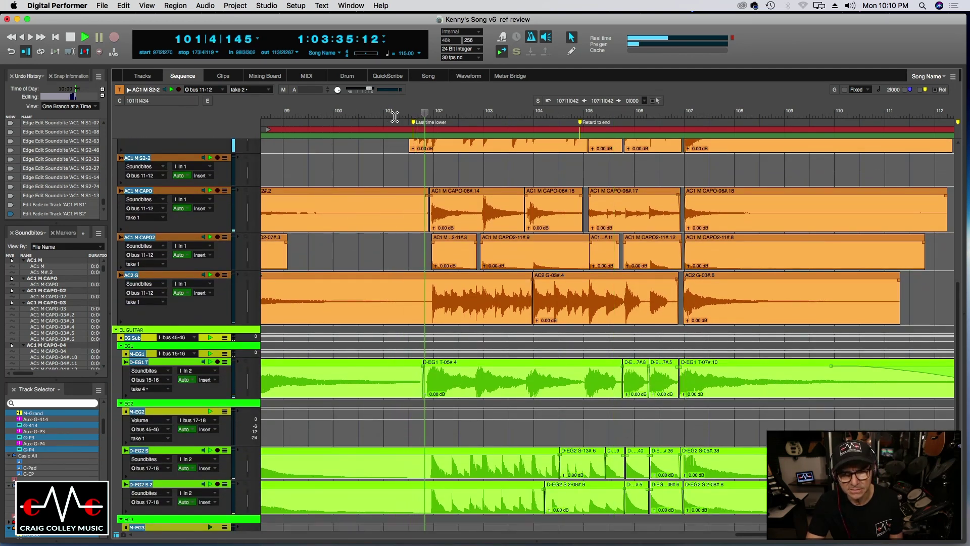
scroll(414, 241, down, 5)
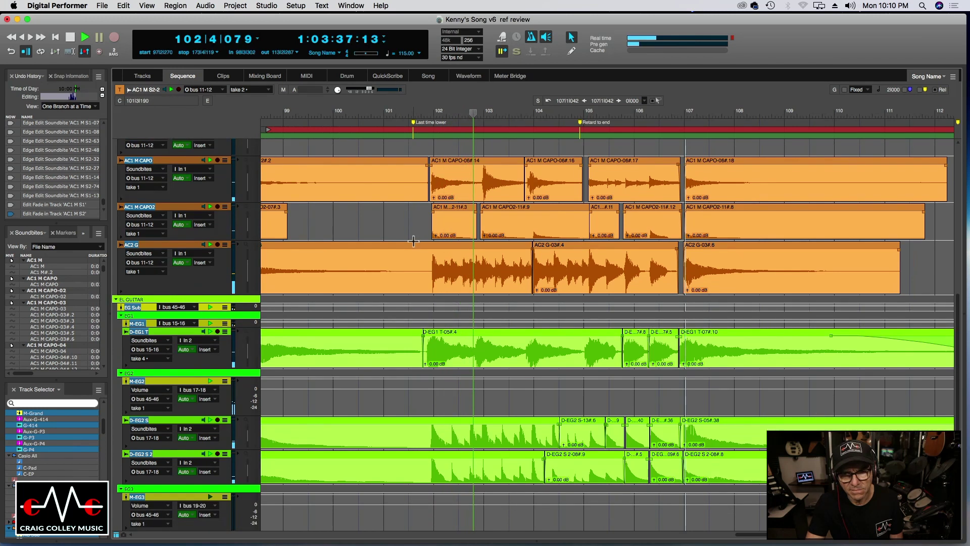
scroll(413, 241, down, 1)
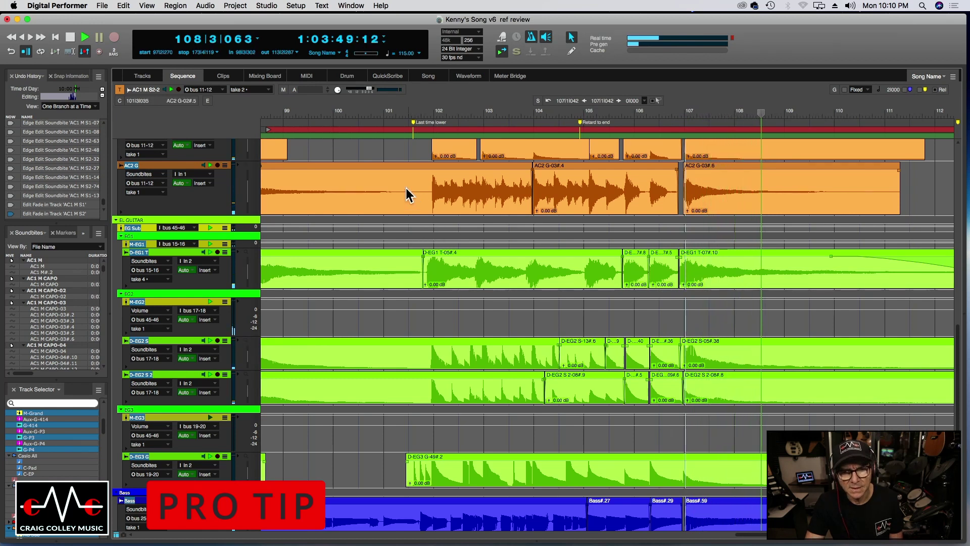
Step: Audition the AC2 G and electric guitar parts from about 101|4|078, bar 107 and bar 105
click(421, 116)
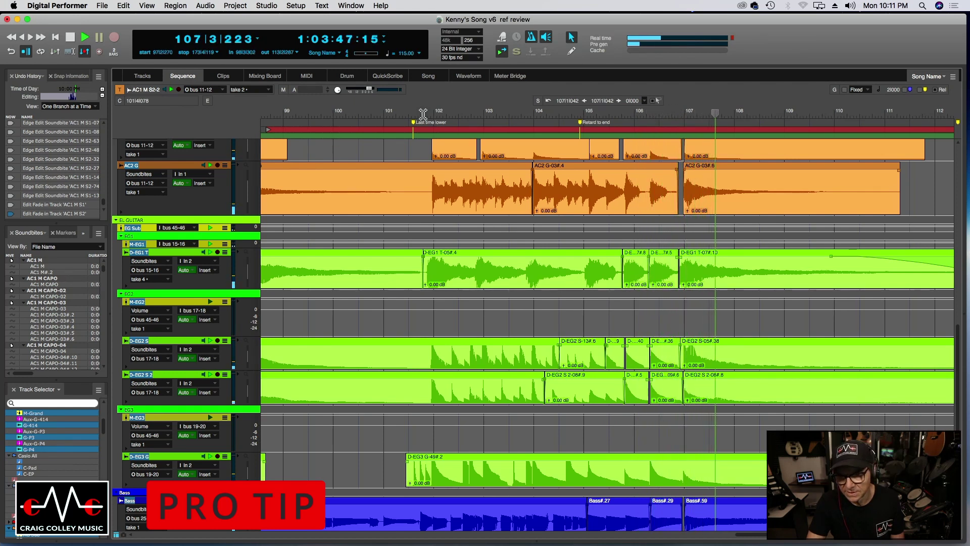
click(686, 115)
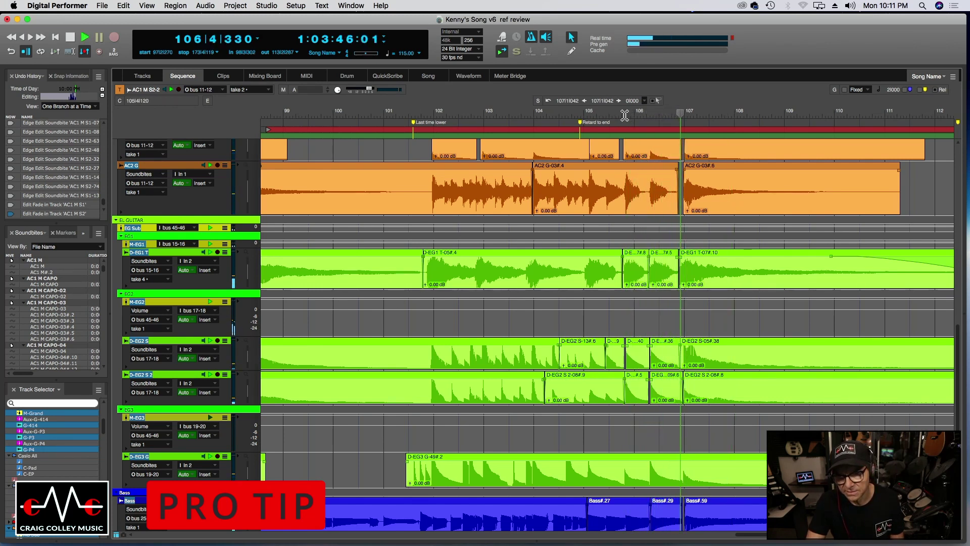
click(601, 112)
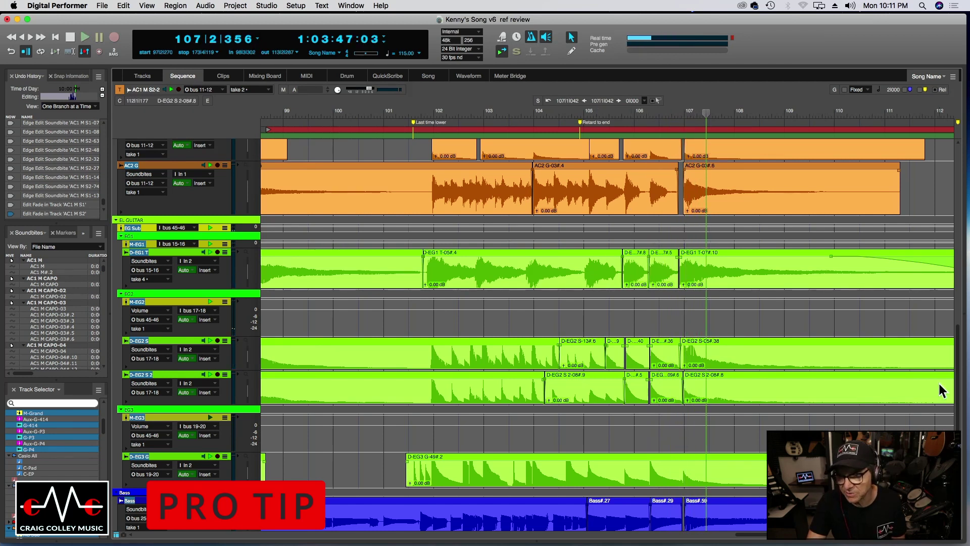
Step: Play the piano and acoustic tracks from bars 104 and 103, check the CAPO and AC2 G parts, and play from 101|1|264
drag(961, 377, 941, 170)
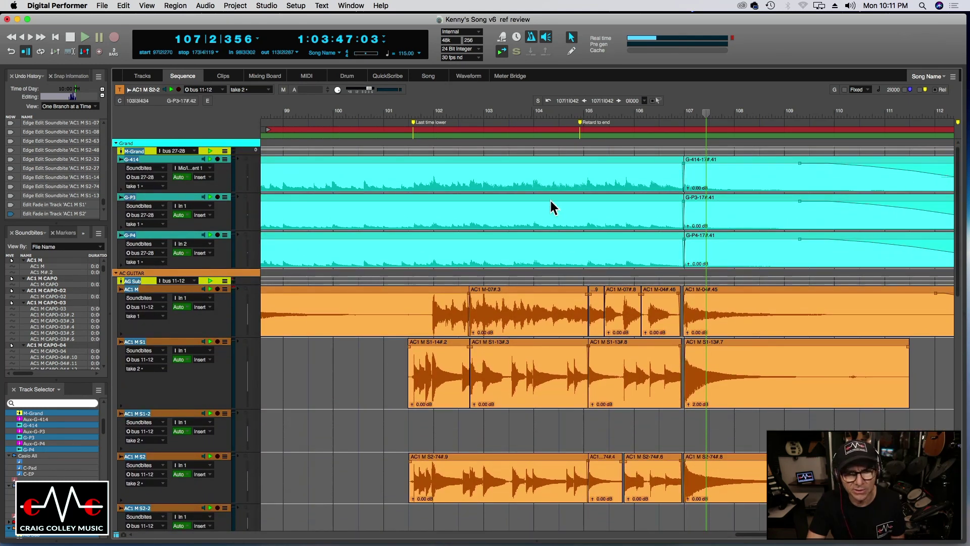
click(572, 117)
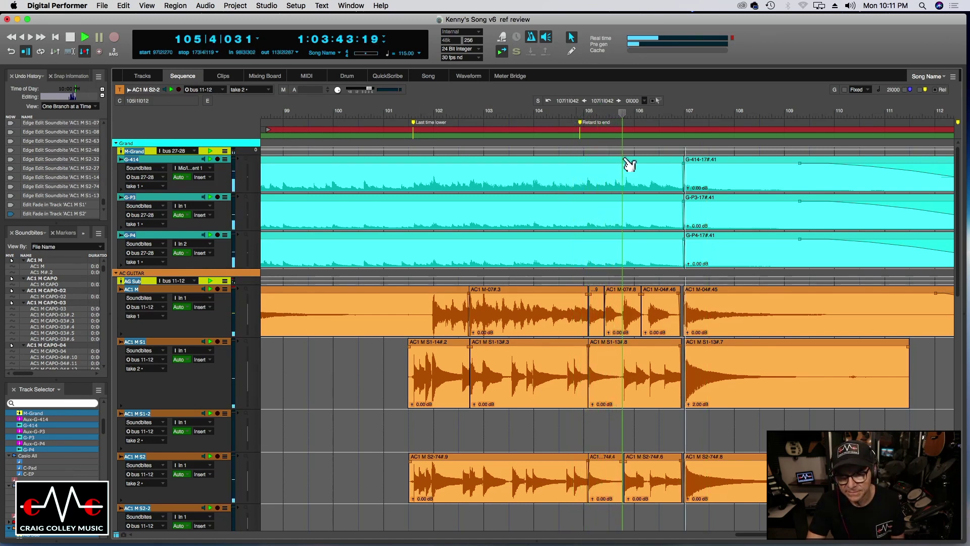
drag(963, 218, 964, 302)
scroll(770, 248, down, 10)
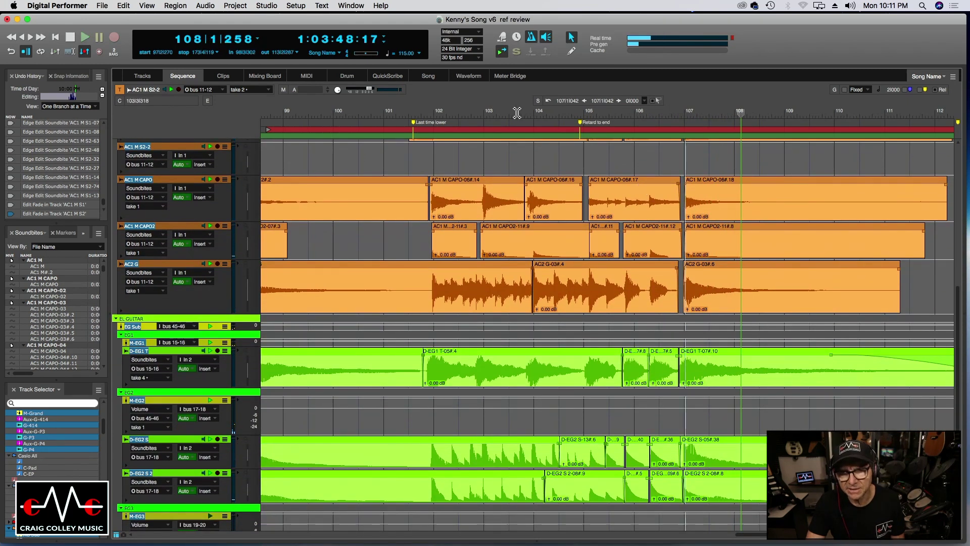
click(517, 113)
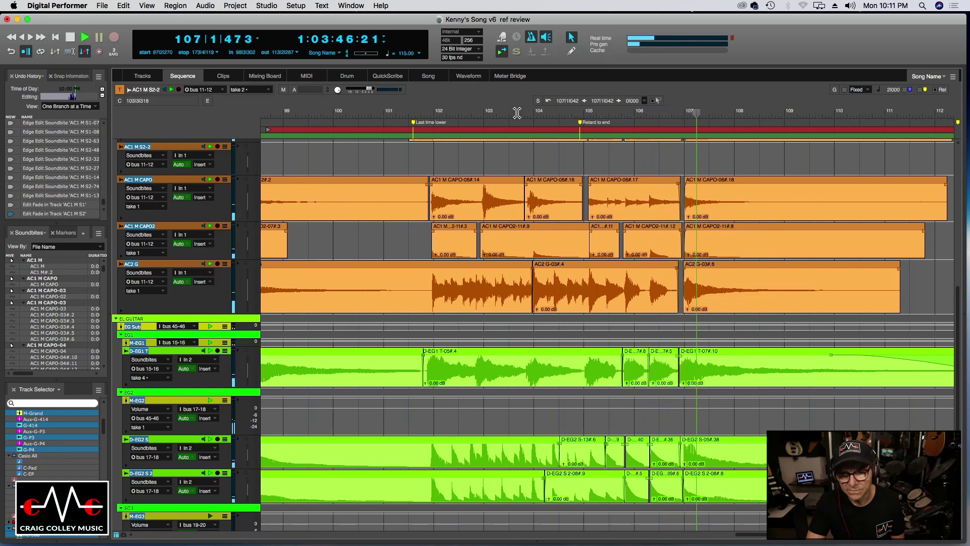
click(403, 114)
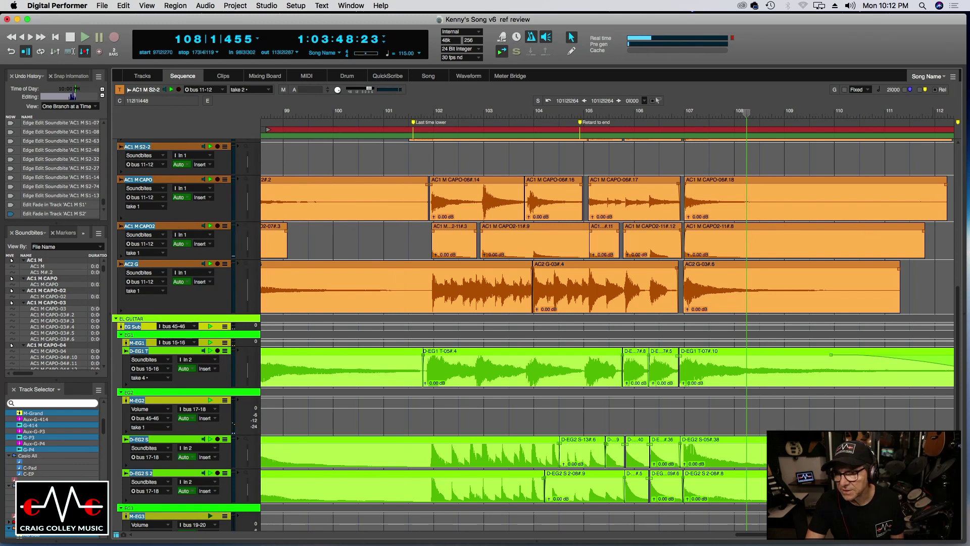
Step: Increase the height of the D-EG3 G track and play its ending from 101|1|008
drag(957, 308, 958, 405)
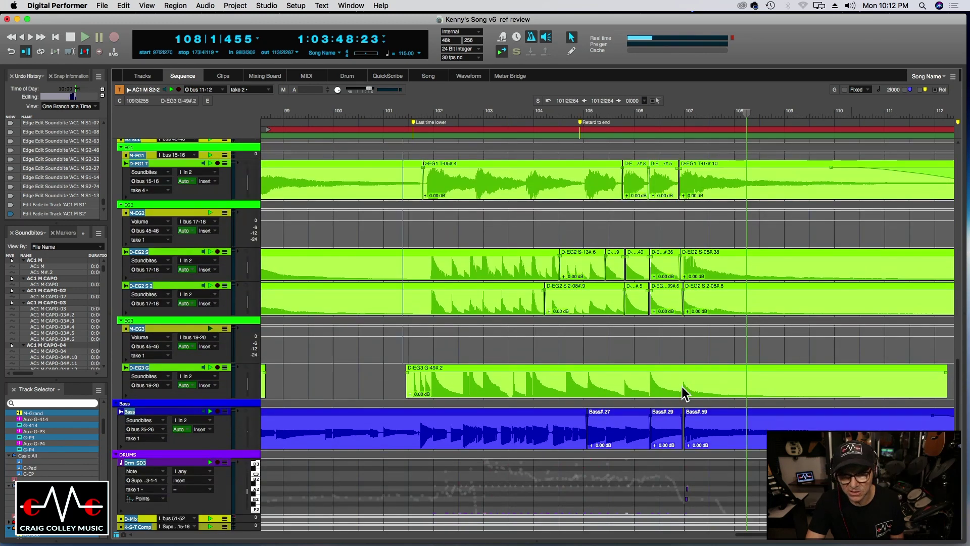
click(384, 113)
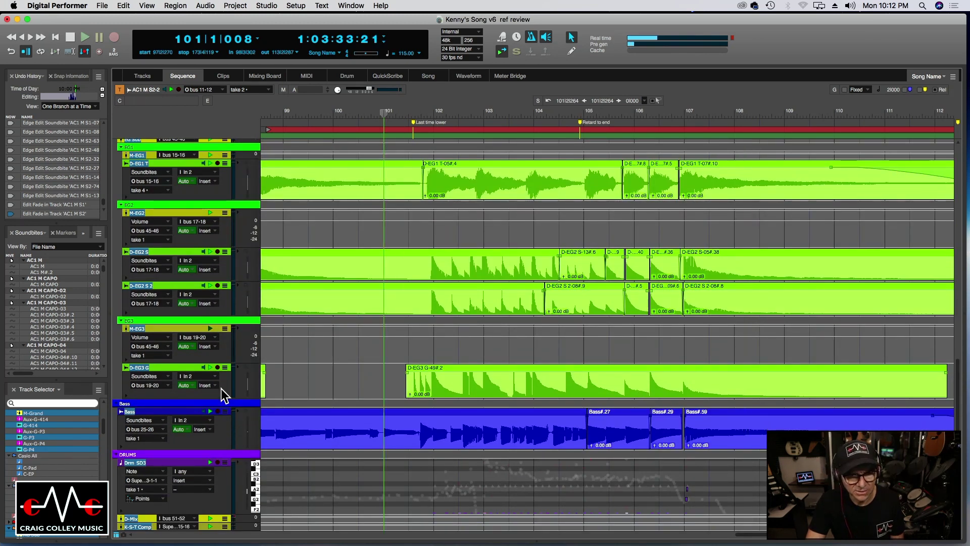
drag(221, 398, 217, 435)
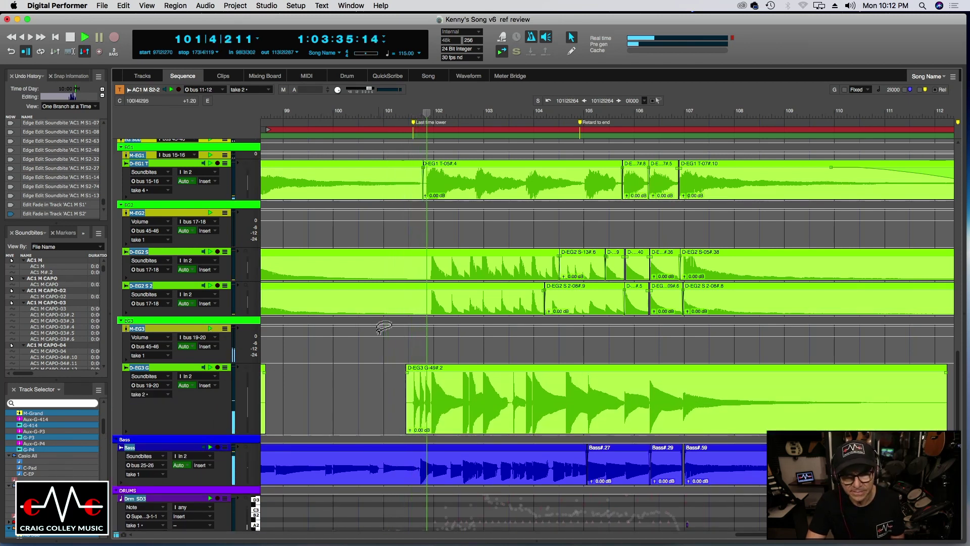
Step: Select only the M-EG3 track, play the ending and examine the electric guitar edits up close between bars 103 and 108
click(197, 328)
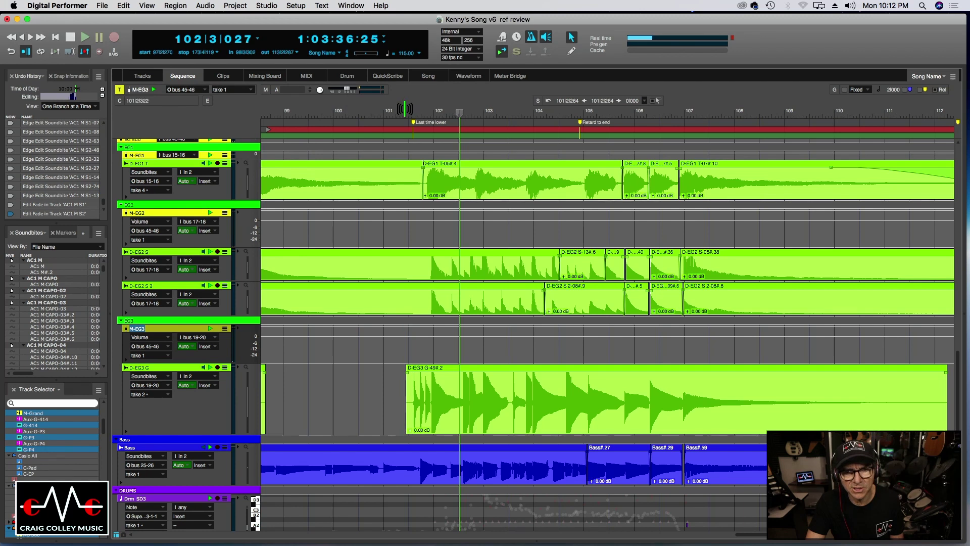
key(space)
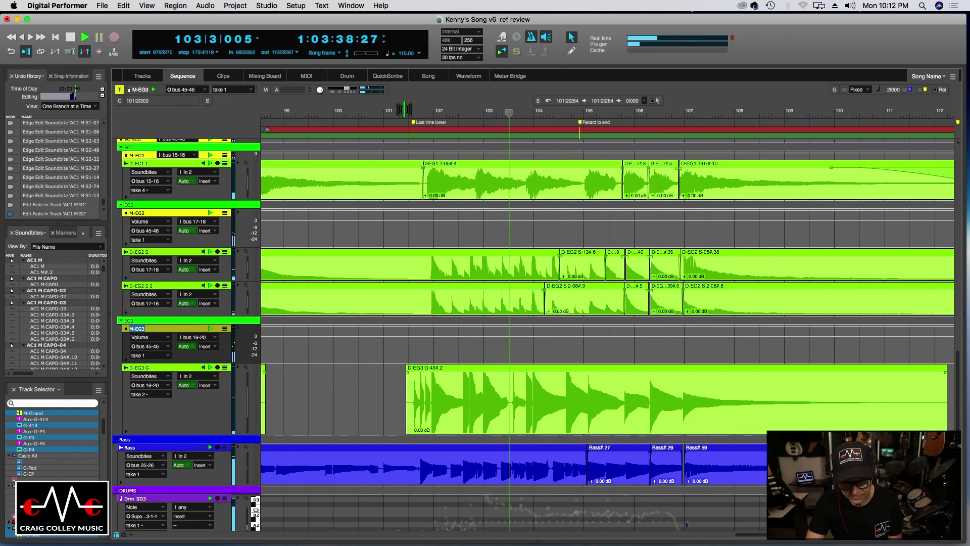
key(super+bracketright)
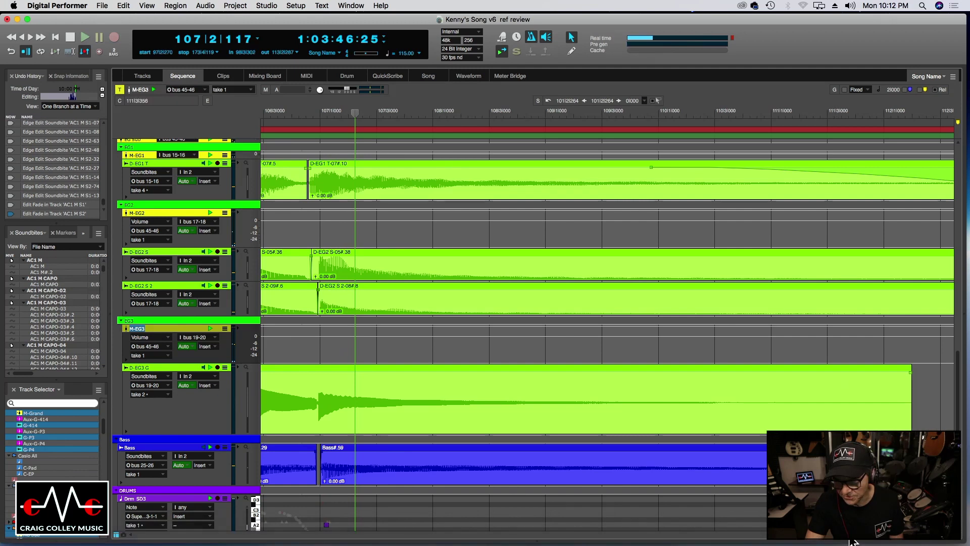
scroll(845, 542, left, 4)
scroll(845, 542, left, 10)
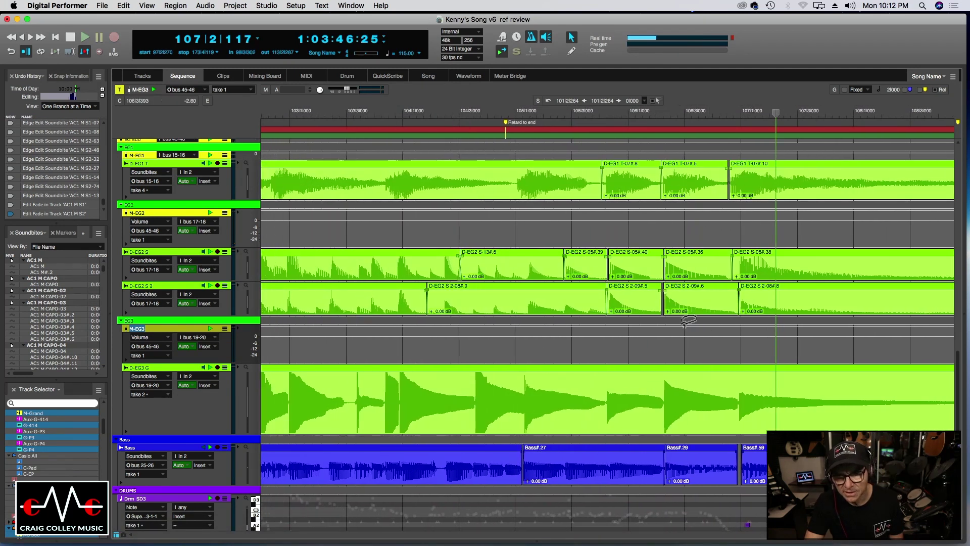
Step: Play the electric guitar ending repeatedly from bar 105, just after bar 104 and between bars 103 and 104
click(522, 118)
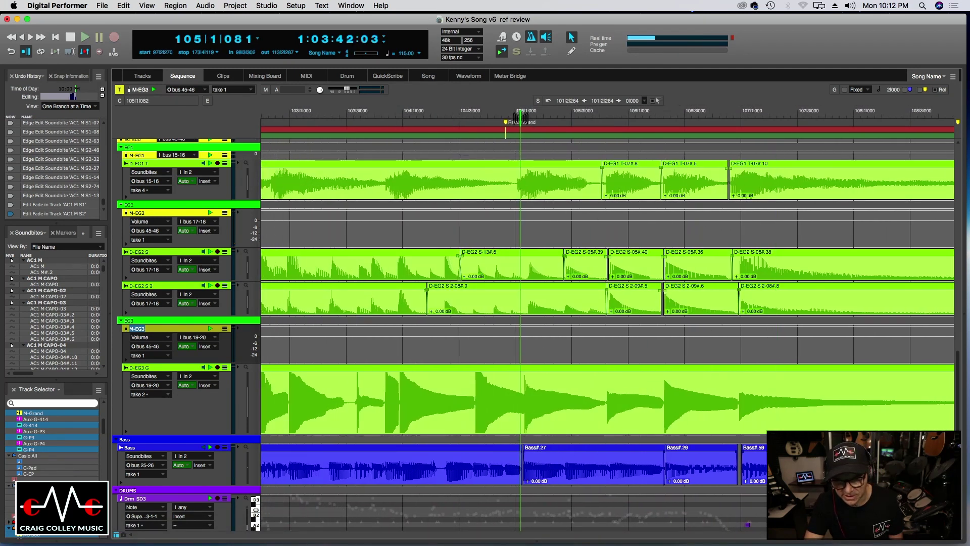
click(446, 117)
click(433, 117)
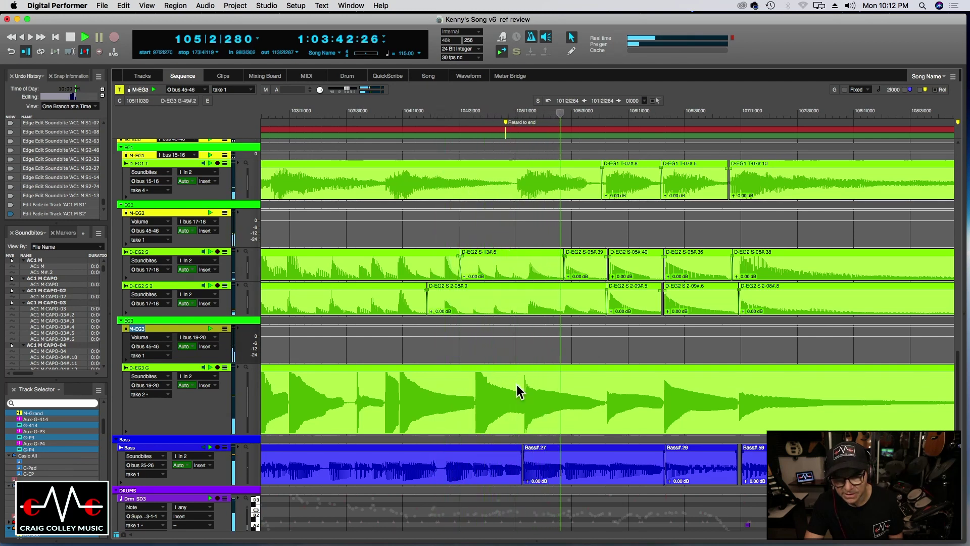
click(351, 113)
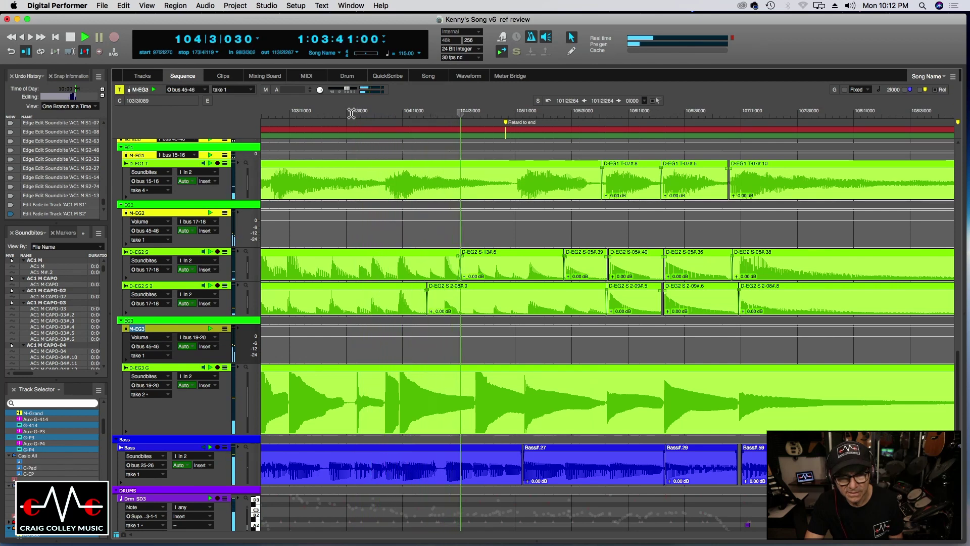
click(330, 113)
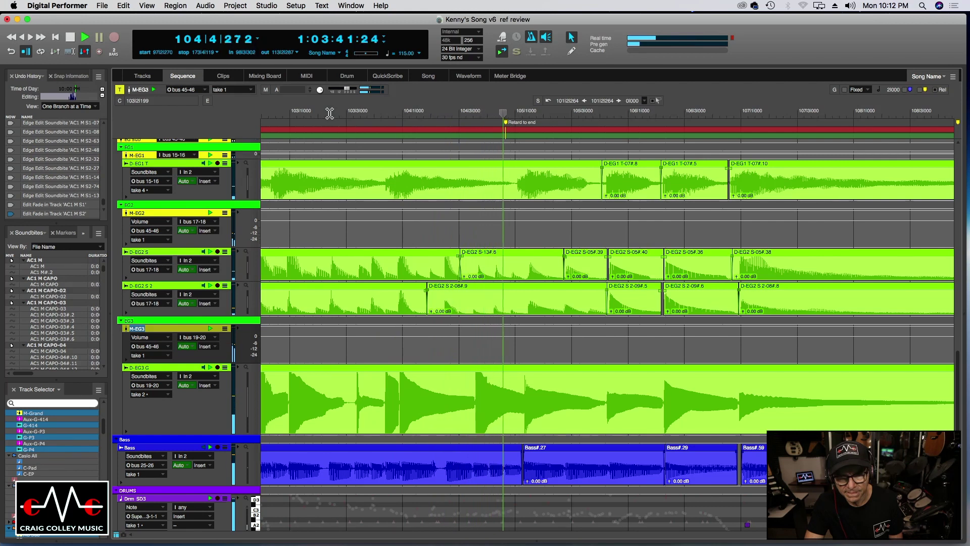
Step: Cut the D-EG3 G track at 105|1|125 and 105|4|061, shift the soundbite between the cuts slightly later and play it
click(523, 419)
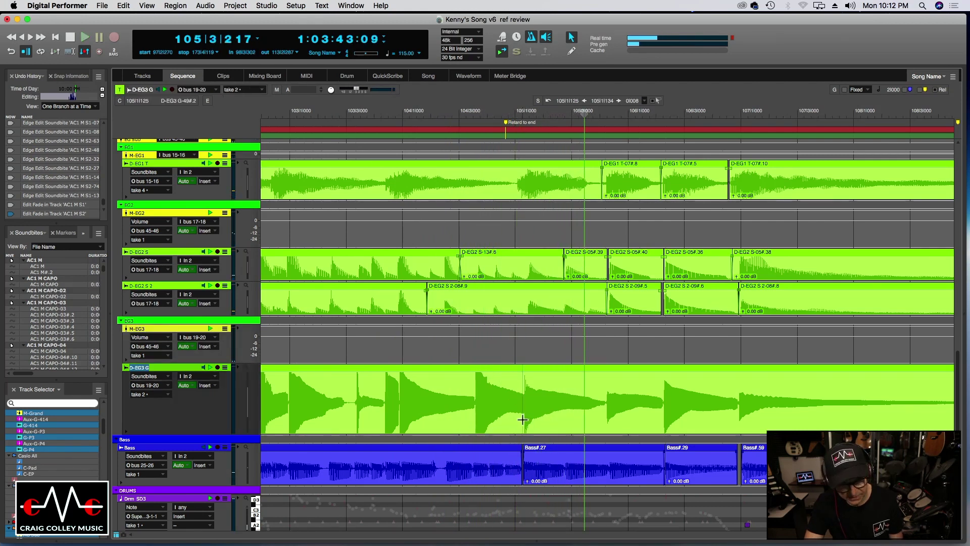
key(super+x)
click(603, 419)
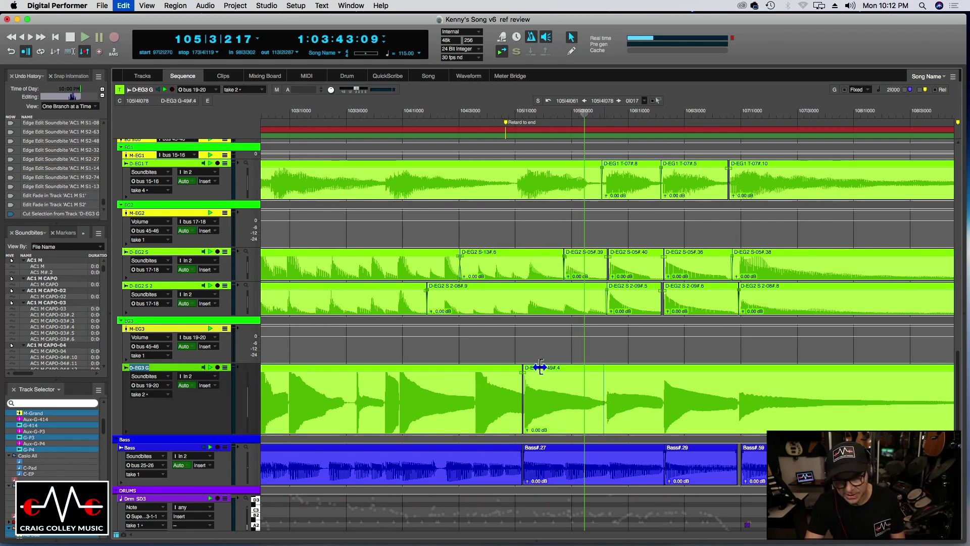
key(super+x)
mouse_move(537, 372)
mouse_down()
mouse_move(546, 384)
mouse_move(543, 376)
mouse_up()
click(453, 115)
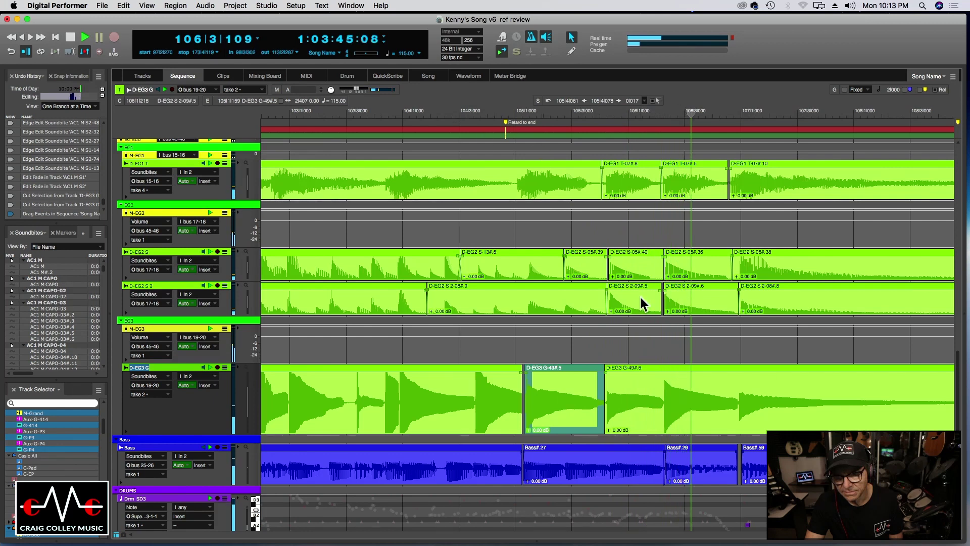
Step: Cut D-EG3 G just after 106|2 and at 106|4|429, move the soundbite between the cuts to 106|2|151 and play the ending
click(661, 415)
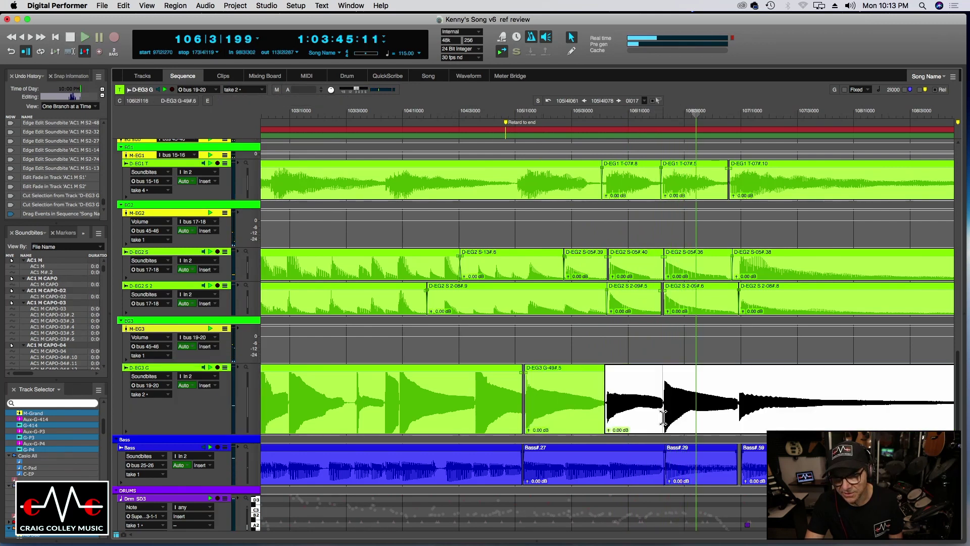
key(super+y)
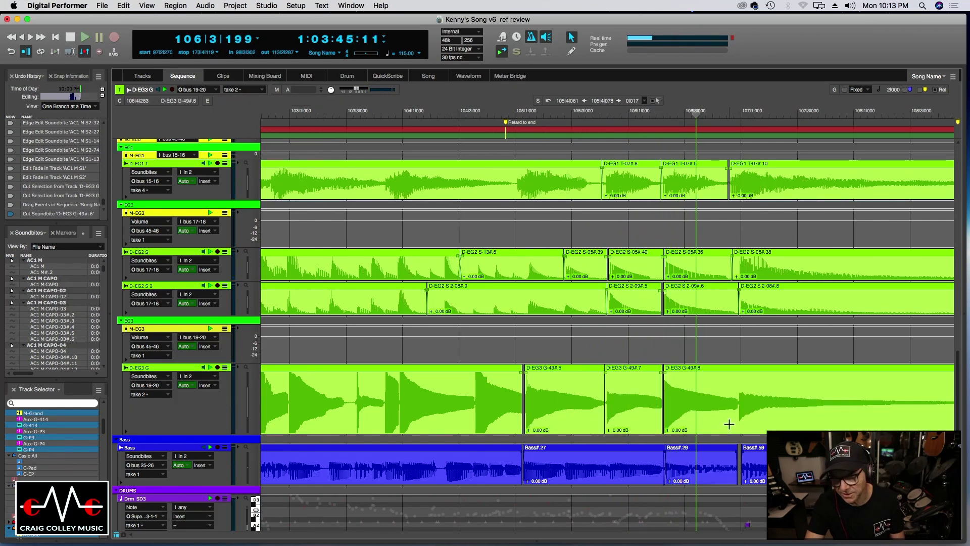
click(736, 421)
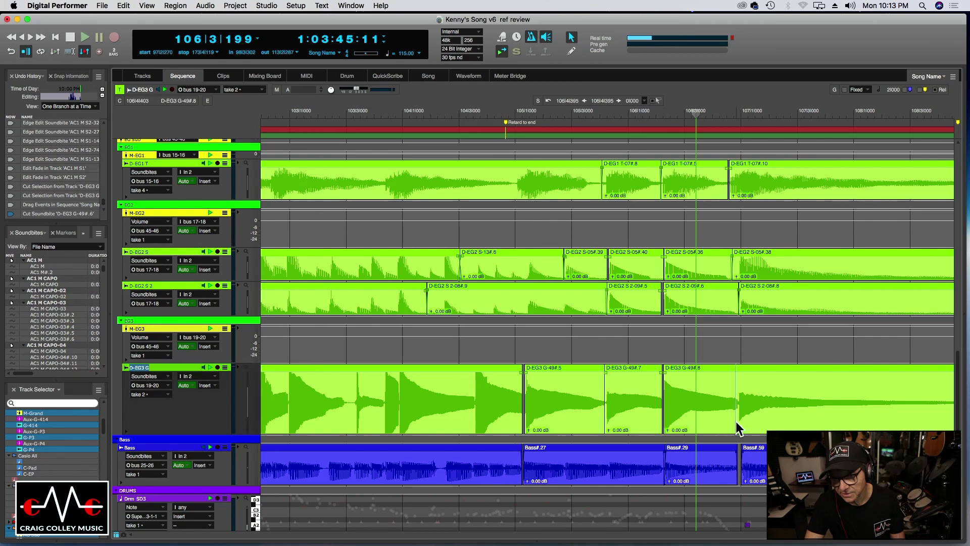
drag(738, 423, 738, 422)
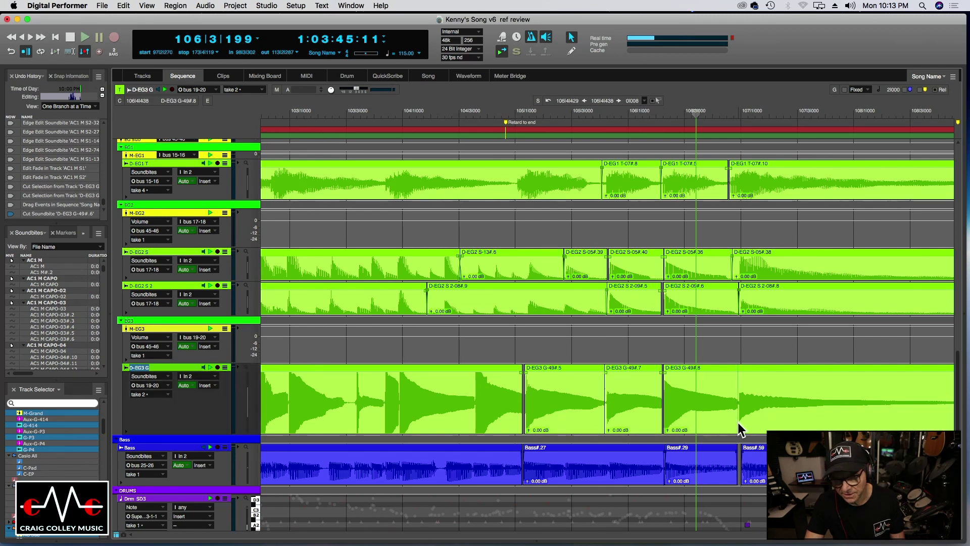
key(super+x)
drag(685, 382, 694, 392)
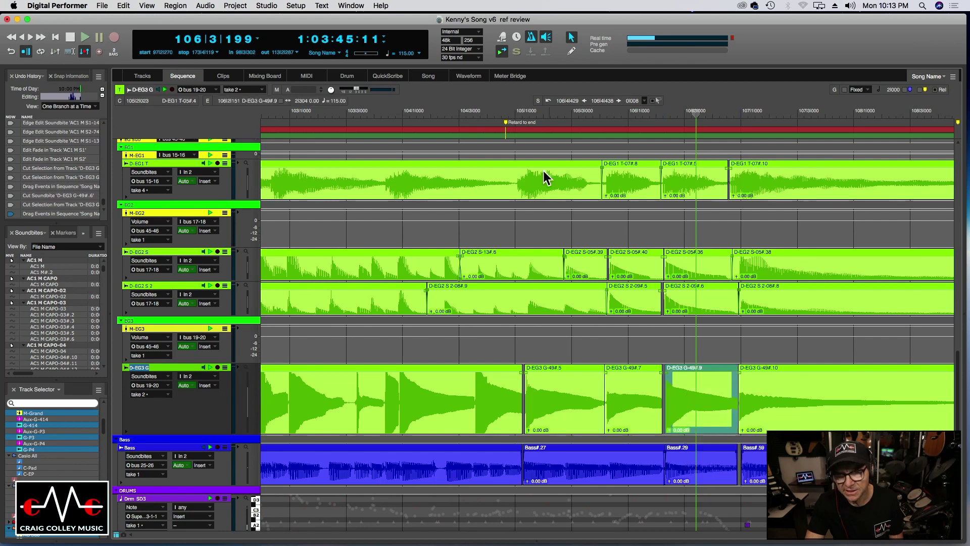
click(474, 112)
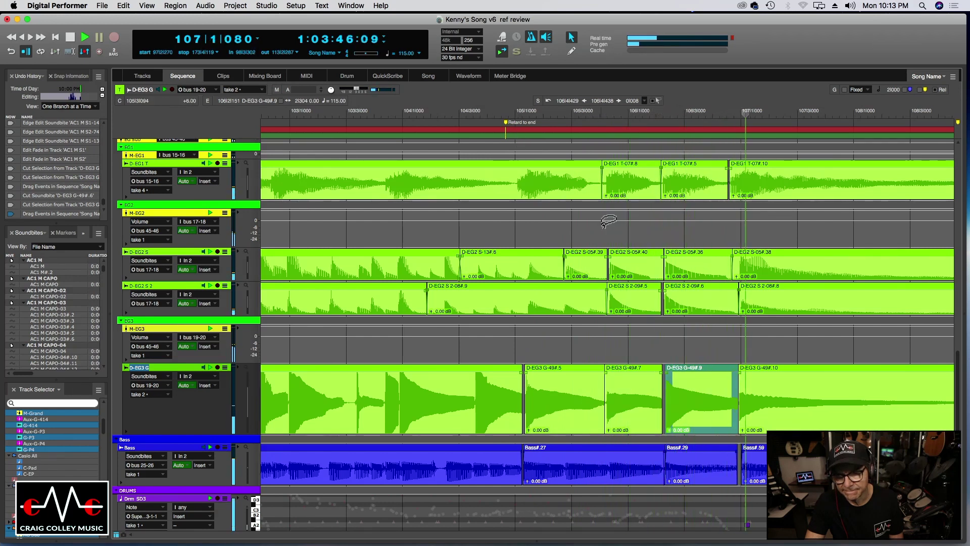
Step: Nudge the short D-EG3 G soundbite before bar 106 to start at 105|4|104 and play the ending
drag(625, 390, 628, 395)
click(501, 116)
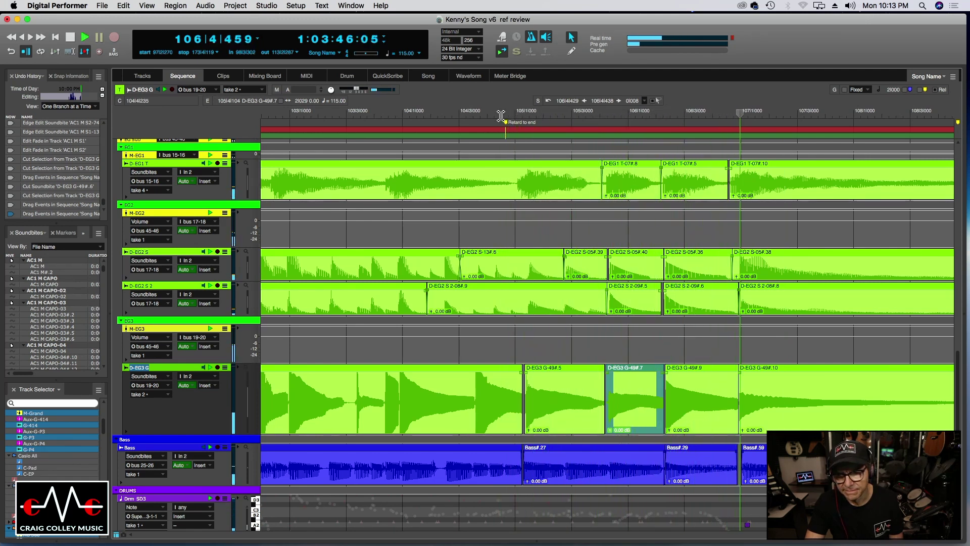
click(598, 116)
key(super+bracketright)
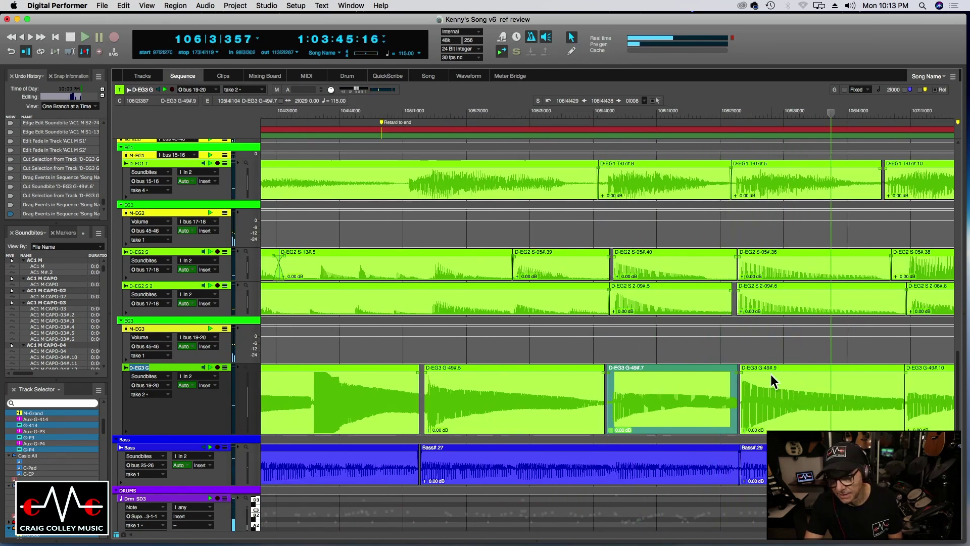
Step: Move the D-EG3 G soundbite in bar 106 to 106|2|158 and the final one to 106|4|461, playing each change
drag(771, 377, 778, 383)
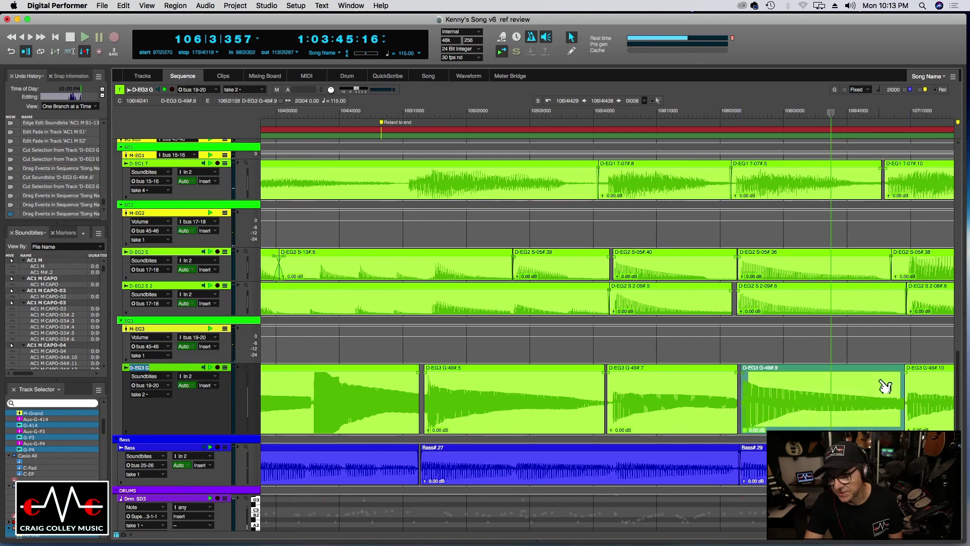
click(655, 113)
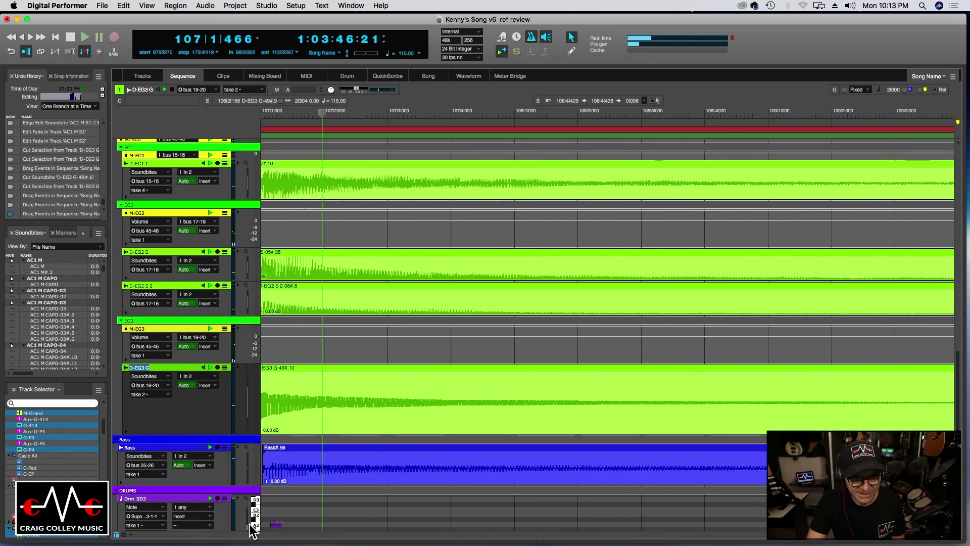
scroll(710, 500, left, 5)
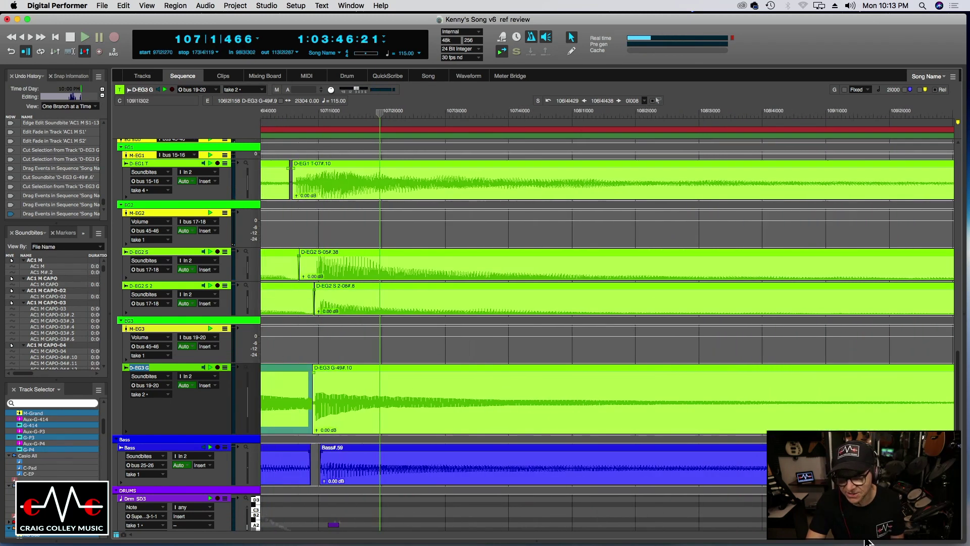
drag(583, 399, 591, 407)
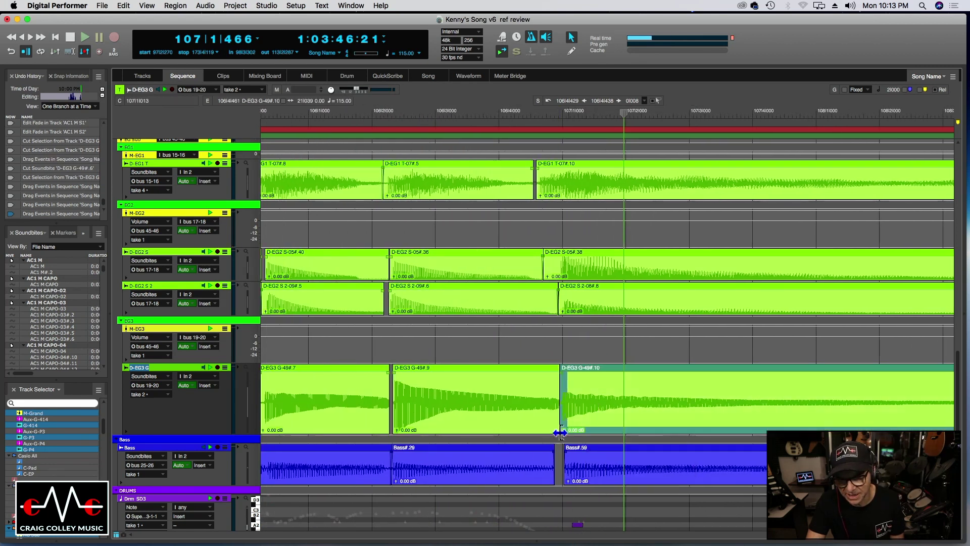
click(351, 112)
key(space)
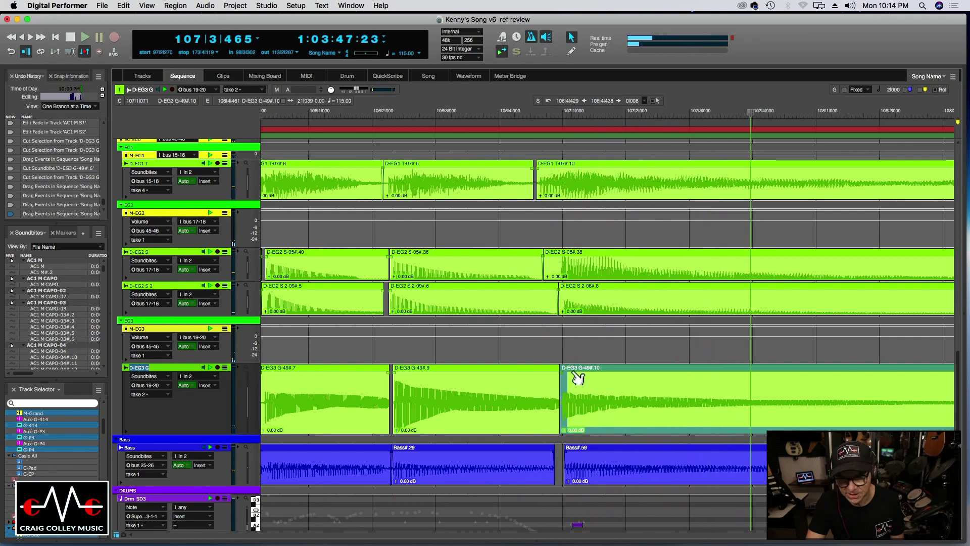
Step: Try the final D-EG3 G soundbite at 107|1|000, settle it at 106|4|465 and play from the Last time lower marker
drag(578, 378, 580, 377)
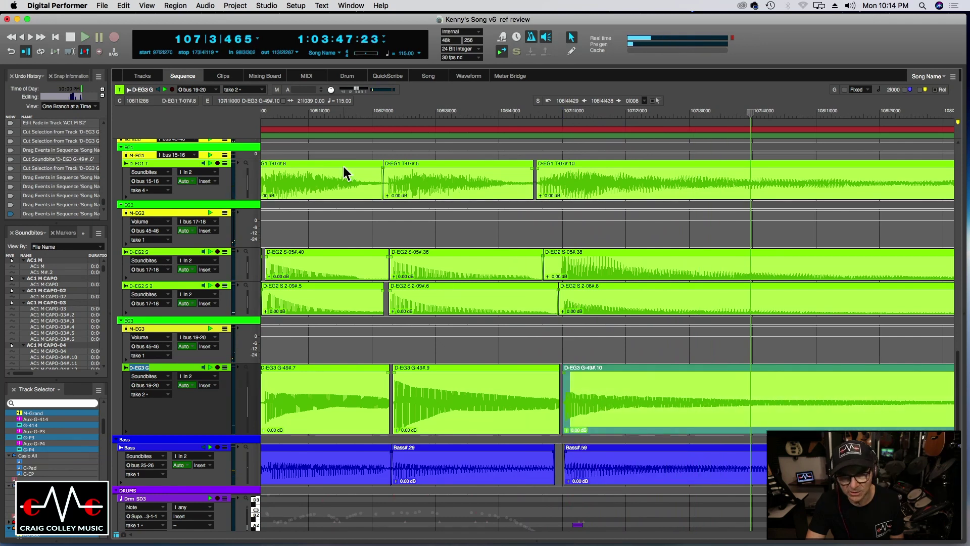
click(314, 117)
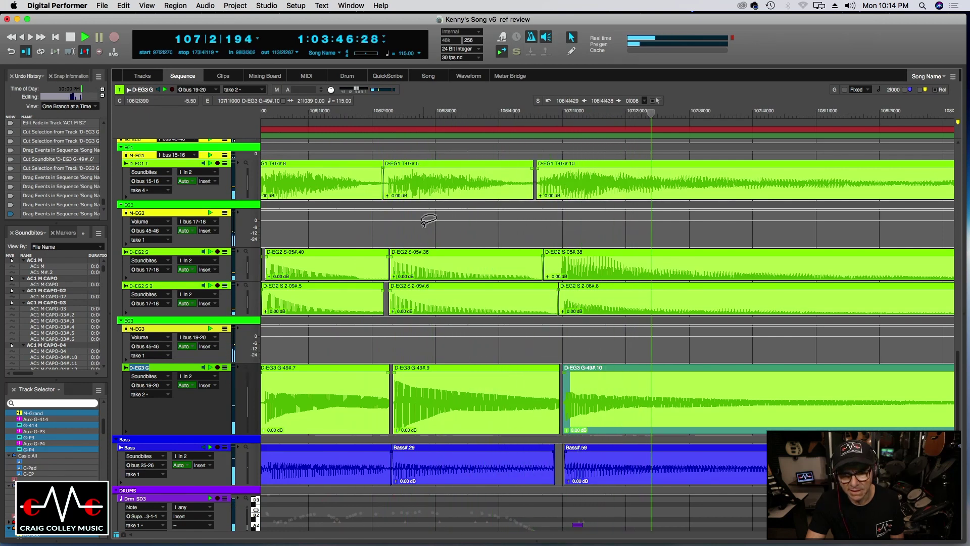
drag(587, 379, 587, 380)
key(super+bracketleft)
key(super+bracketleft)
key(super+bracketleft)
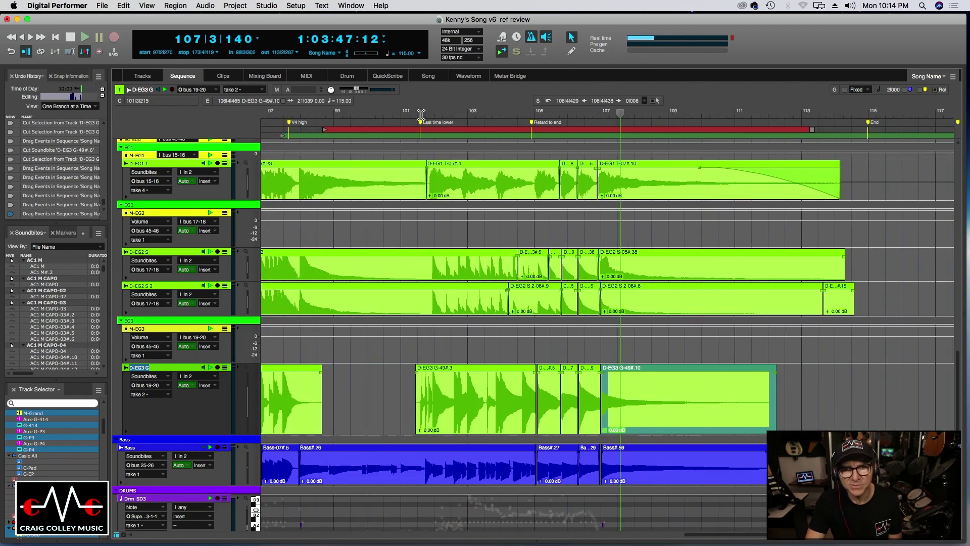
click(421, 115)
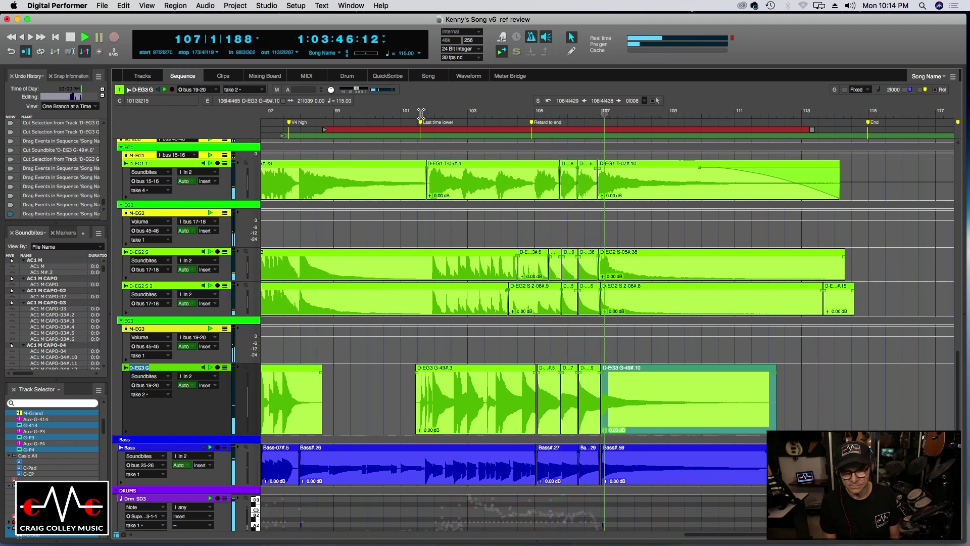
Step: Move the last two D-EG3 G soundbites together to start at 106|2|187 and play from about bar 105
click(585, 380)
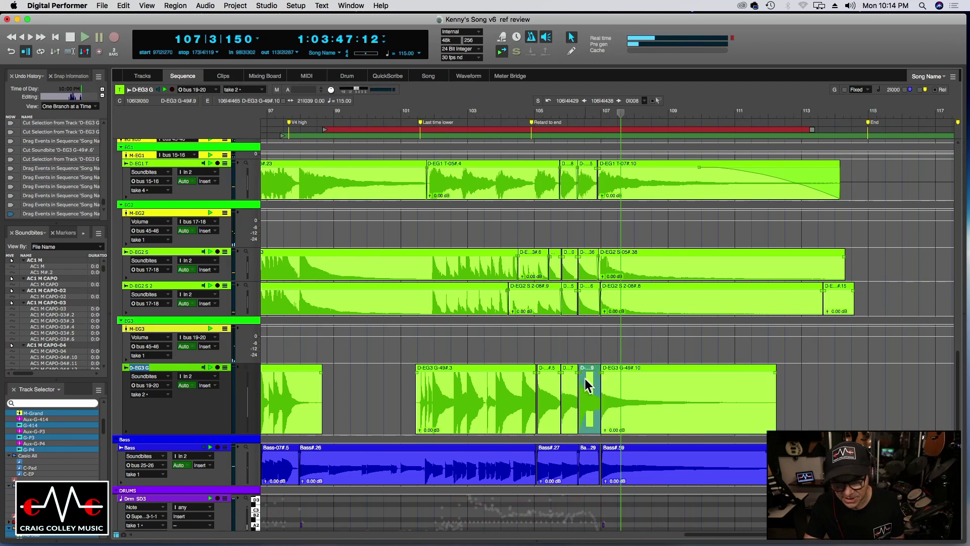
shift+click(637, 393)
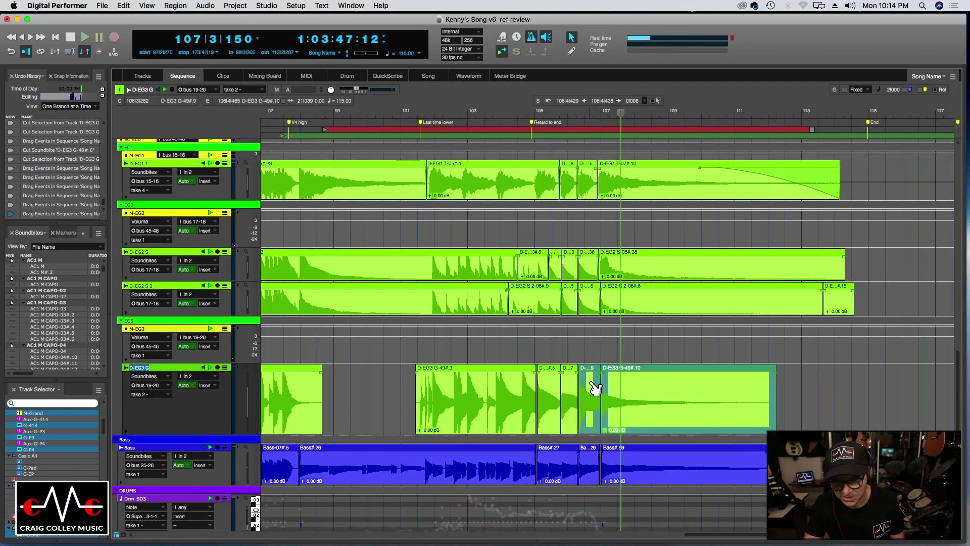
drag(597, 390, 595, 391)
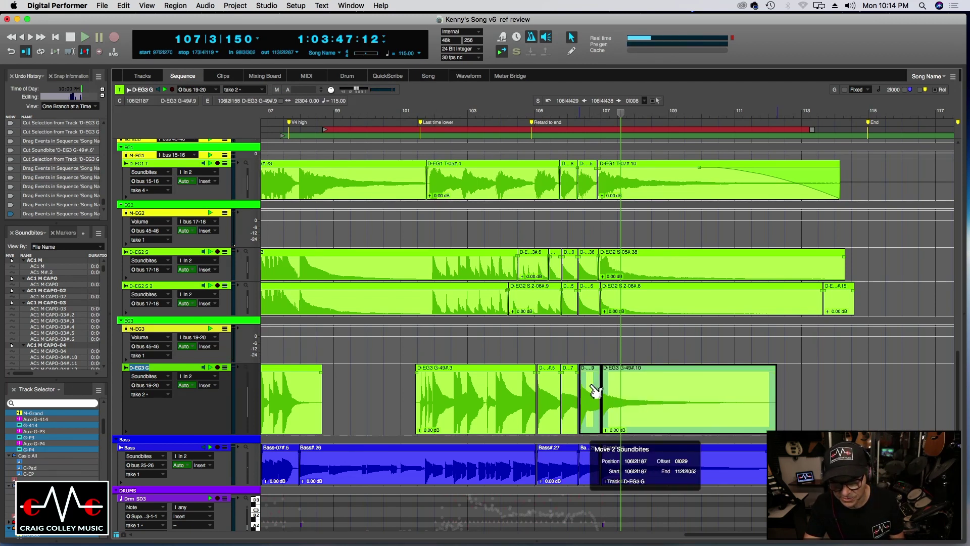
drag(556, 119, 551, 114)
click(550, 112)
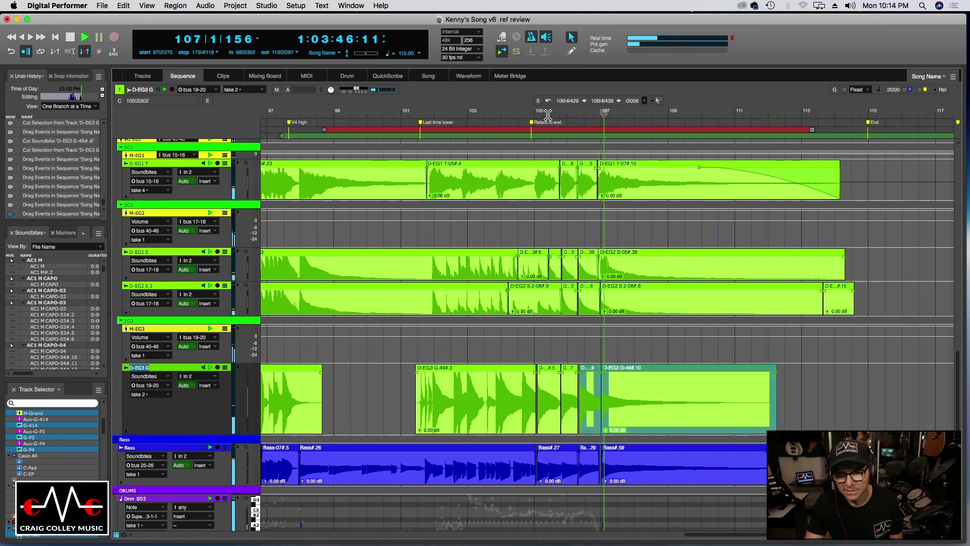
Step: Select the M-EG3 track, turn its volume down slightly and play the ending from about bar 101
click(532, 116)
click(180, 328)
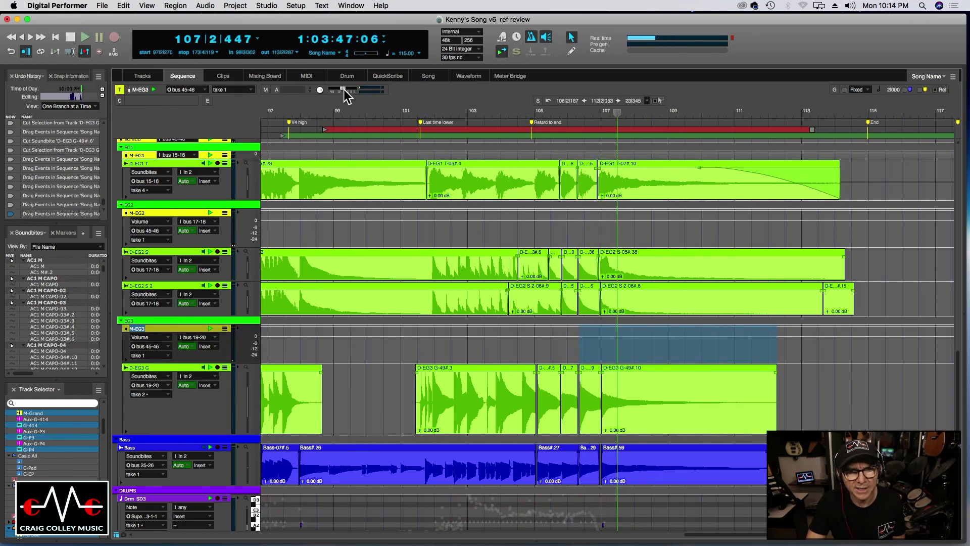
click(408, 115)
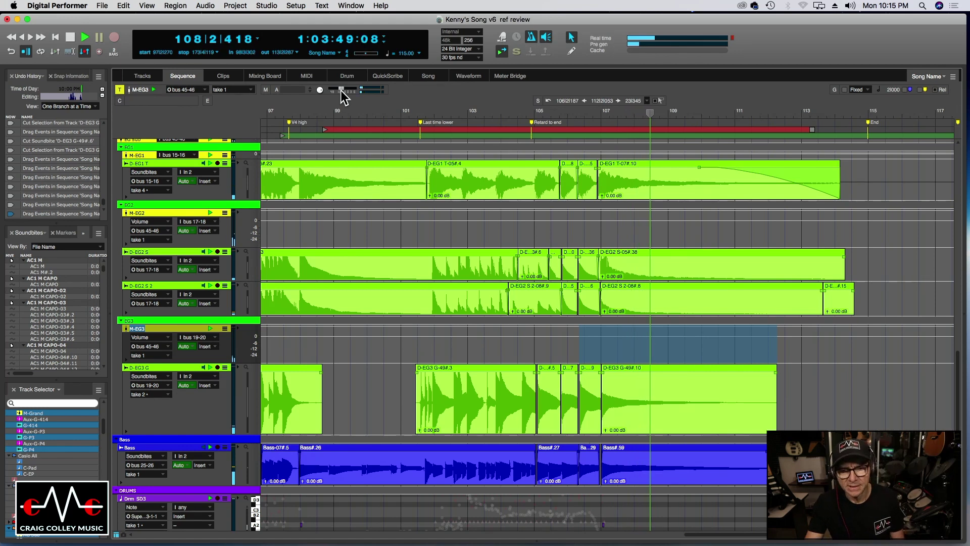
Step: Trim the start of the D-EG3 G soundbite after 105|4 and extend the second-to-last one to meet the final soundbite, adjusting their fade
click(526, 116)
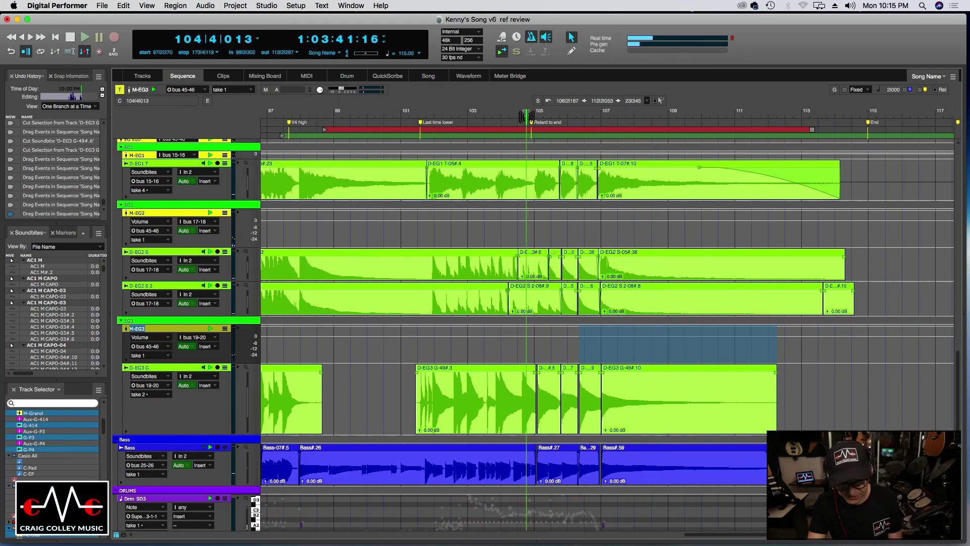
key(super+bracketright)
key(super+bracketright)
key(super+bracketright)
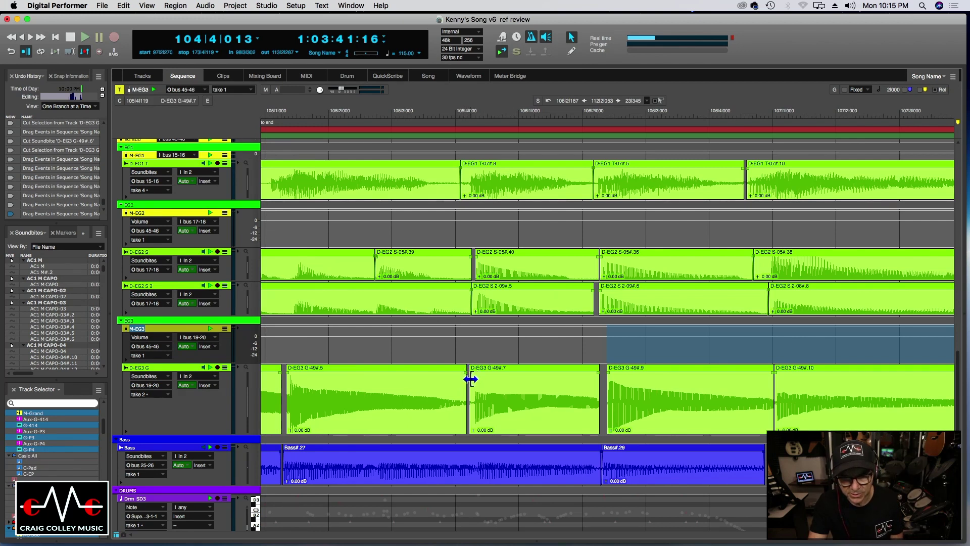
drag(471, 379, 476, 379)
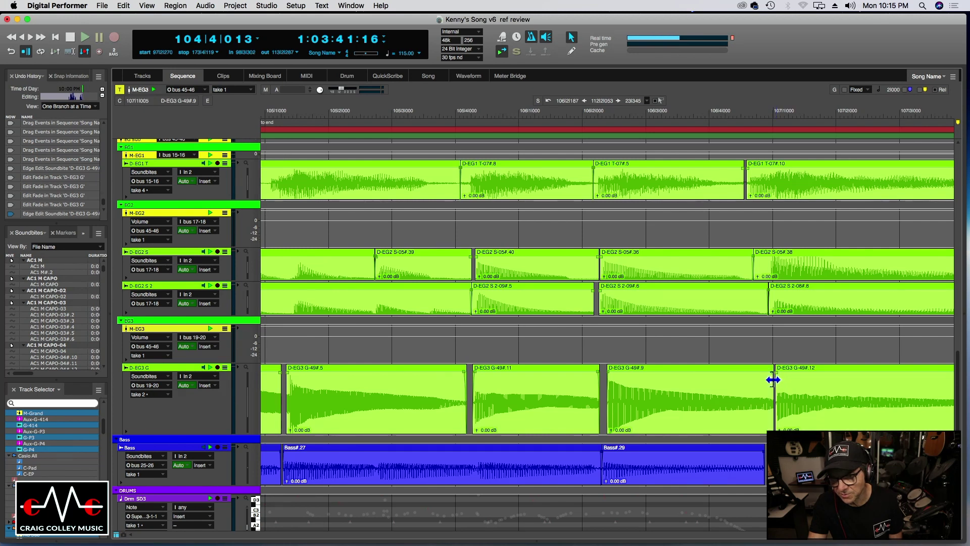
drag(773, 379, 774, 379)
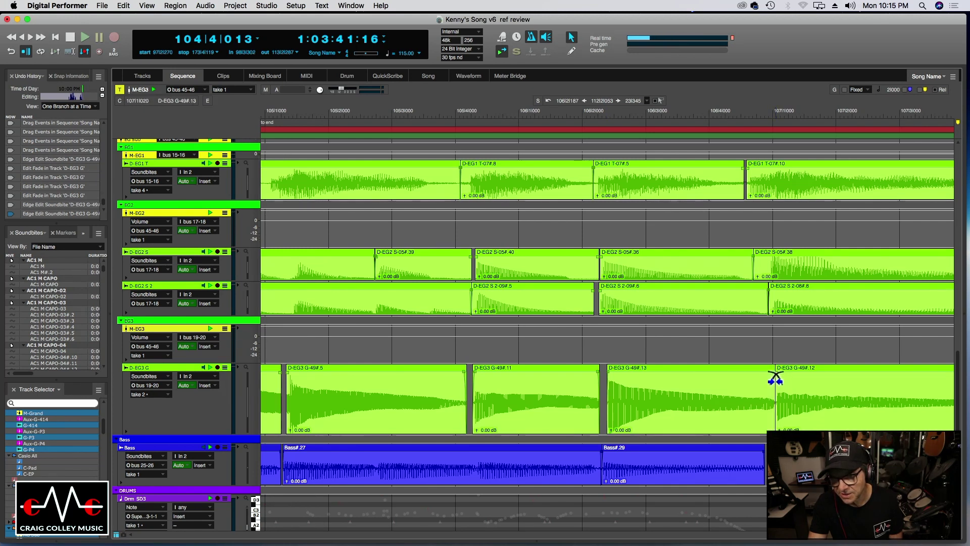
click(775, 378)
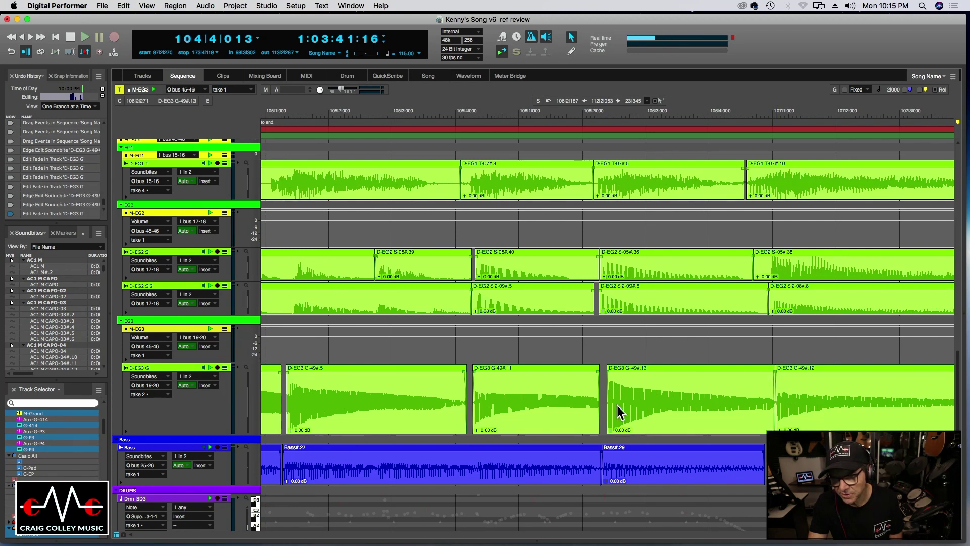
Step: Close the D-EG3 G gap just after 105|1 by extending the preceding soundbite to the next one and adjusting the fades
click(286, 378)
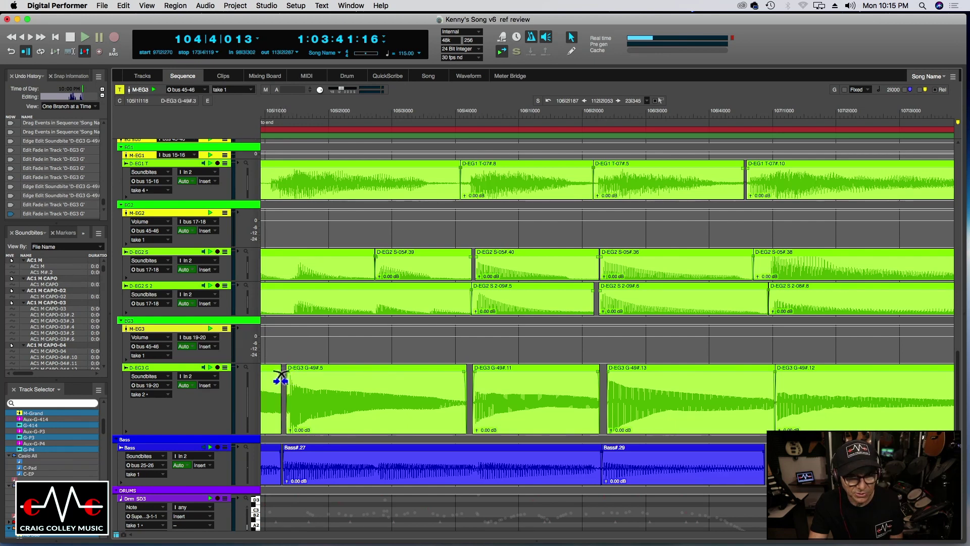
drag(280, 386, 283, 386)
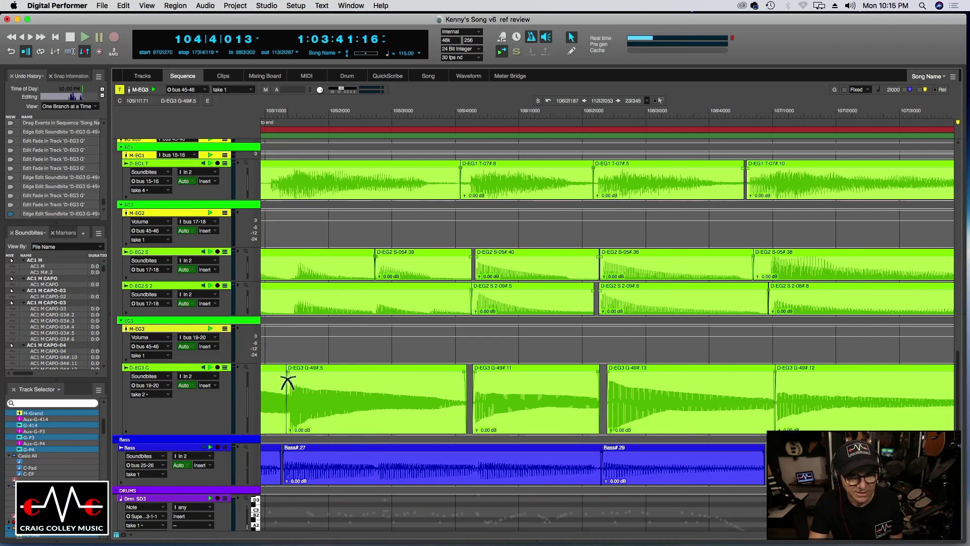
click(288, 382)
key(super+bracketleft)
key(super+bracketleft)
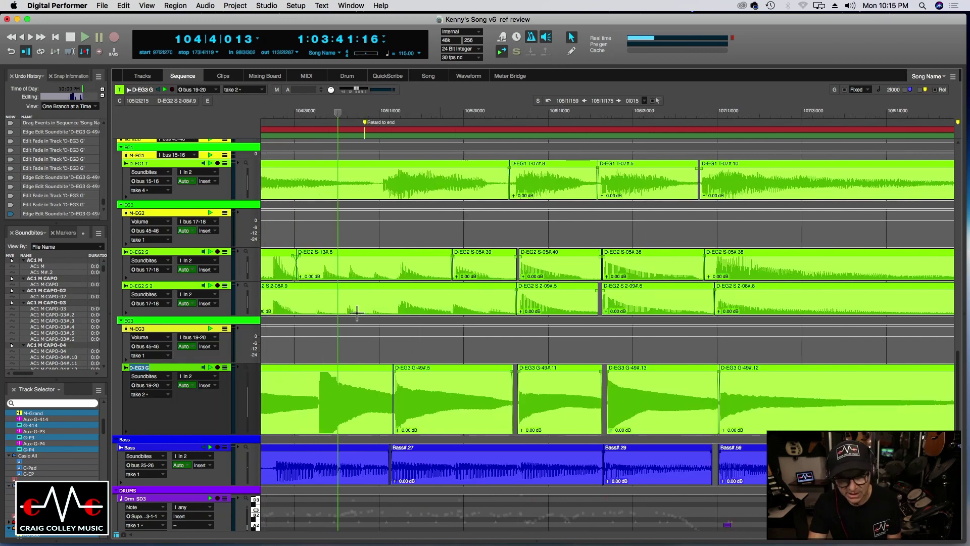
Step: Play the edited D-EG3 G ending from about bar 103 and view the track through the song's end
click(386, 119)
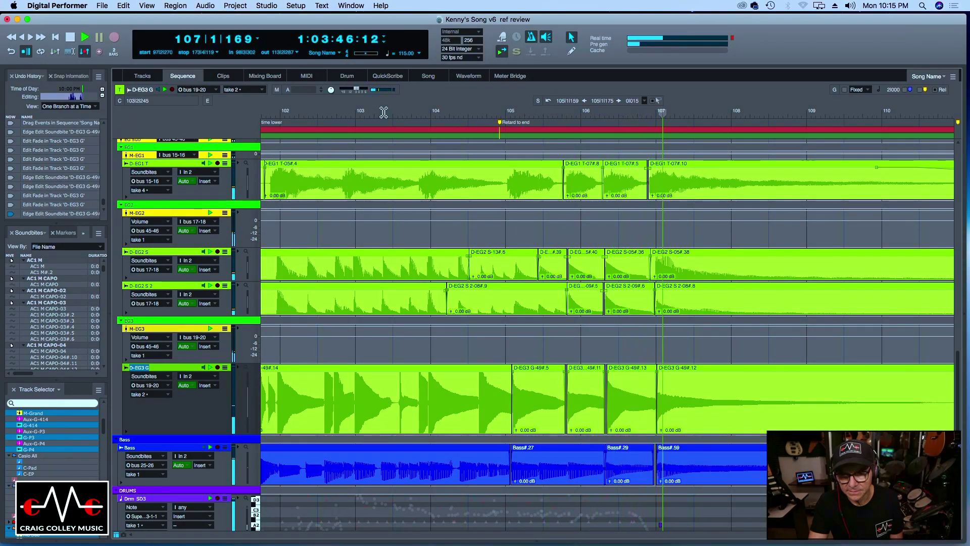
key(super+bracketleft)
key(super+bracketleft)
key(super+bracketleft)
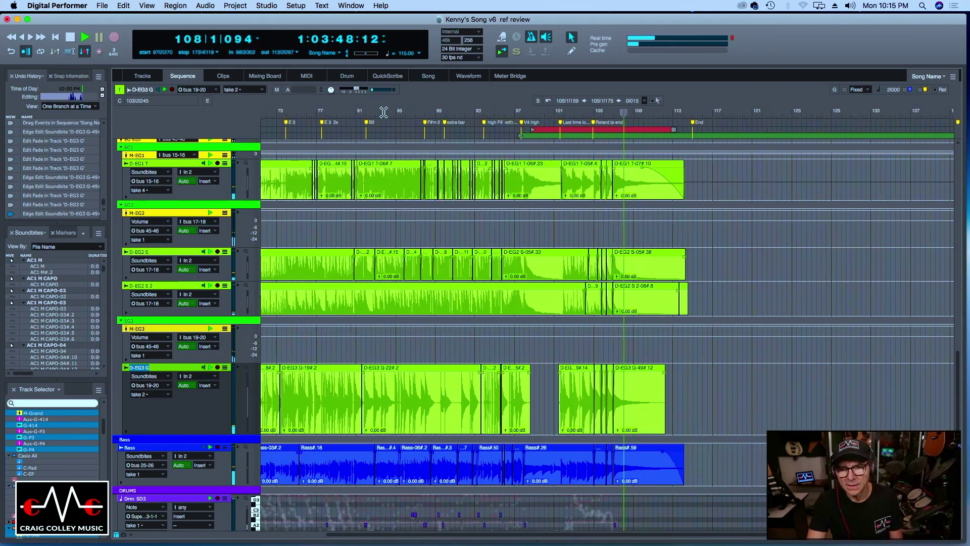